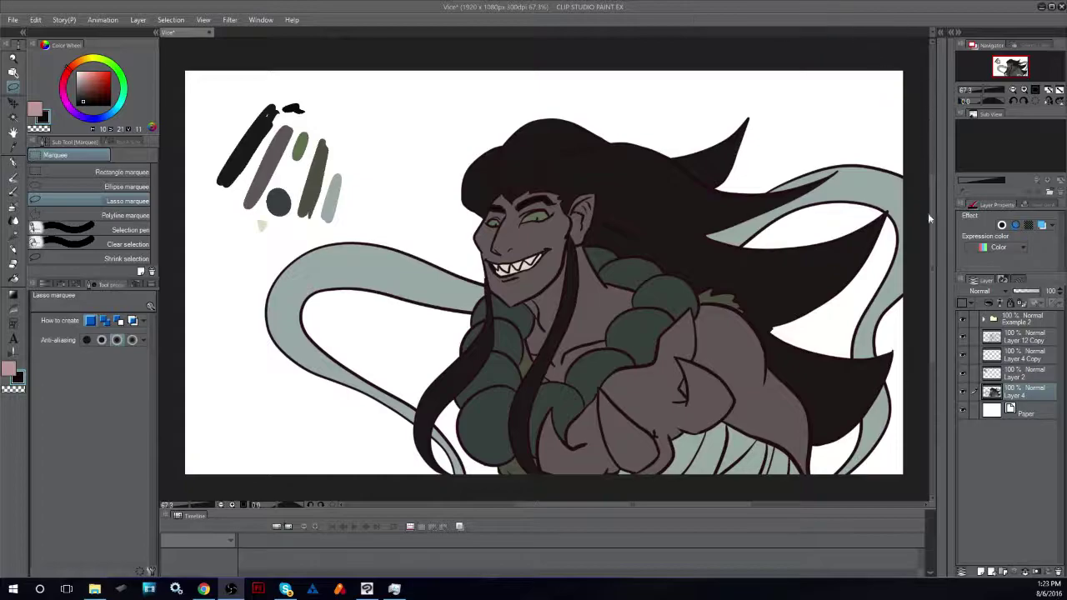
- Hide Layer 4, which holds the character's flat colours, leaving only the line art on the canvas
click(1001, 397)
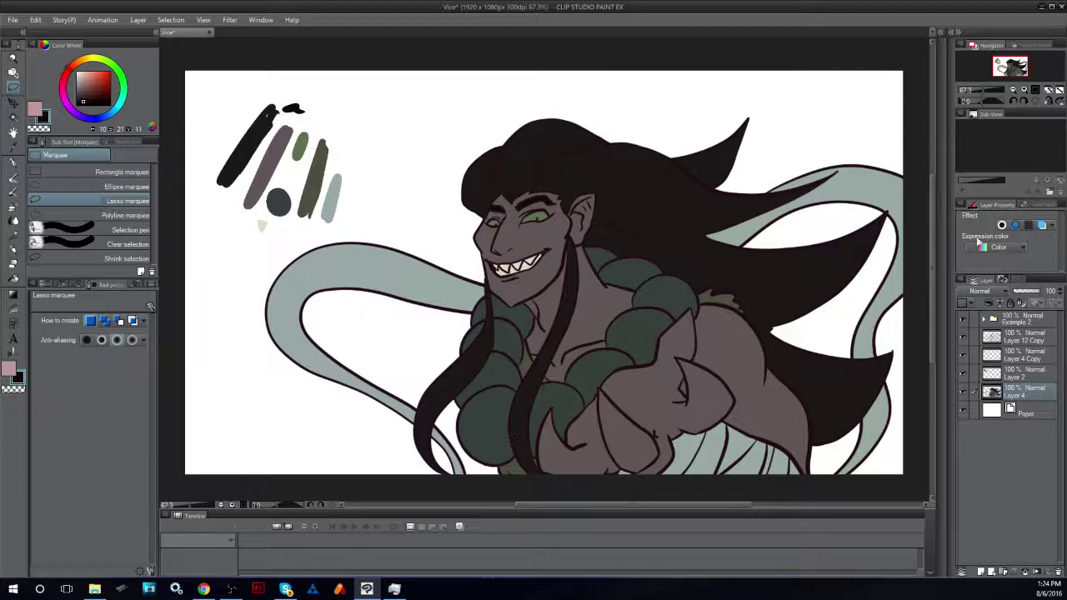
click(964, 392)
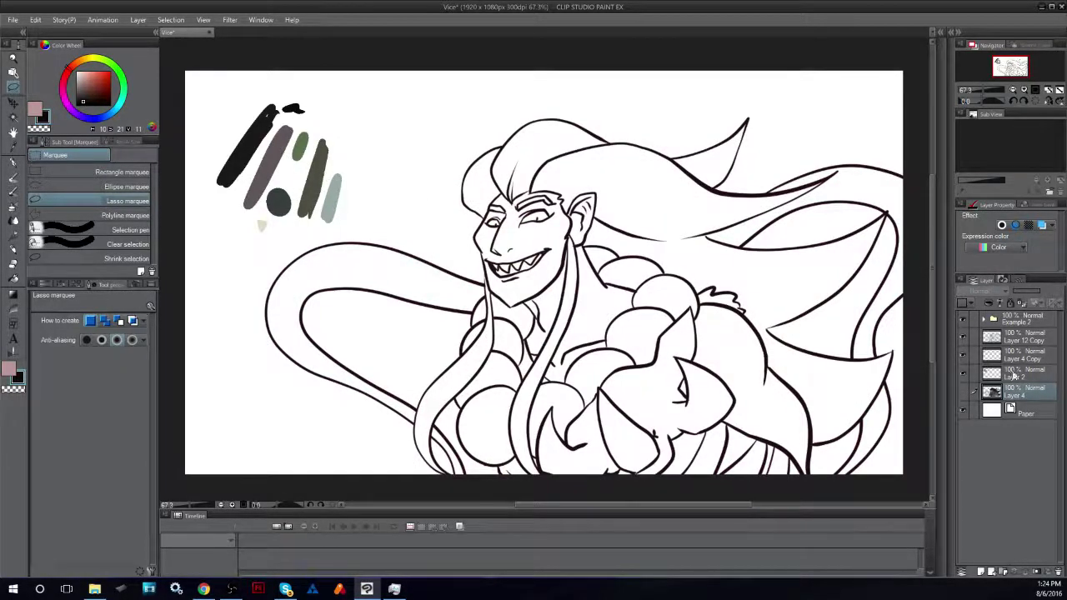
- Check the layers above Layer 4 by switching Layer 12 Copy off and on, and keep Layer 12 Copy selected
click(1006, 378)
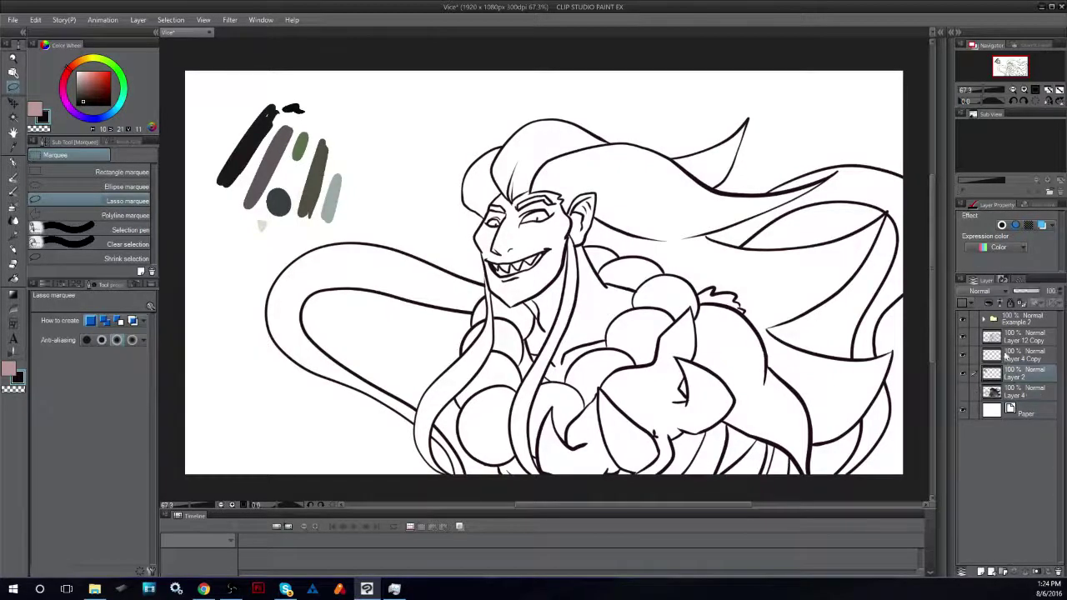
click(1003, 342)
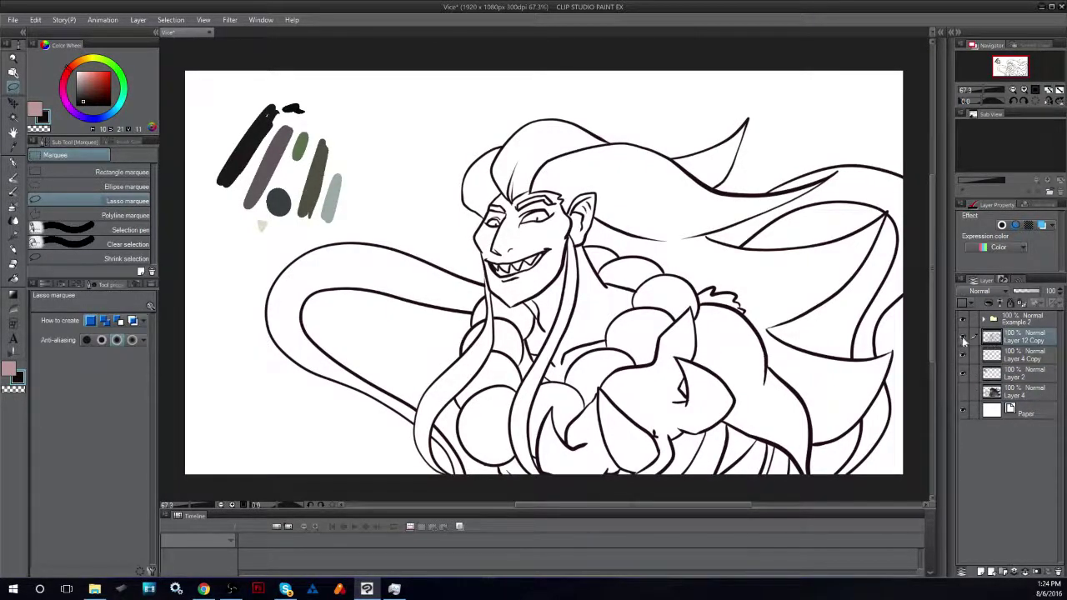
click(962, 336)
click(962, 336)
click(1003, 359)
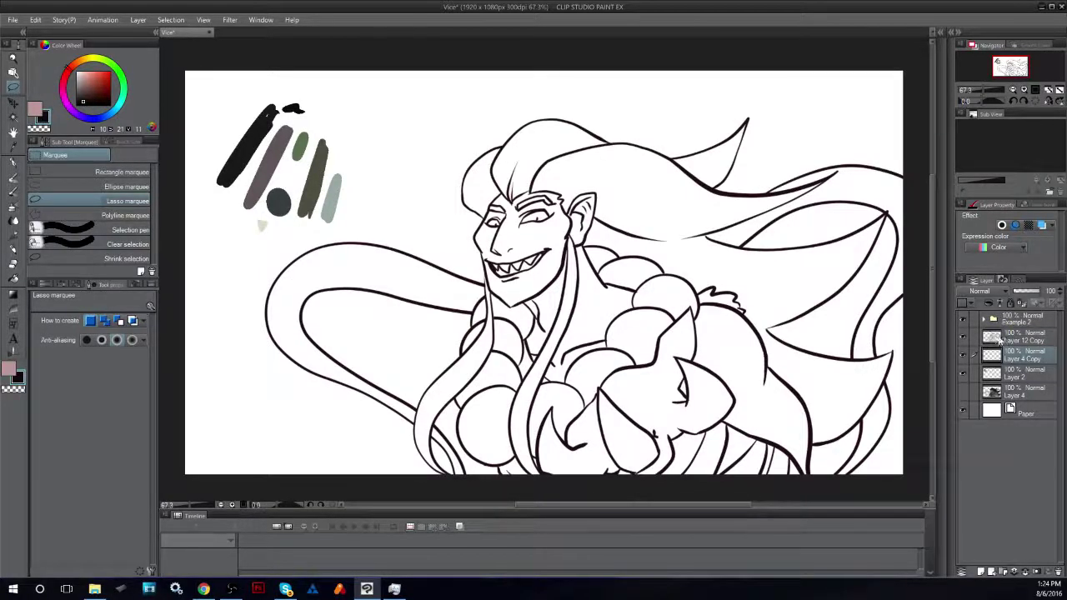
click(1005, 341)
shift+click(1006, 360)
click(1005, 340)
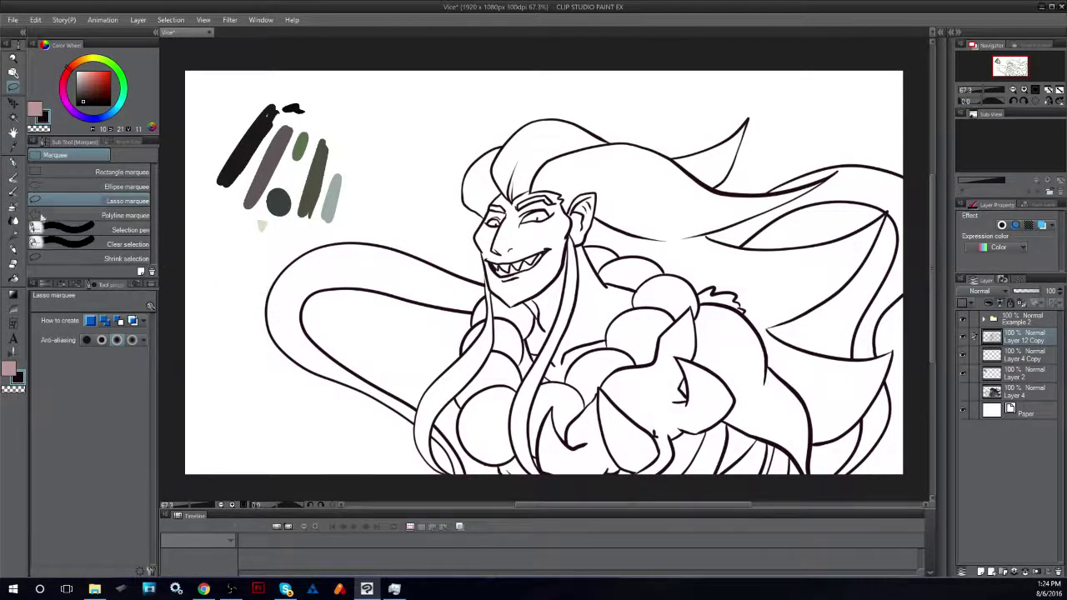
- Try filling the top hair section on Layer 12 Copy with the black sampled from the palette swatches
click(12, 164)
click(13, 147)
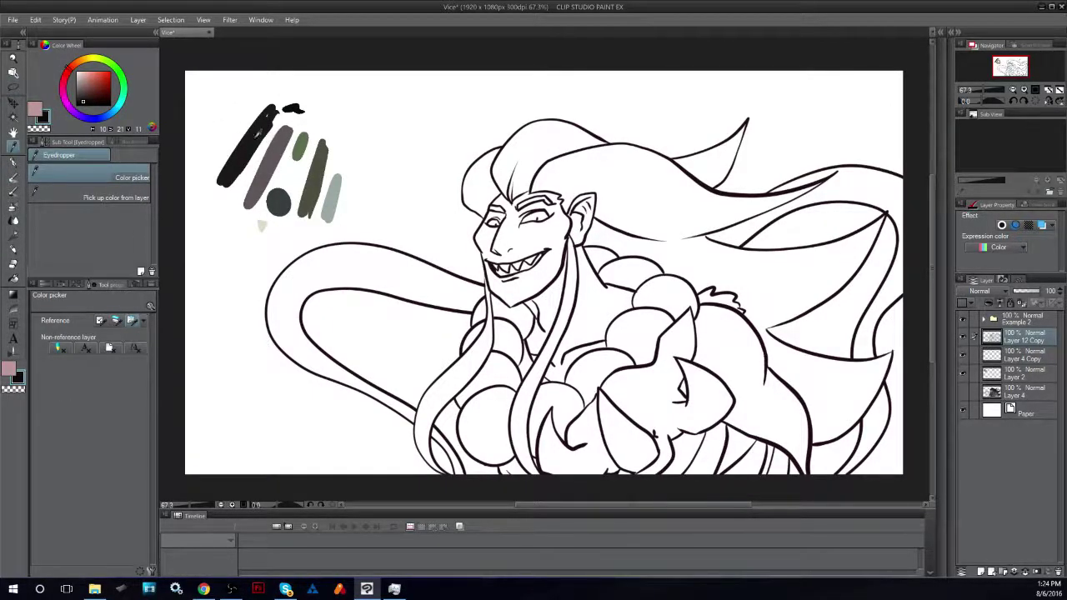
click(15, 281)
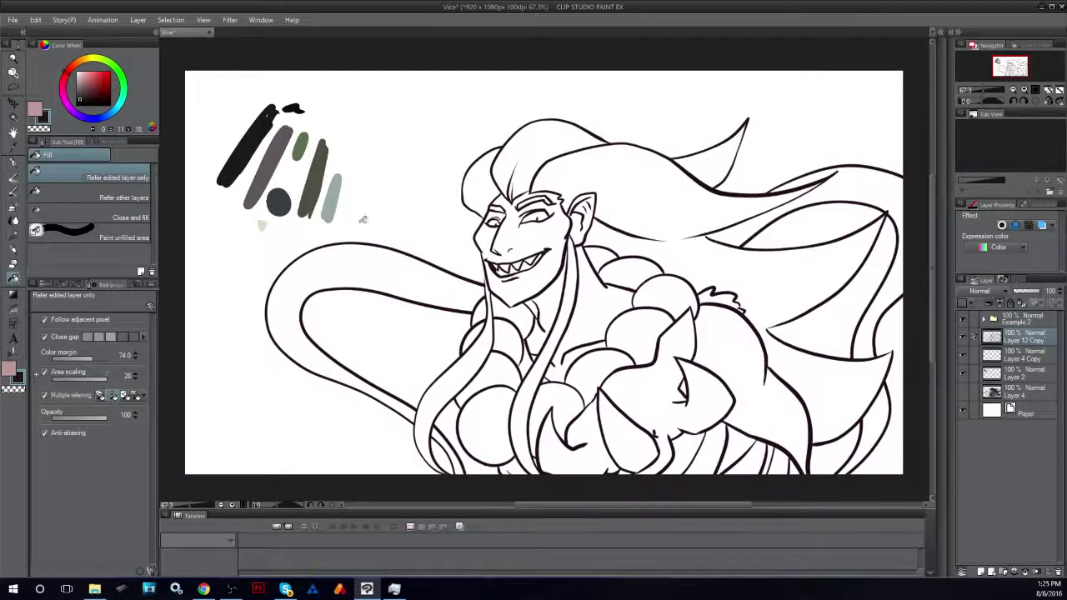
click(557, 147)
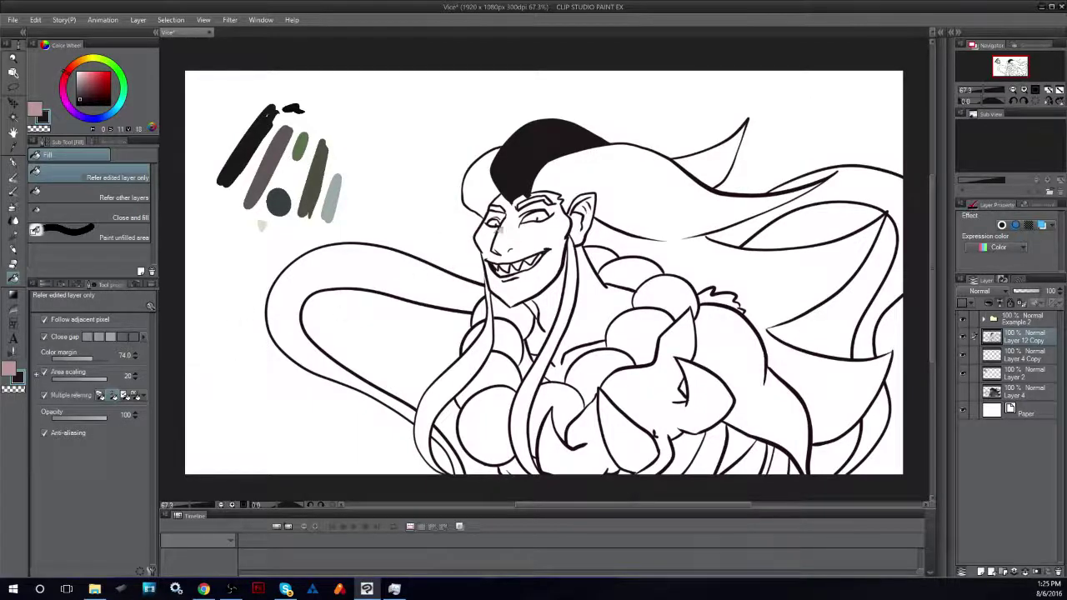
key(ctrl+z)
click(530, 185)
key(ctrl+z)
- Test-fill the top hair section with area scaling at 11 and different close-gap levels, undoing each fill
click(95, 378)
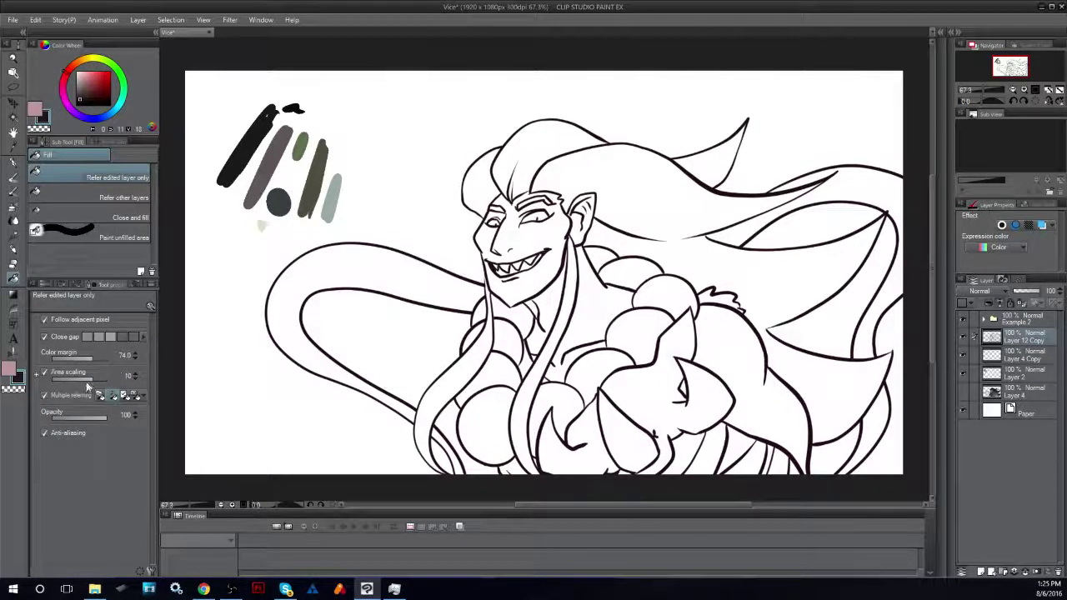
click(93, 379)
click(532, 157)
key(ctrl+z)
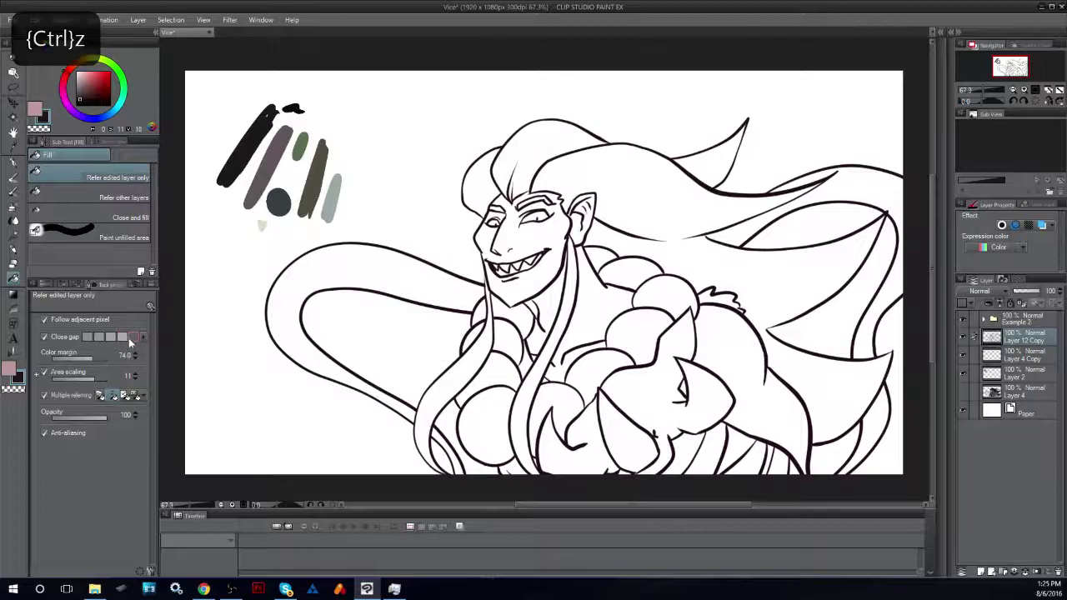
click(533, 165)
key(ctrl+z)
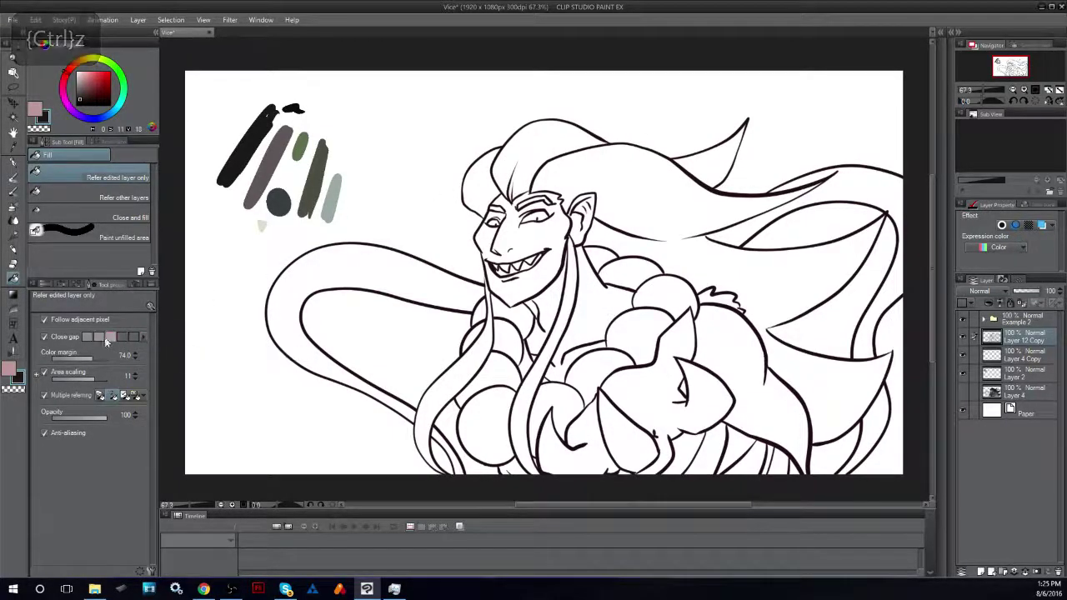
click(545, 138)
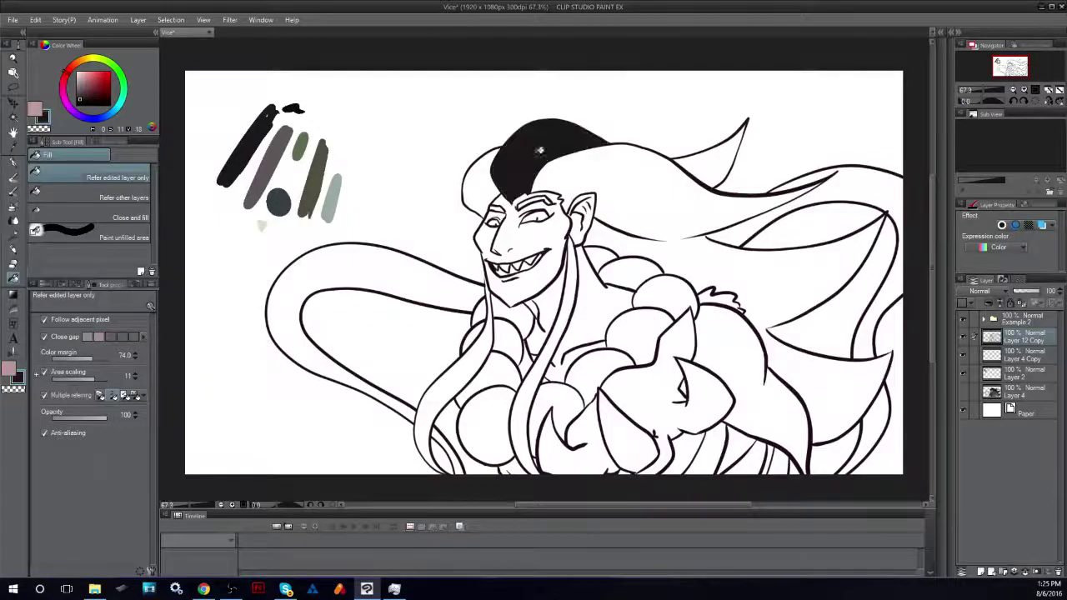
key(ctrl+z)
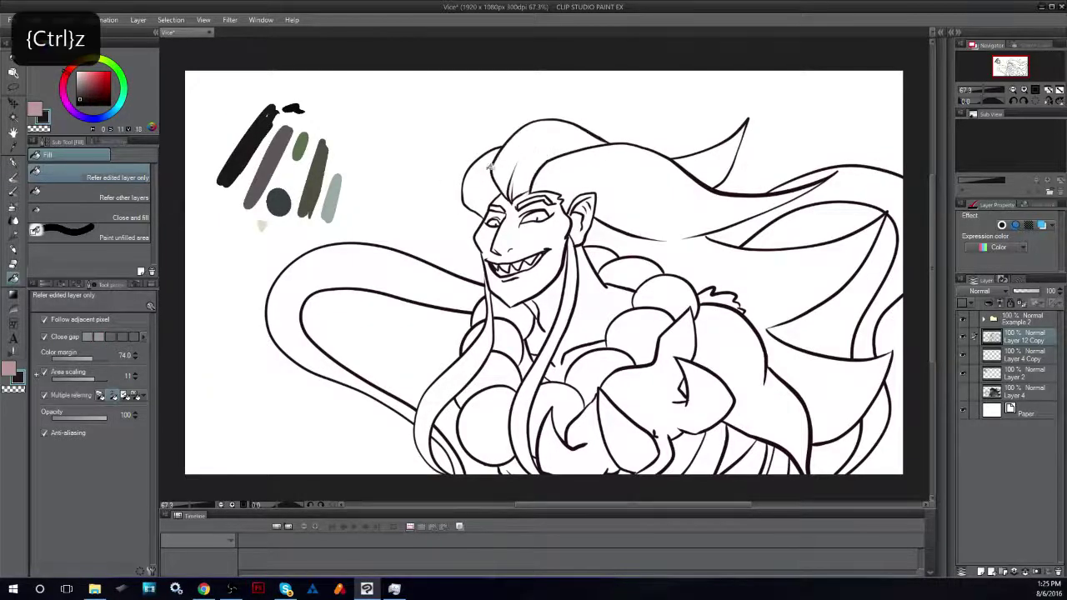
- Set the Fill tool to the fourth close-gap level and area scaling 2, testing it on the top hair section
click(100, 379)
click(123, 337)
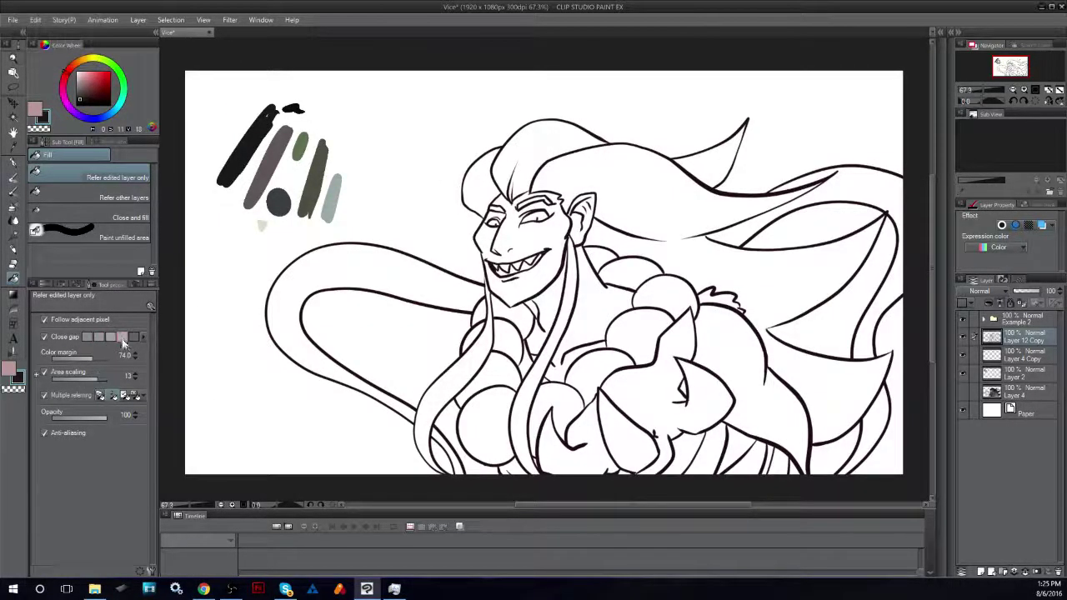
click(550, 156)
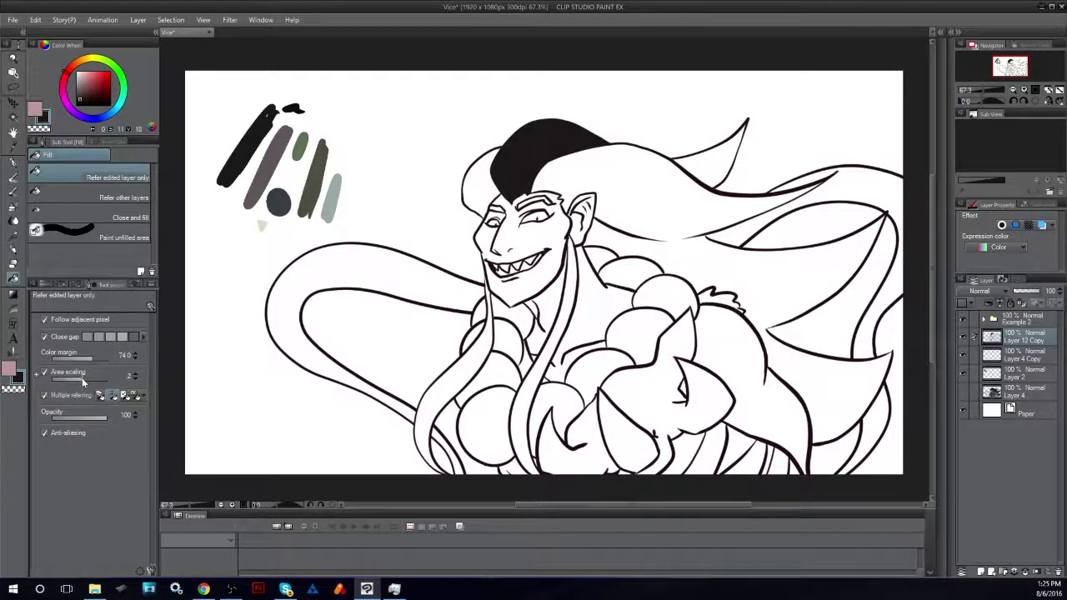
key(ctrl+z)
click(551, 146)
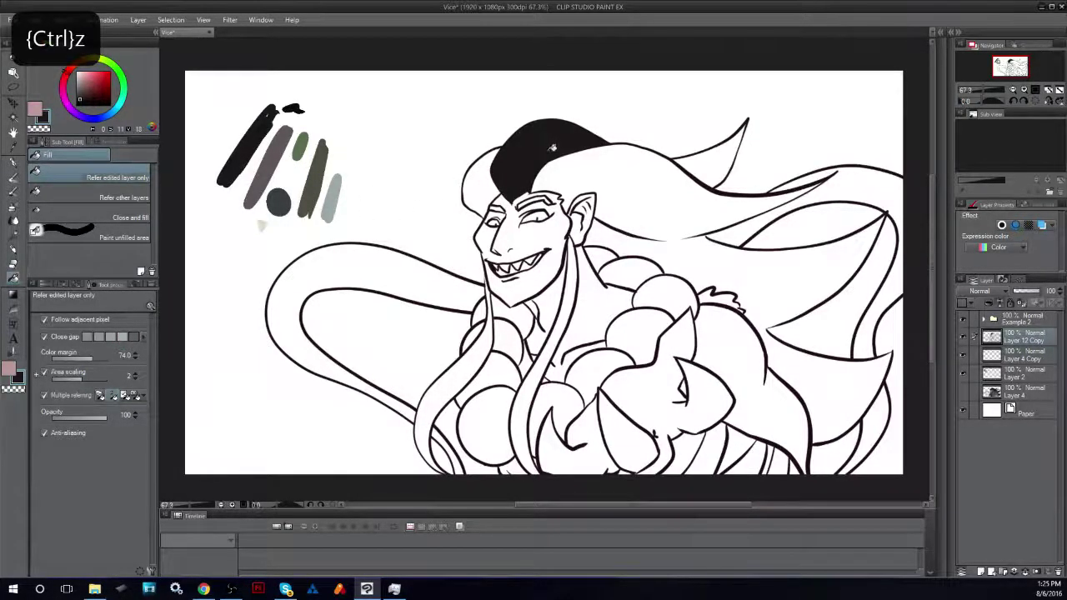
key(ctrl+z)
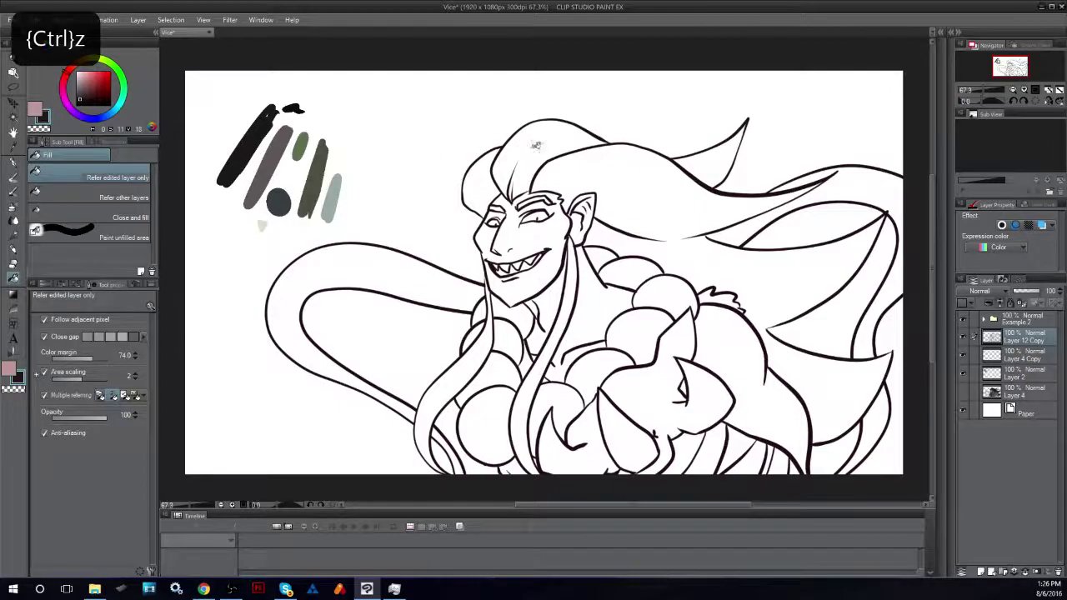
- Fill the top, front and flowing back sections of the hair with black on Layer 12 Copy
click(536, 145)
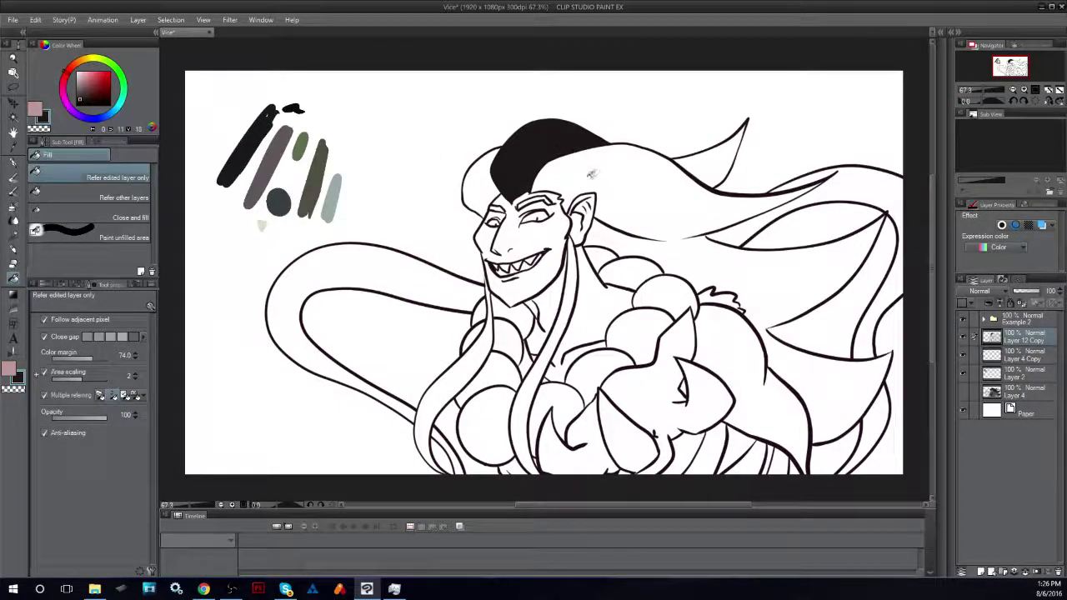
click(596, 164)
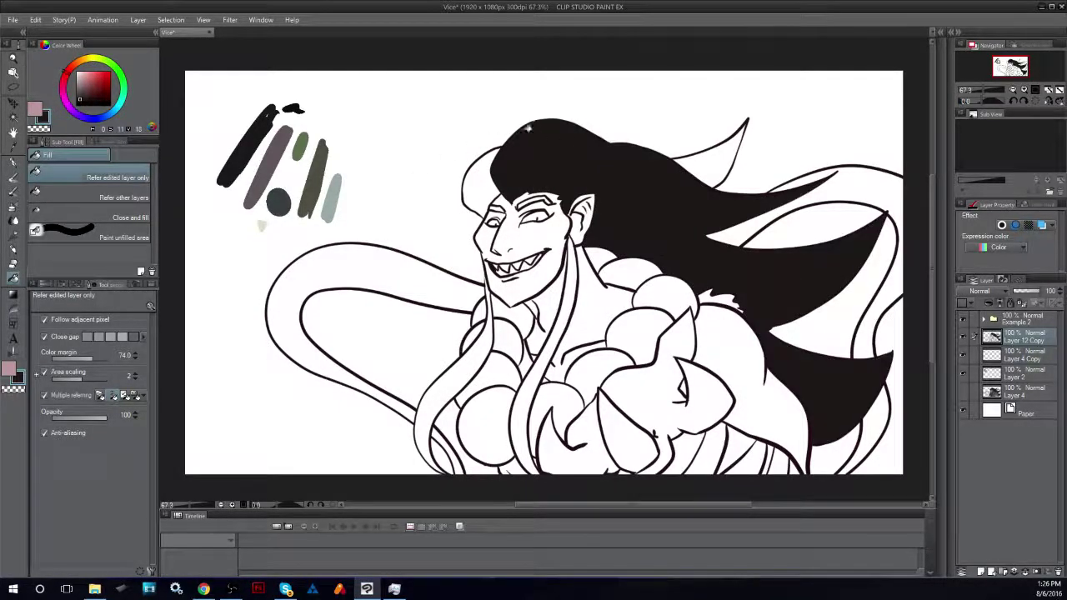
click(491, 175)
click(720, 146)
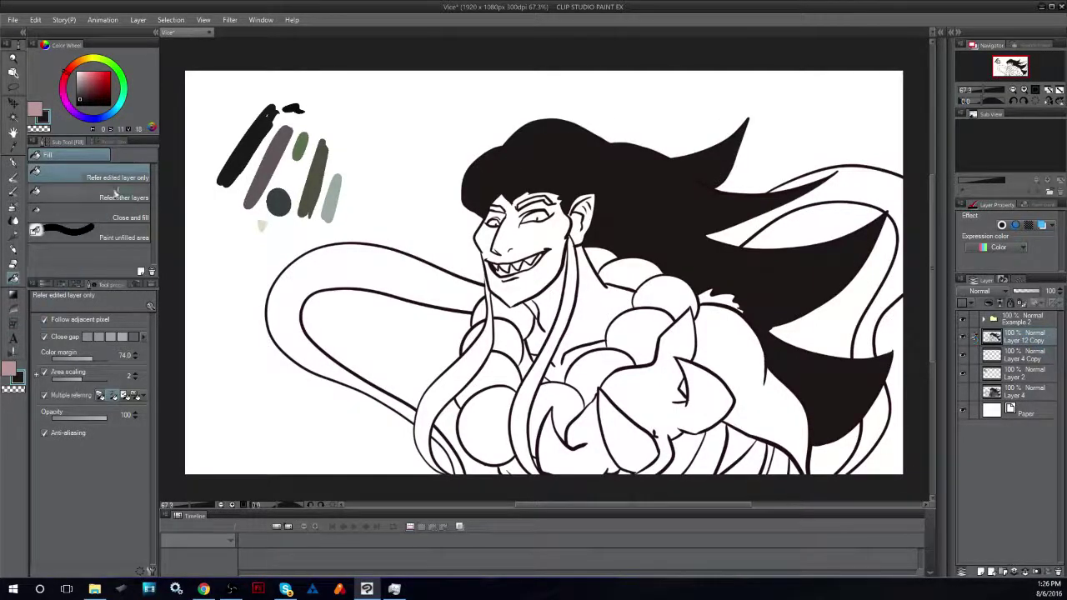
- Sample the greyish-purple skin swatch for the Fill tool, and undo all the hair fills on Layer 12 Copy
click(13, 145)
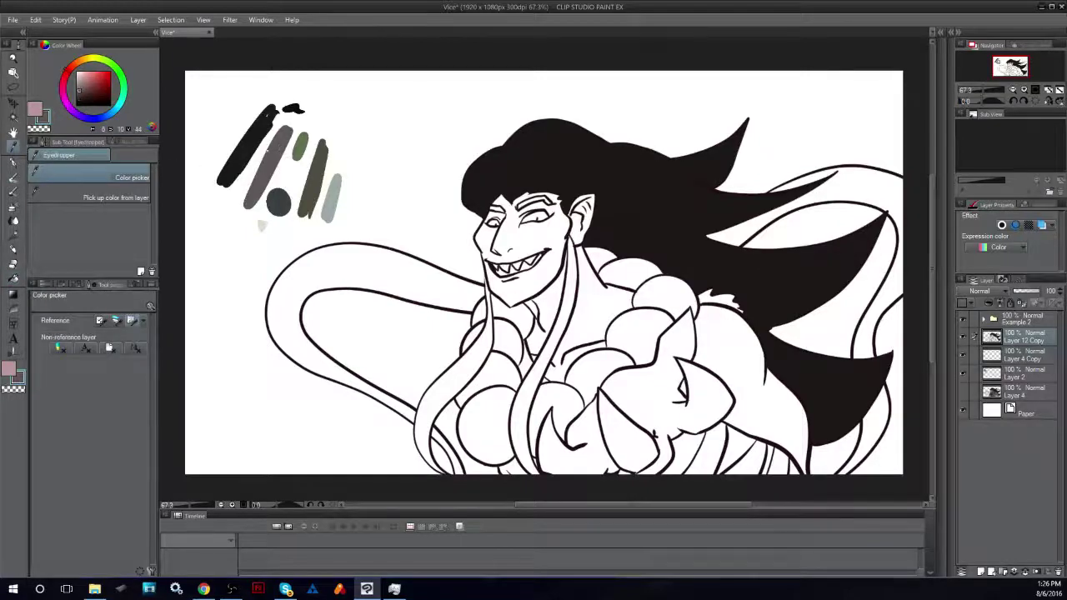
click(14, 277)
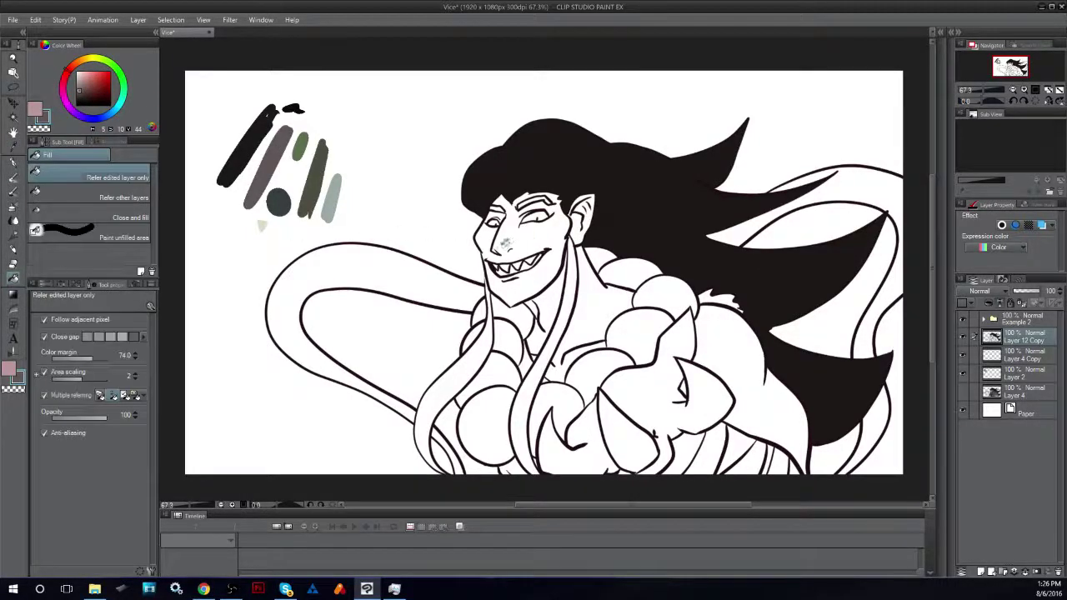
key(ctrl+z)
key(ctrl+z)
key(ctrl+z)
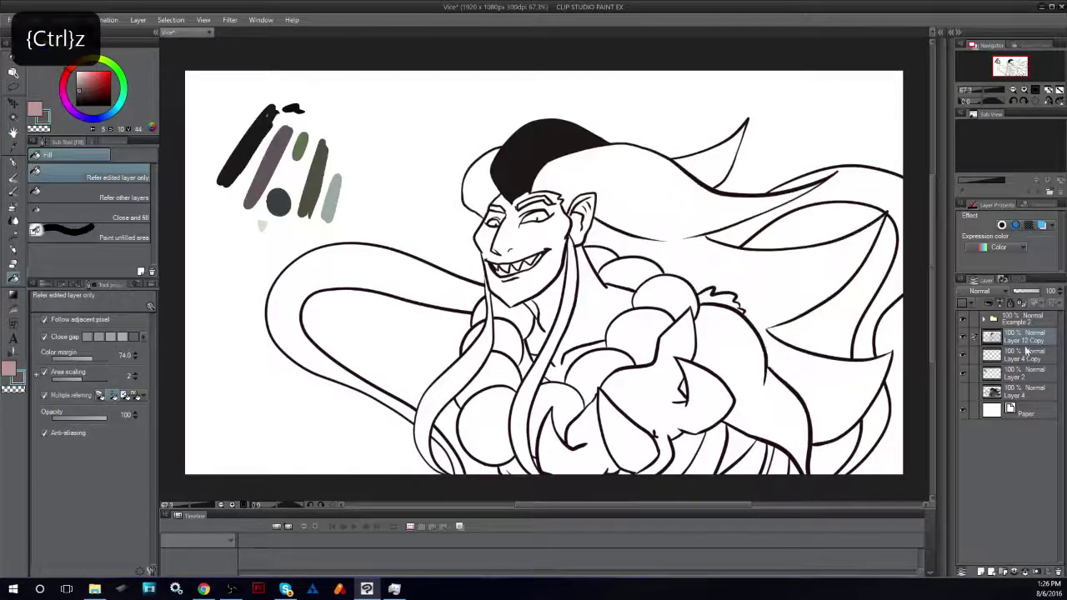
key(ctrl+z)
- Fill the top, front and flowing back hair on Layer 4 Copy with the sampled black swatch colour, and hide that layer
click(1012, 356)
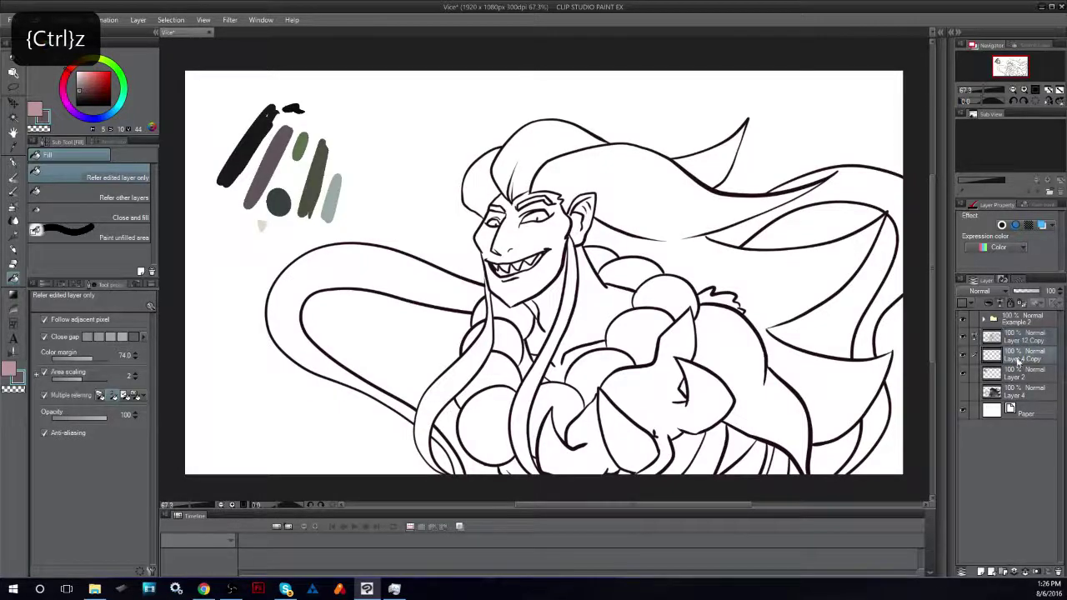
click(13, 148)
click(257, 131)
click(14, 278)
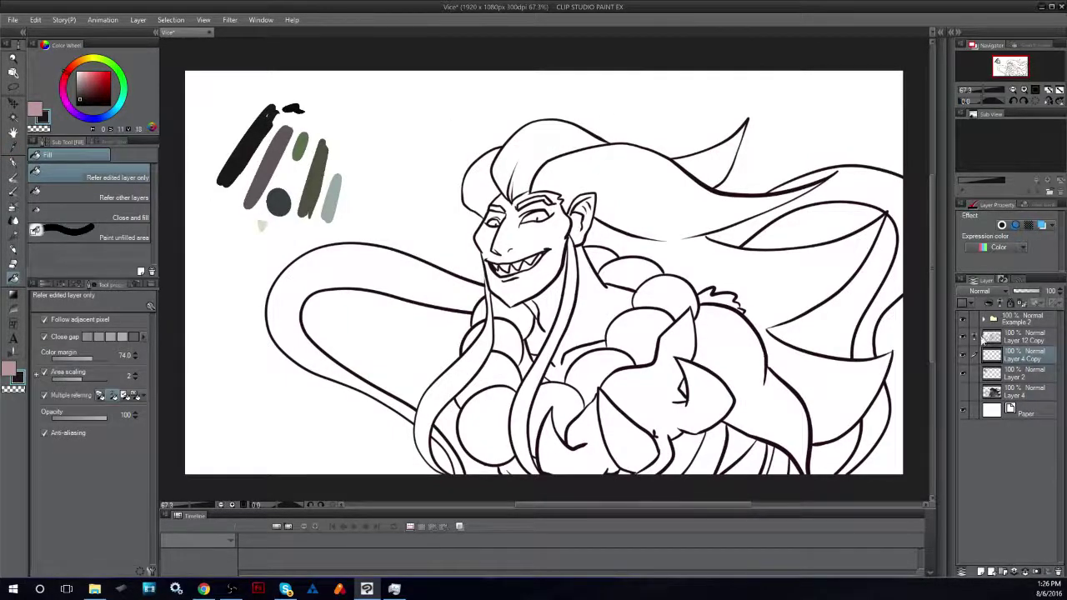
click(613, 188)
click(545, 157)
click(483, 192)
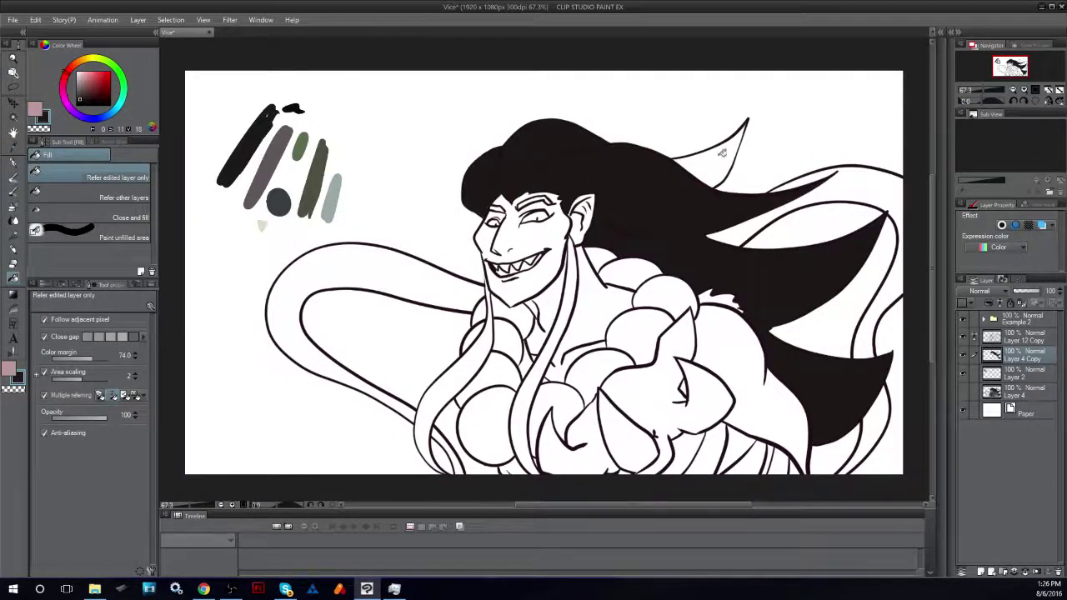
click(720, 152)
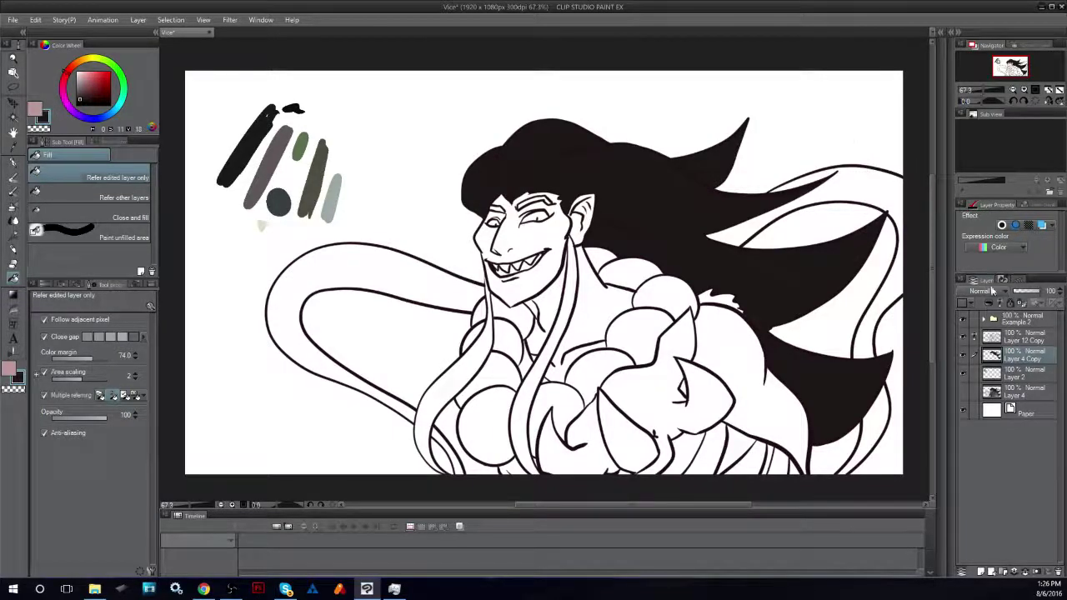
click(964, 356)
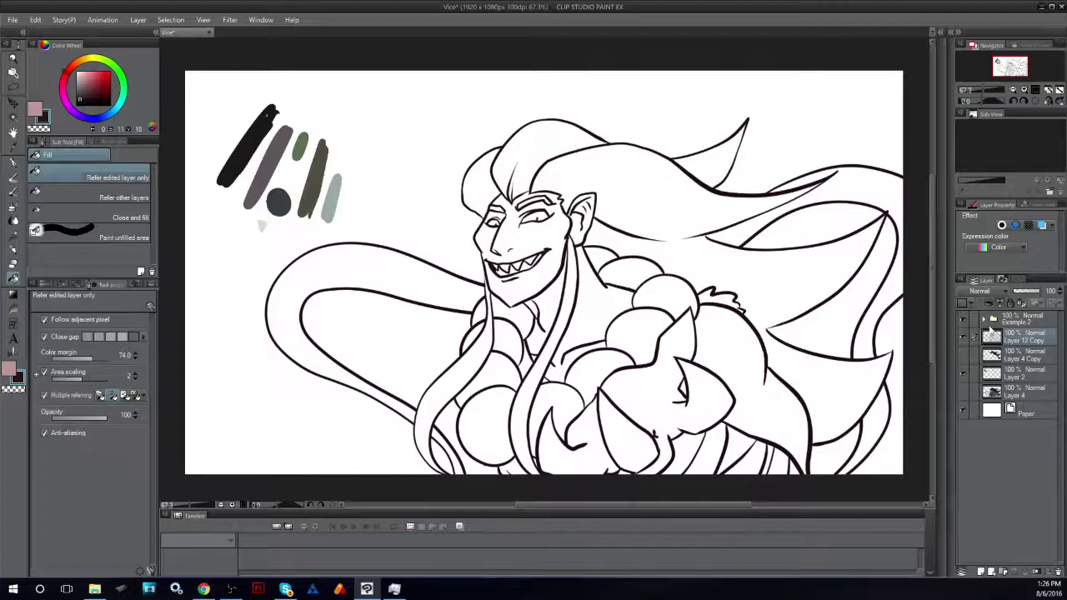
- Paste nine duplicates of the line-art layer Layer 12 Copy above it
key(ctrl+v)
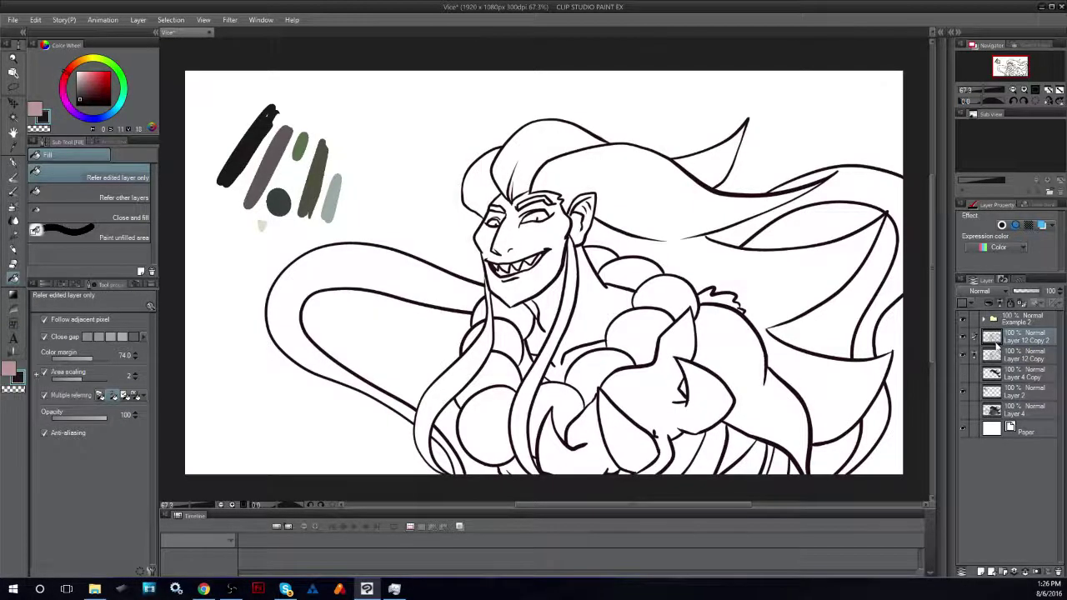
key(ctrl+v)
key(ctrl+v)
key(ctrl+v)
key(ctrl+v)
key(ctrl+v)
key(ctrl+v)
key(ctrl+v)
key(ctrl+v)
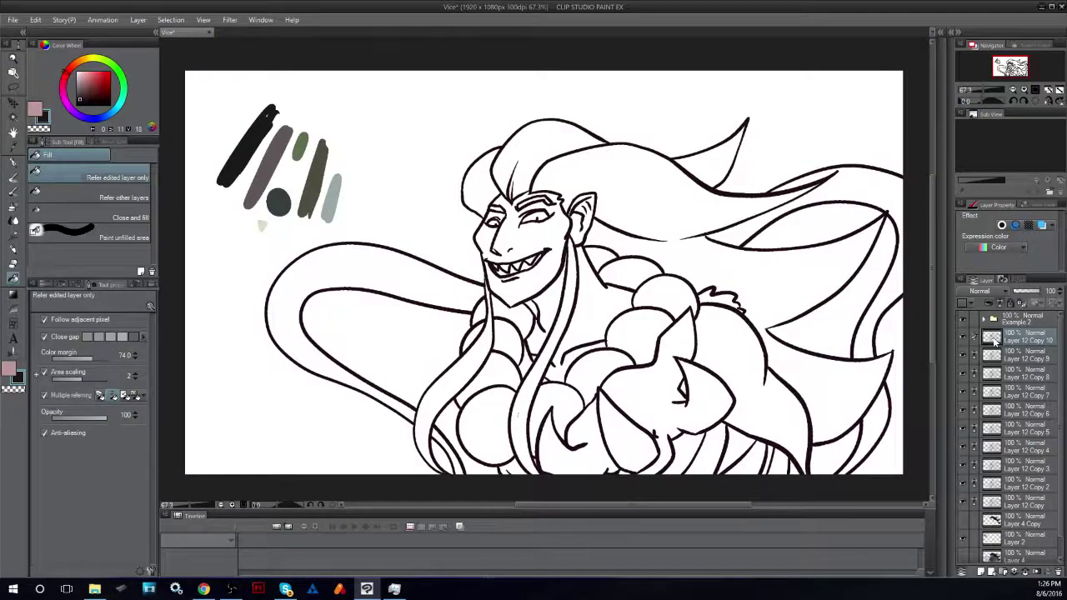
- Cancel cutting the topmost duplicate layer and undo all the pasted duplicates of Layer 12 Copy
double_click(1021, 330)
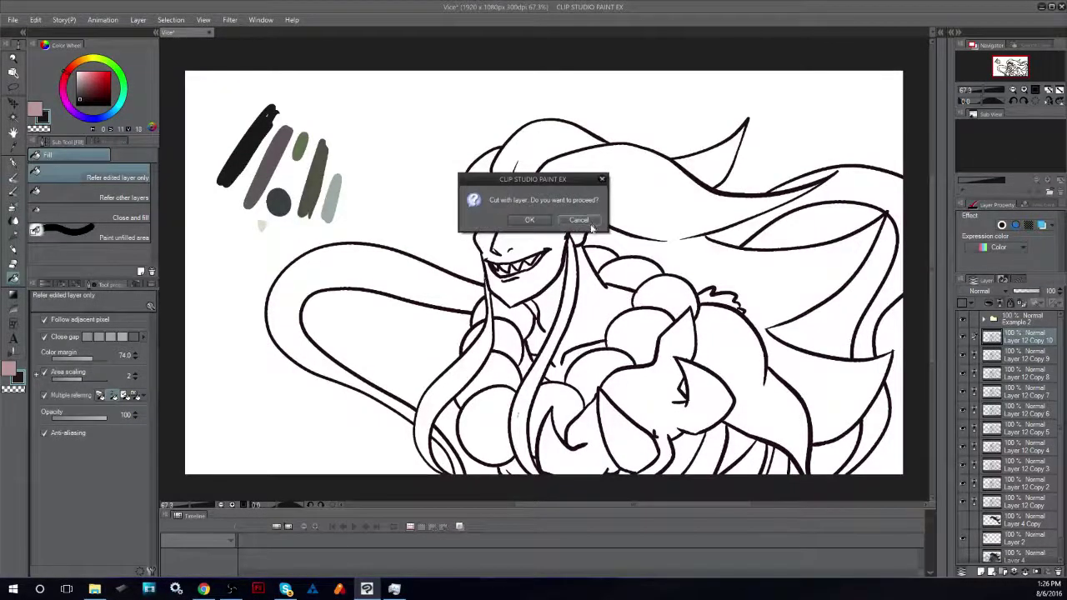
click(587, 220)
key(ctrl+z)
key(ctrl+z)
key(ctrl+z)
key(ctrl+z)
key(ctrl+z)
key(ctrl+z)
key(ctrl+z)
key(ctrl+z)
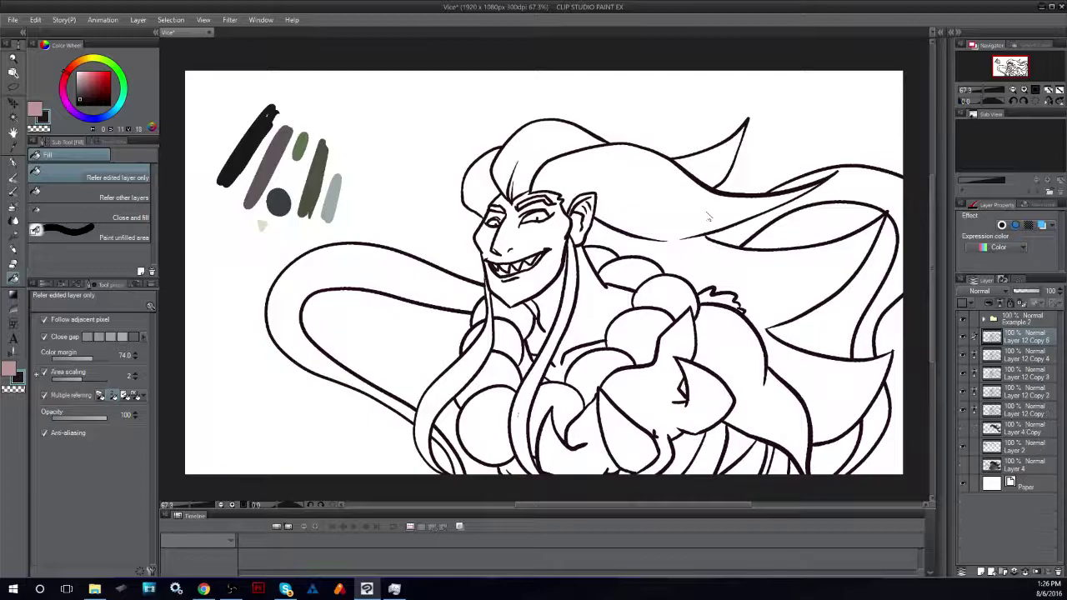
key(ctrl+z)
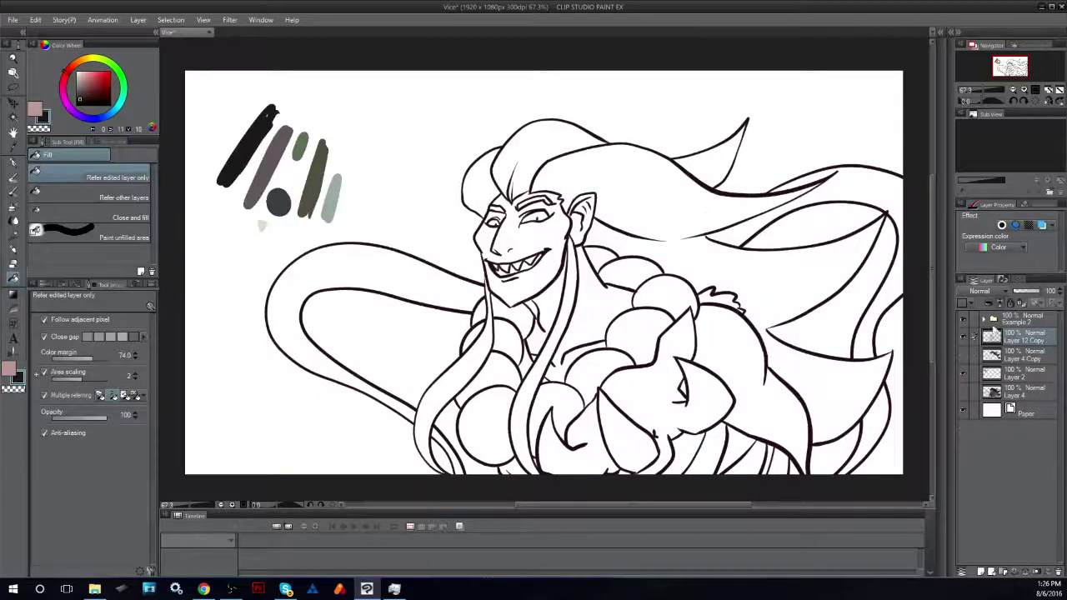
- Show Layer 4 Copy and fill the character's face on it with the greyish-purple skin swatch colour
click(996, 363)
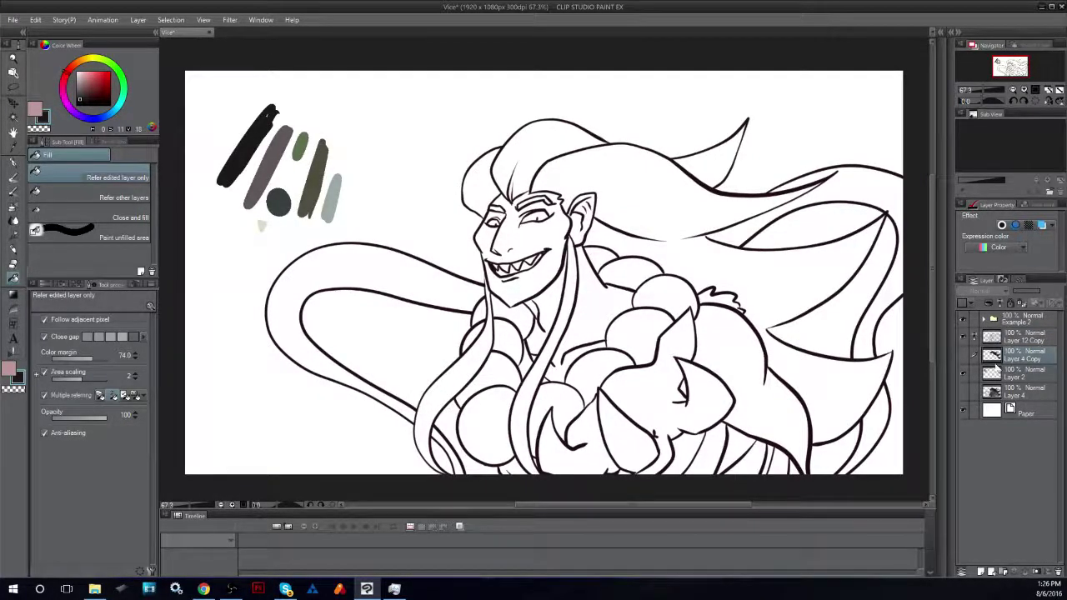
click(963, 357)
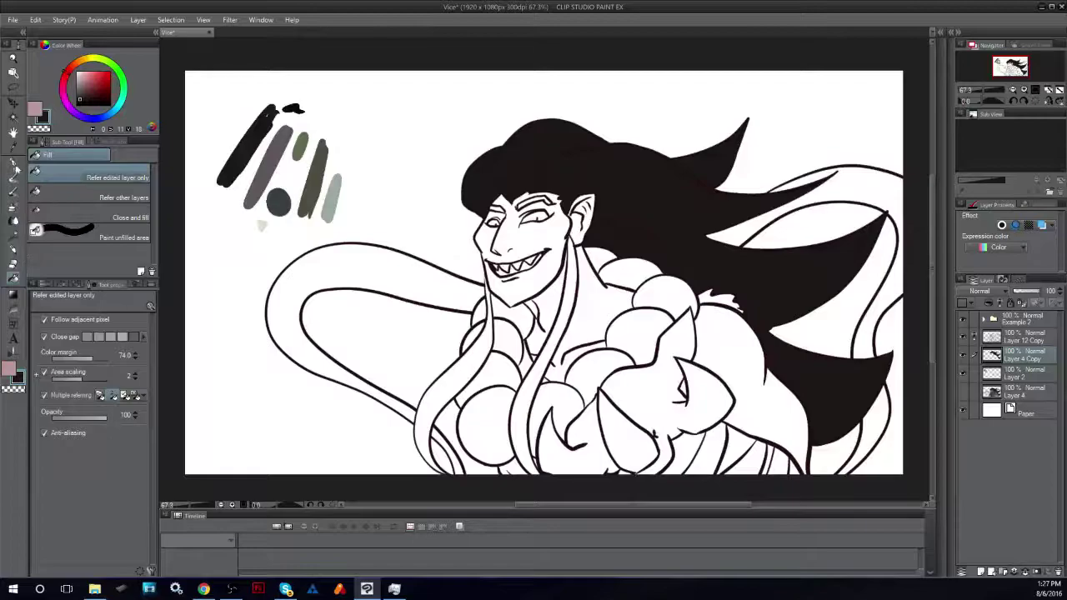
click(15, 147)
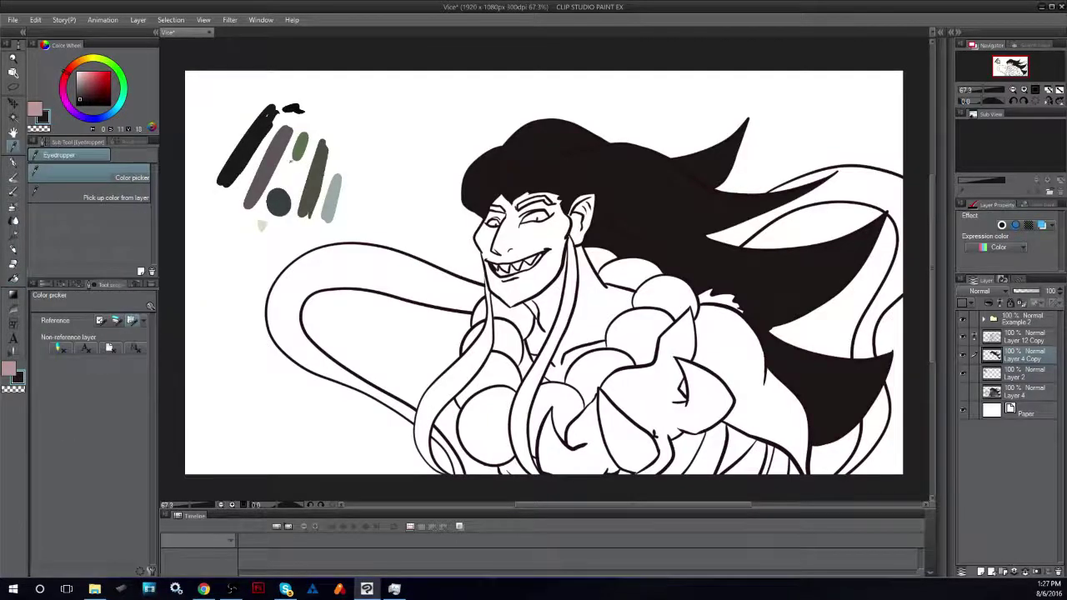
click(15, 280)
click(557, 224)
click(540, 203)
click(557, 199)
click(526, 197)
- Fill the ear, the remaining skin around the far eye, the neck and the upper chest with the same greyish-purple
click(584, 209)
click(582, 223)
click(591, 209)
click(585, 196)
click(496, 213)
click(538, 307)
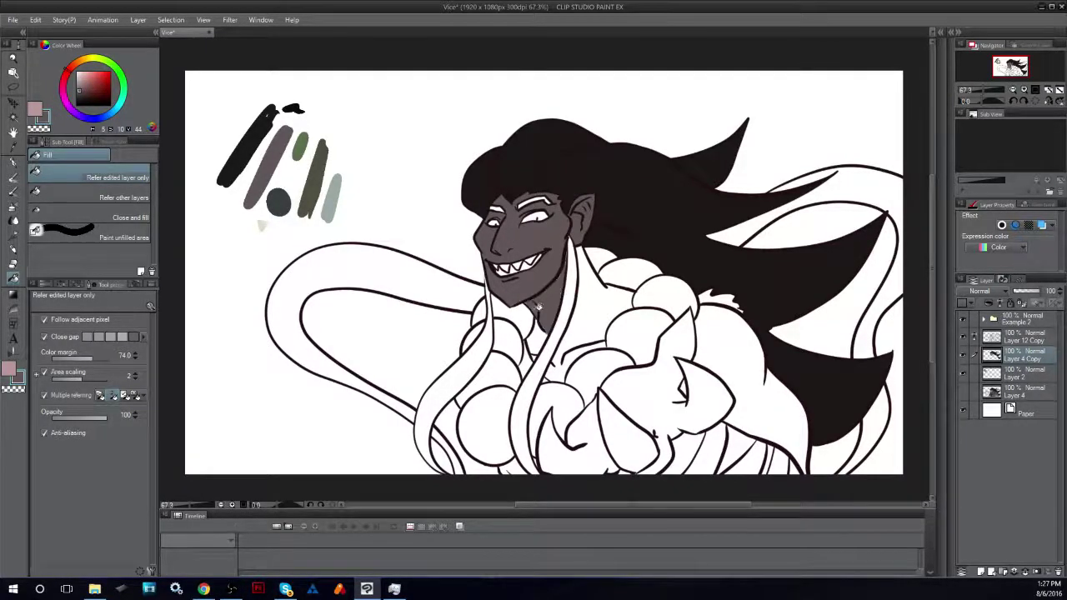
click(570, 375)
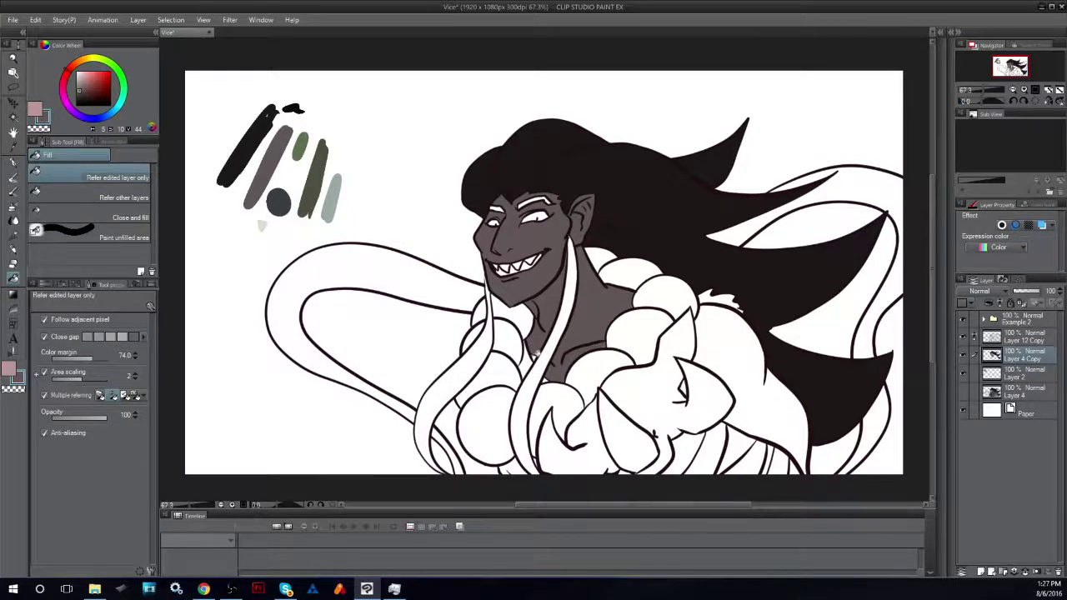
- Sample the dark olive swatch and fill the fur tuft behind the shoulder and the garment patch below the beads
click(15, 149)
click(319, 168)
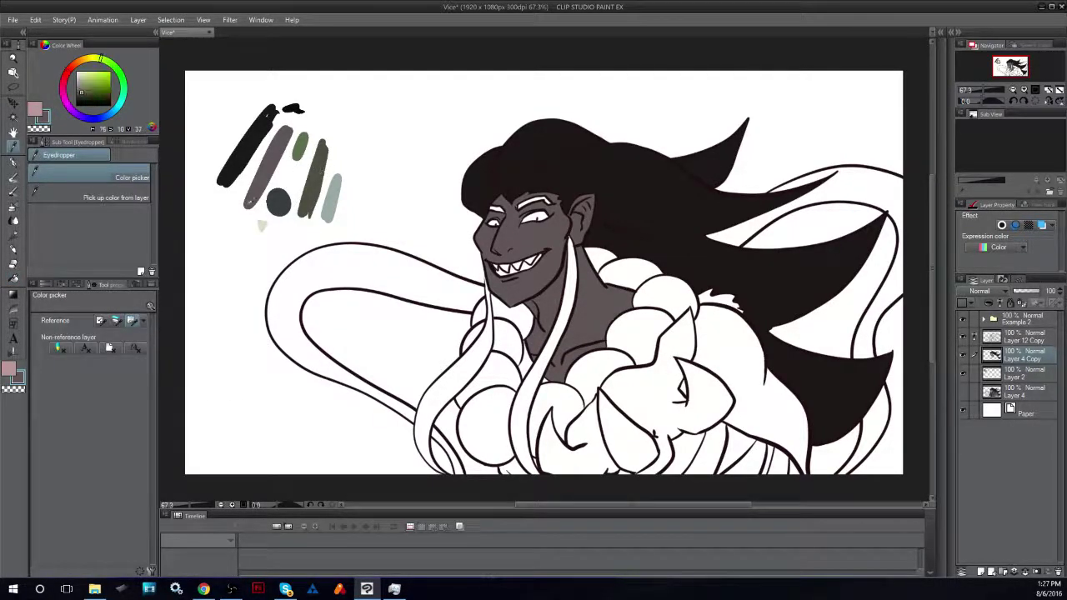
click(14, 280)
click(719, 297)
click(518, 465)
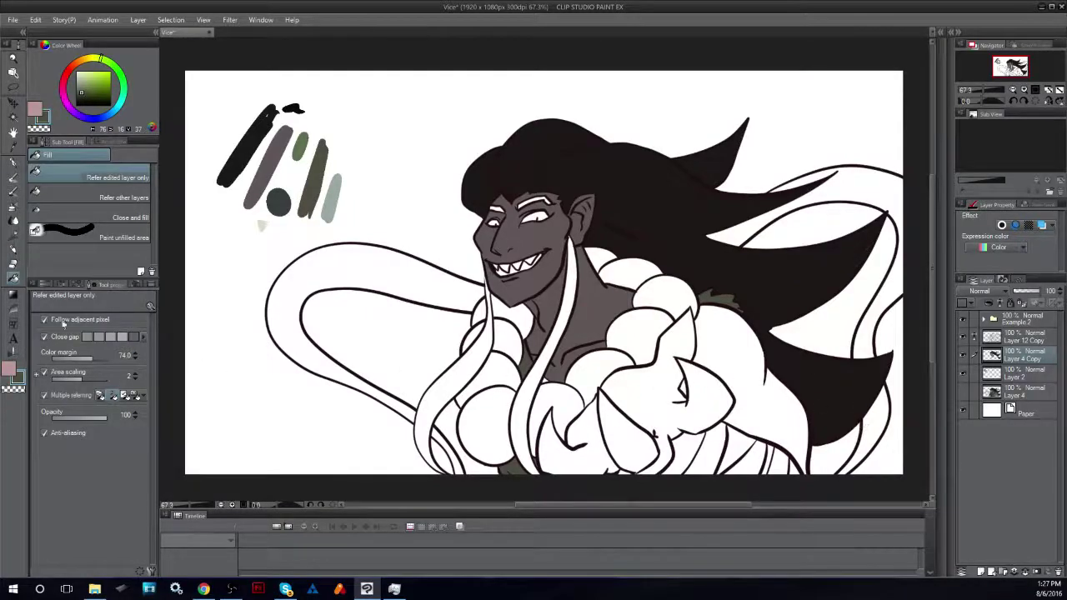
- Sample the pale blue-grey swatch and fill all the folds of the cloth below the raised arm
click(14, 153)
click(336, 195)
click(14, 278)
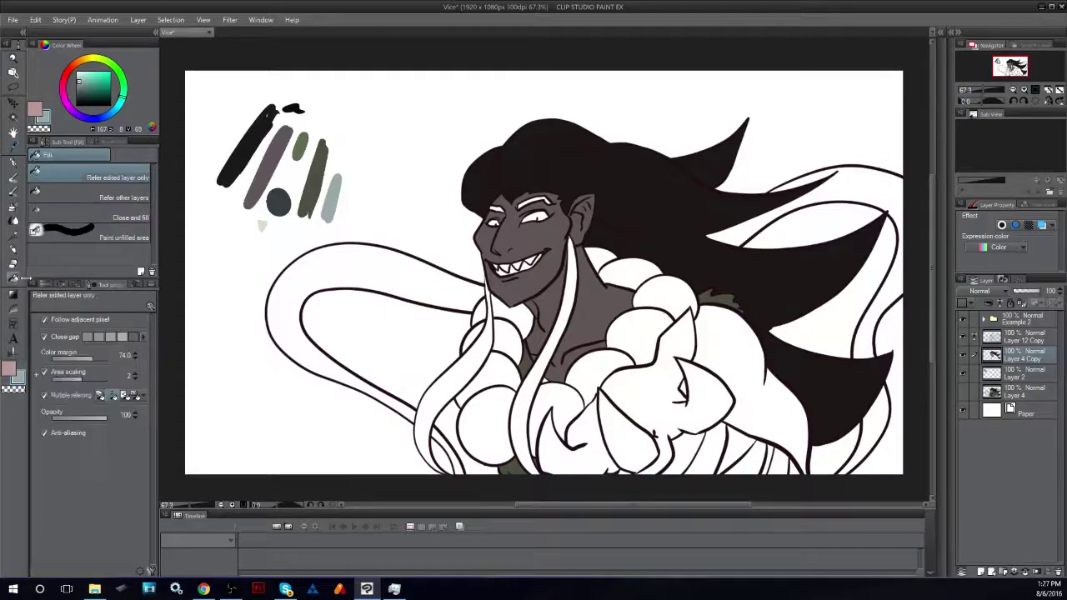
click(686, 448)
click(710, 447)
click(740, 449)
click(752, 457)
click(768, 455)
click(782, 458)
click(795, 469)
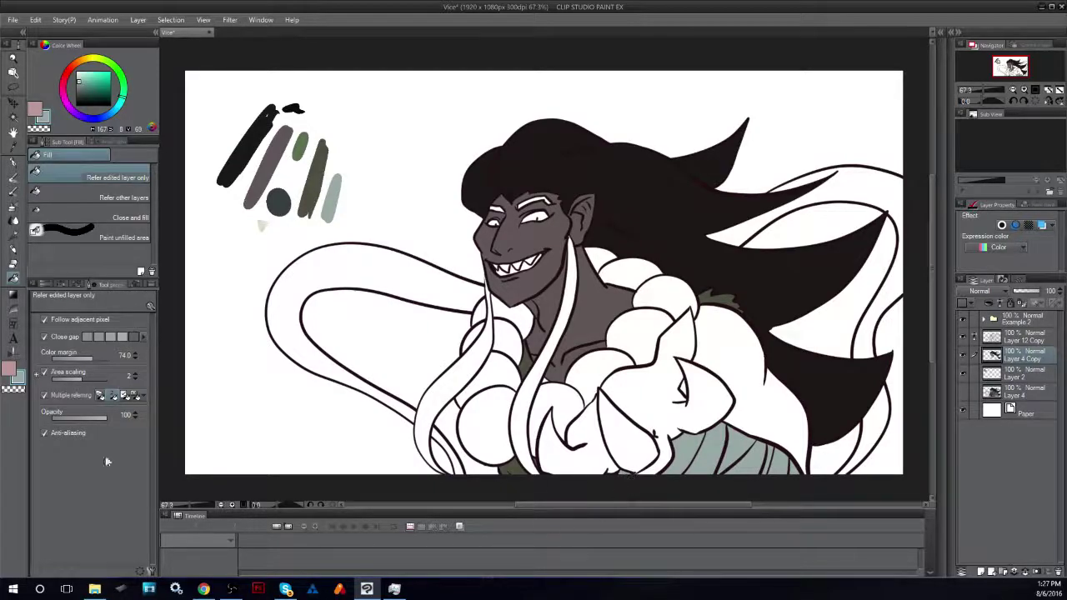
- Sample the greyish-purple skin swatch and fill the shoulder, the spiked arm and the hand
click(13, 145)
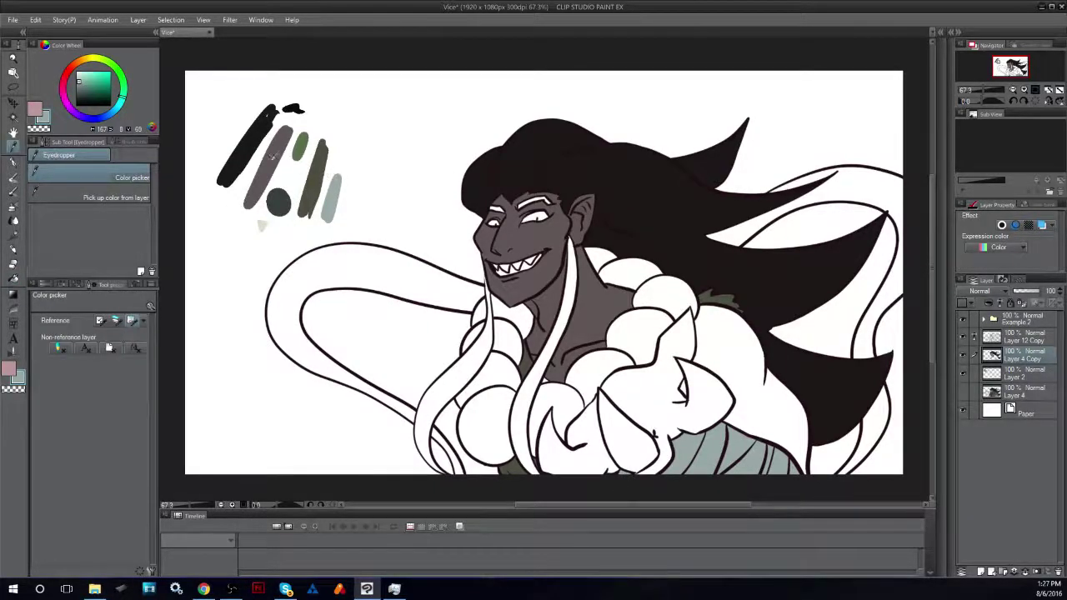
click(272, 157)
click(17, 282)
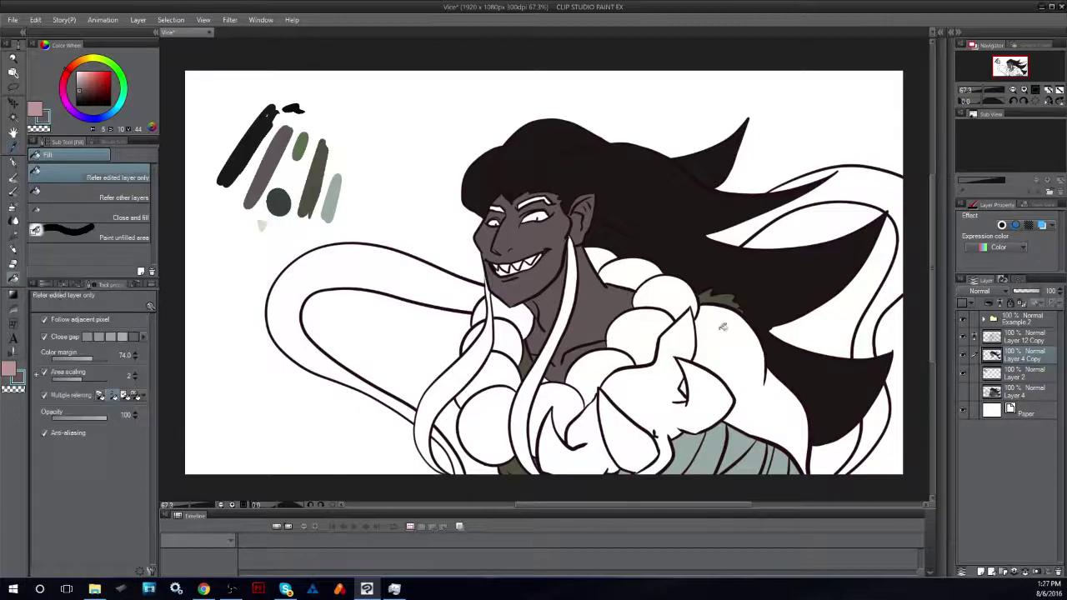
click(736, 345)
click(698, 397)
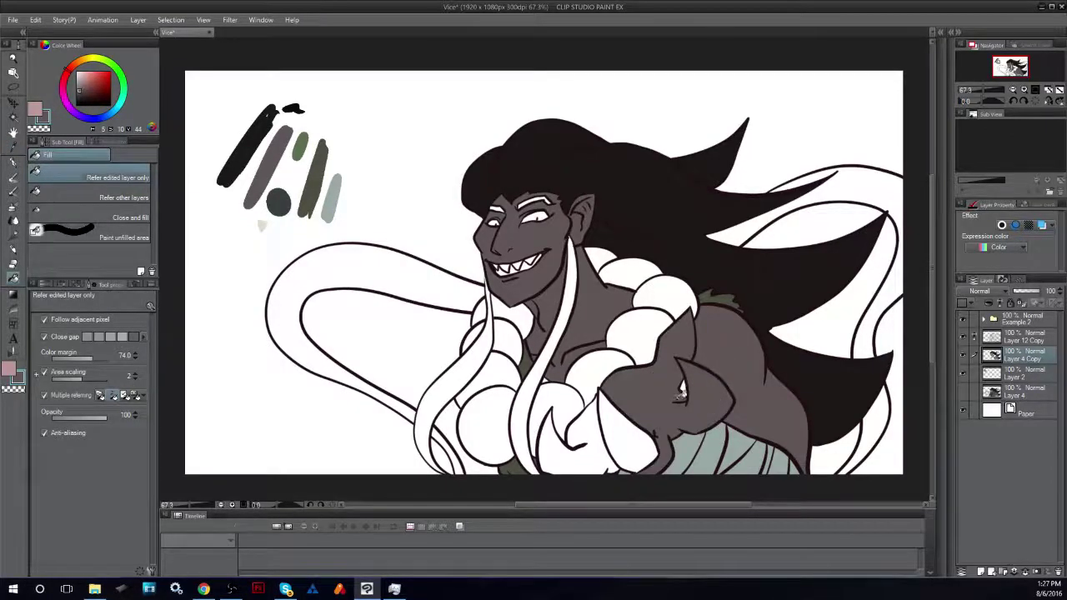
click(640, 423)
click(595, 433)
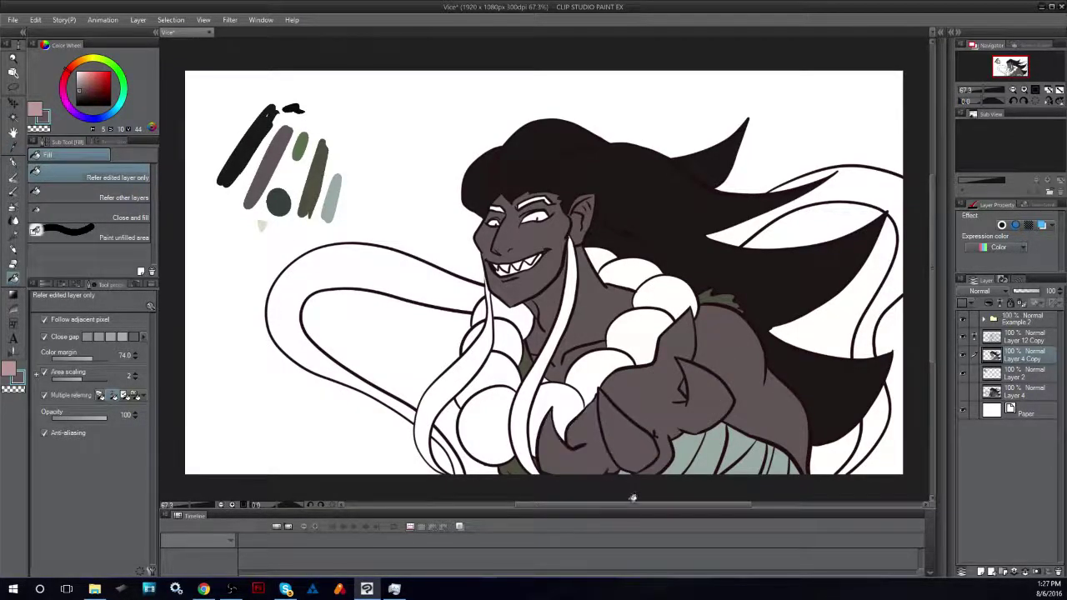
click(16, 149)
click(527, 366)
click(16, 279)
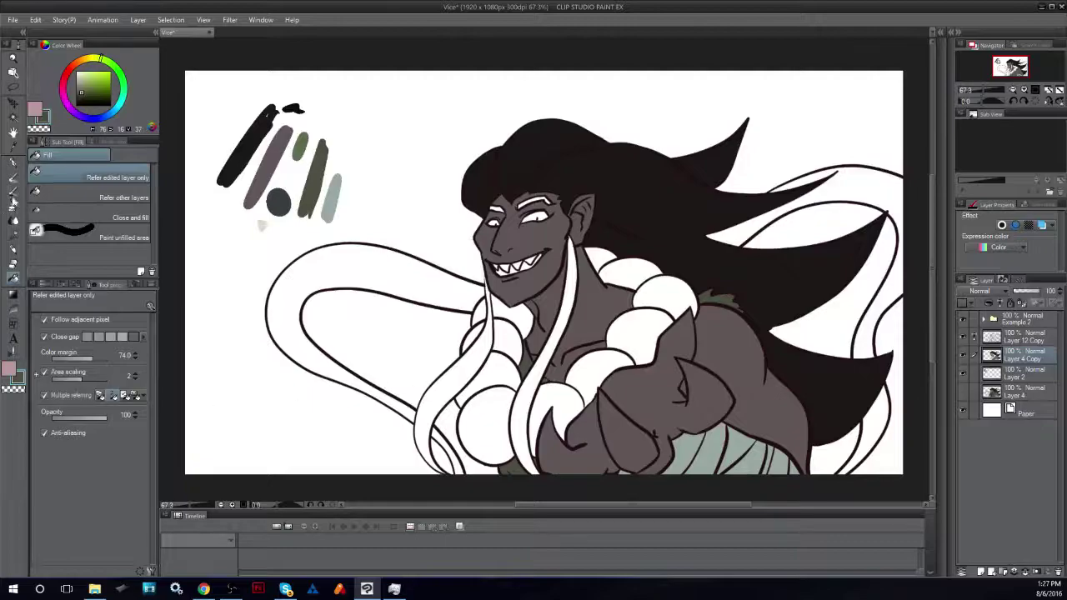
- Sample the pale blue-grey swatch and fill the looping ribbon on both sides of the character
click(15, 152)
click(334, 197)
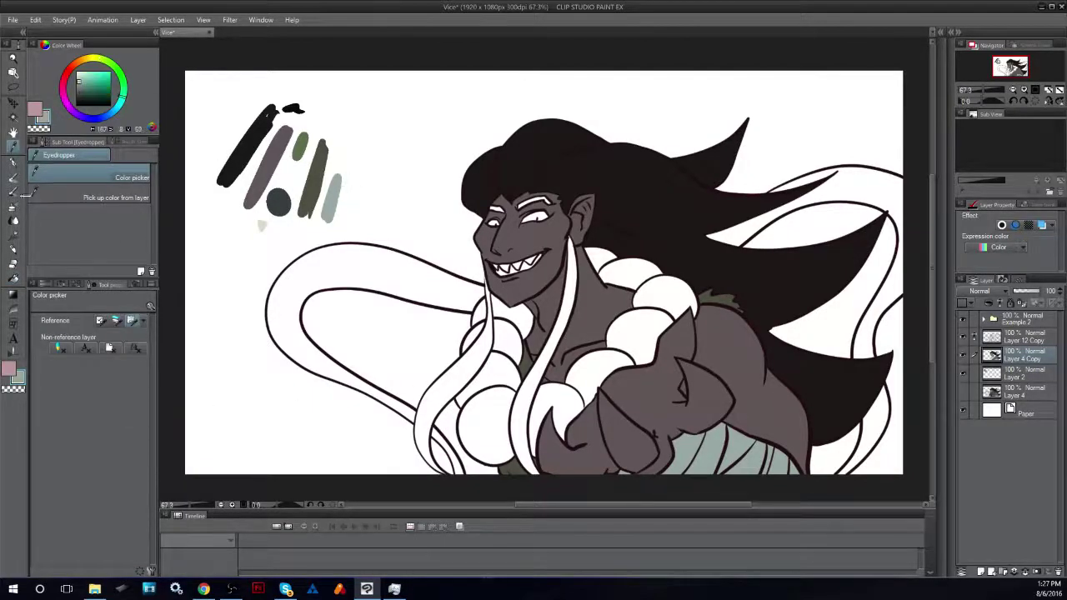
click(15, 279)
click(454, 290)
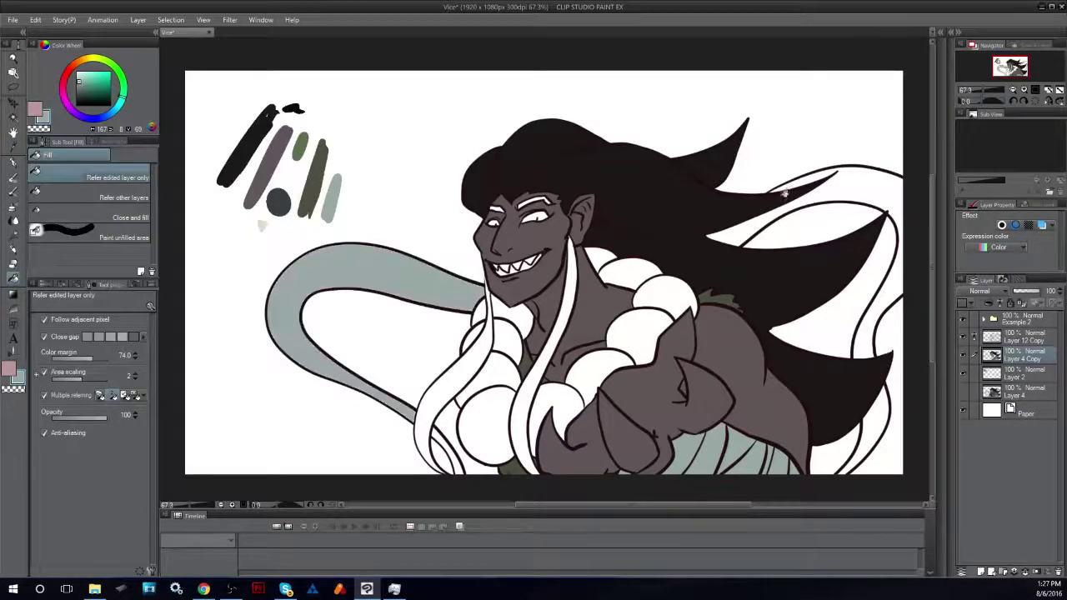
click(748, 227)
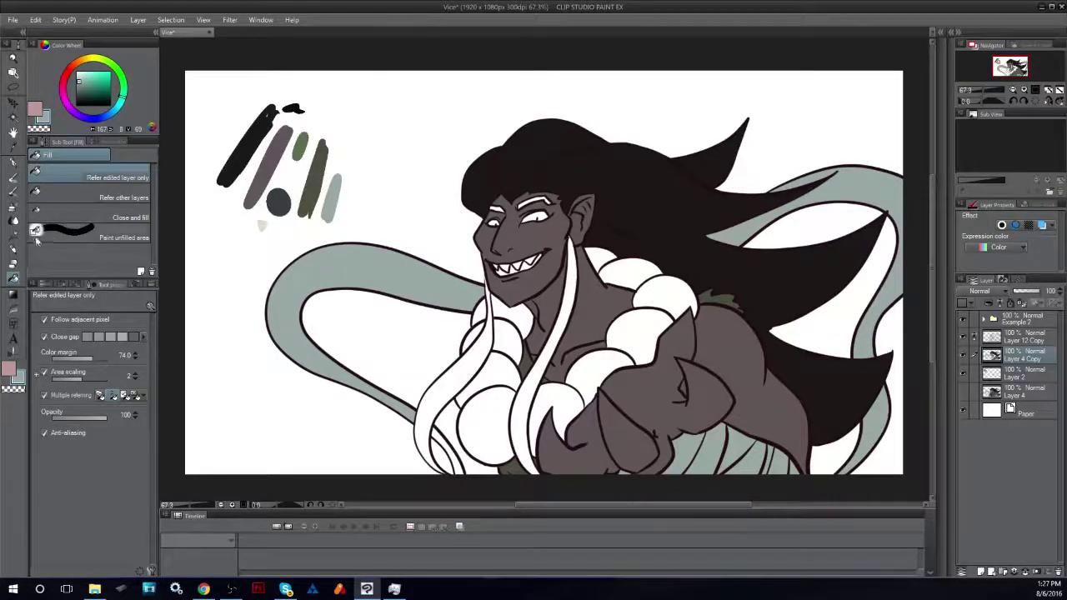
- Sample the black swatch and fill the two long hair locks hanging in front of the chest
click(13, 148)
click(242, 151)
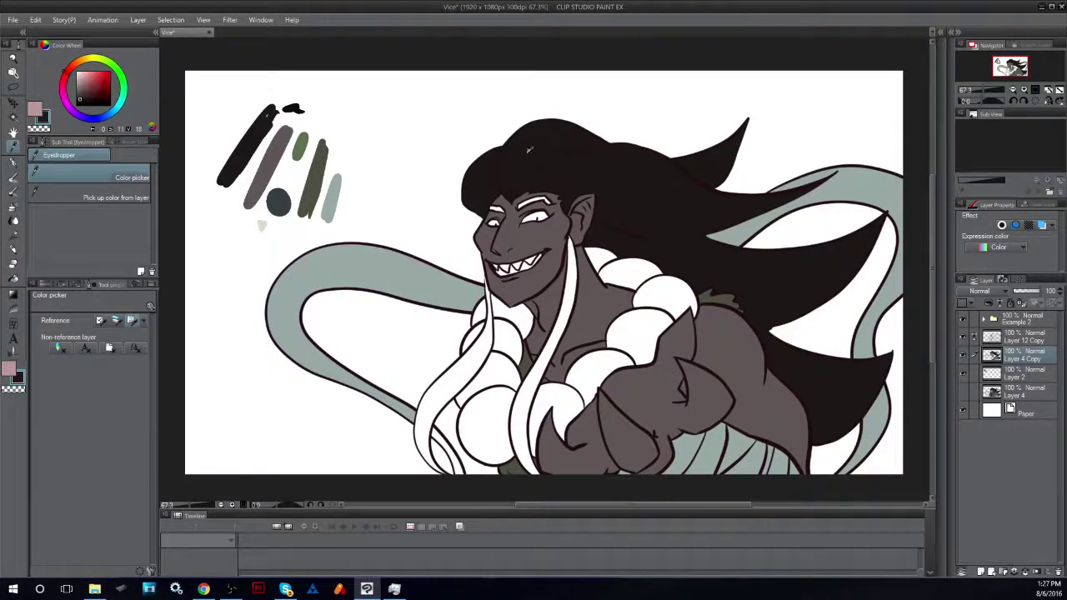
click(14, 277)
click(483, 338)
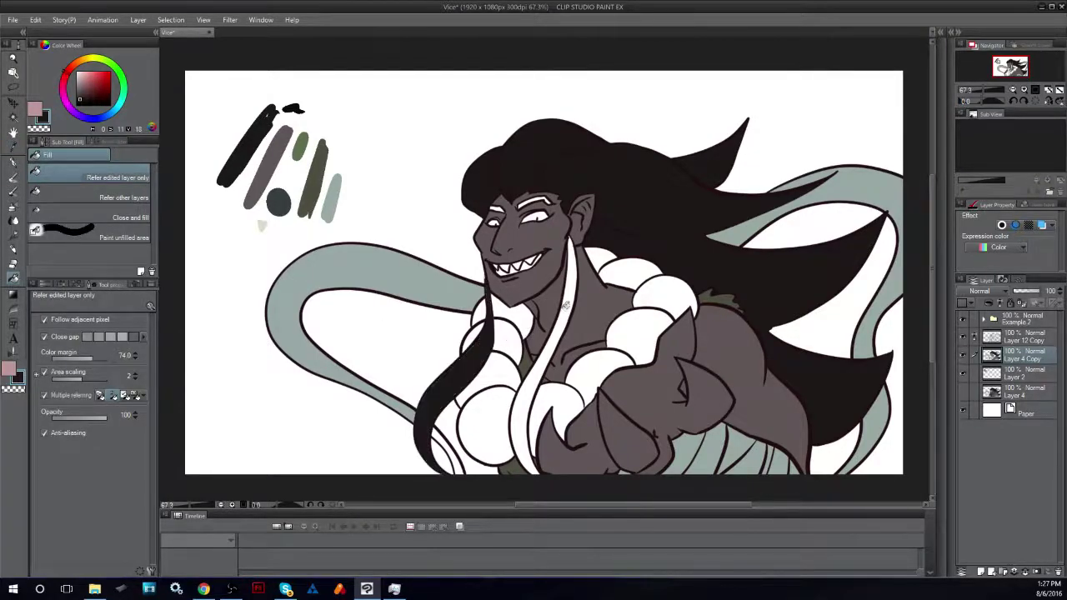
click(571, 298)
- Undo the last stroke and sample the greyish-purple skin colour from the face for the G-pen
click(13, 147)
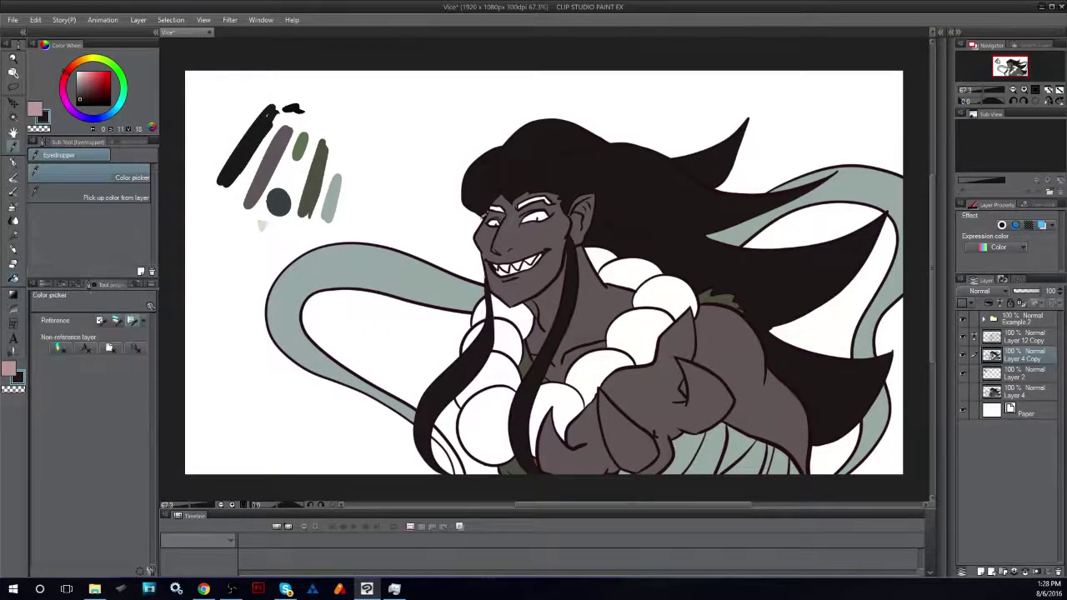
click(13, 163)
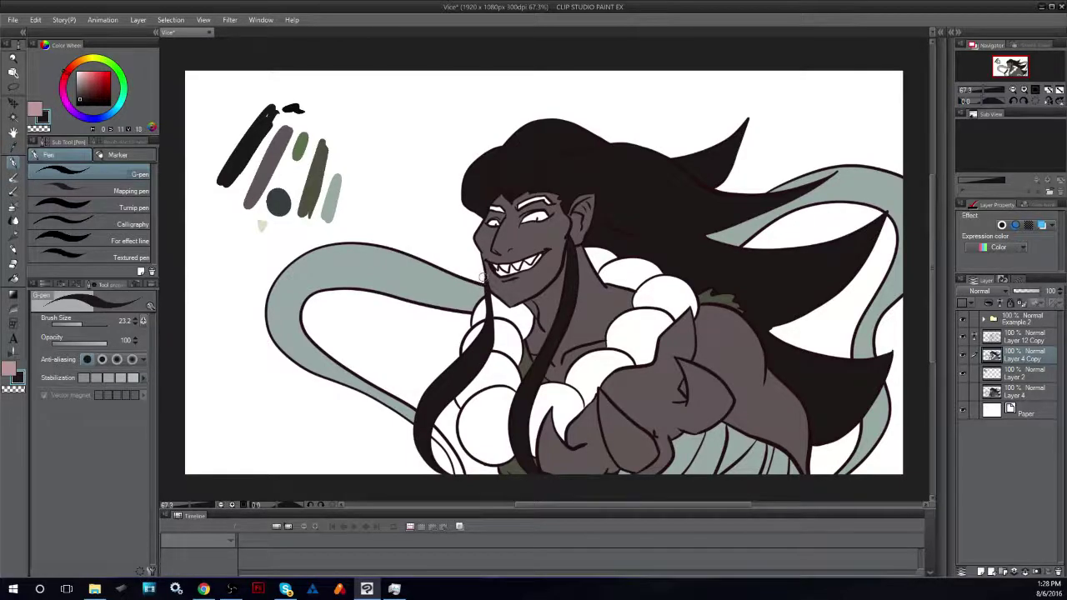
key(ctrl+z)
key(i)
click(550, 204)
click(14, 163)
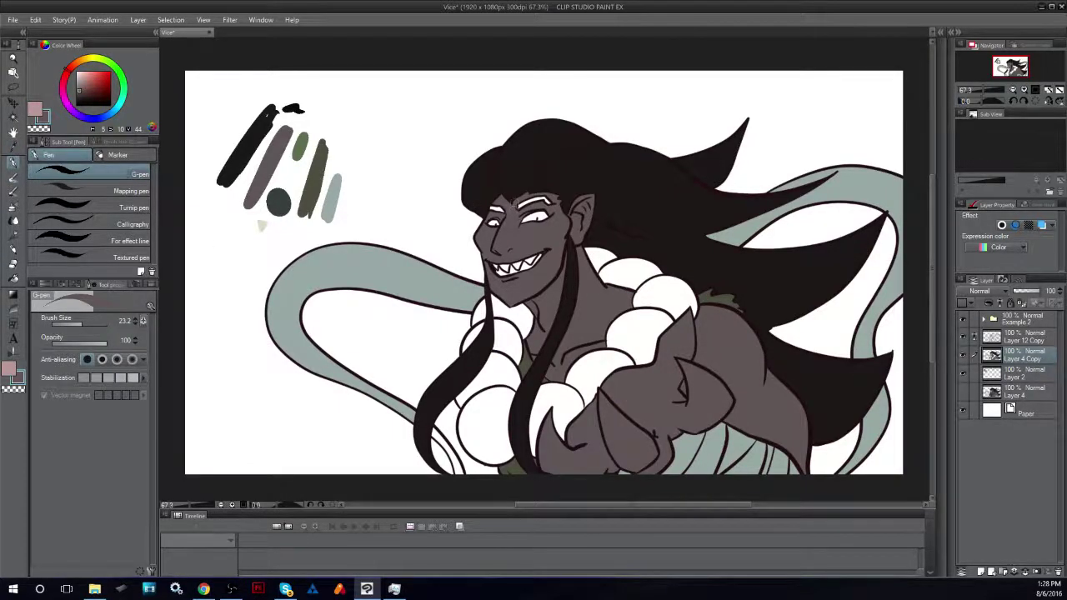
- Sample the cream swatch and fill the character's teeth with it
click(14, 147)
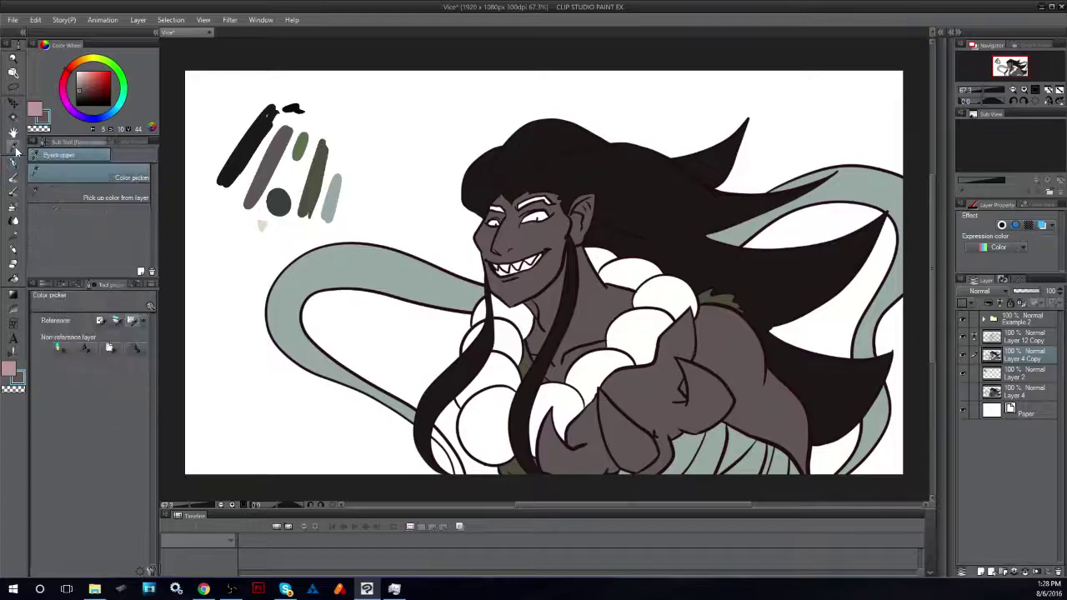
click(262, 225)
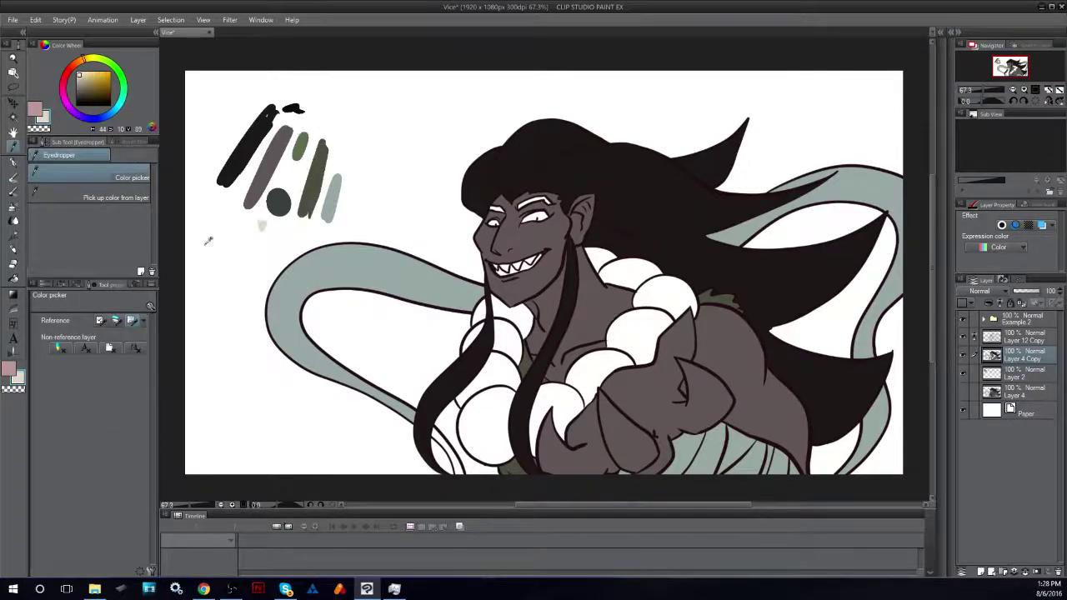
click(13, 278)
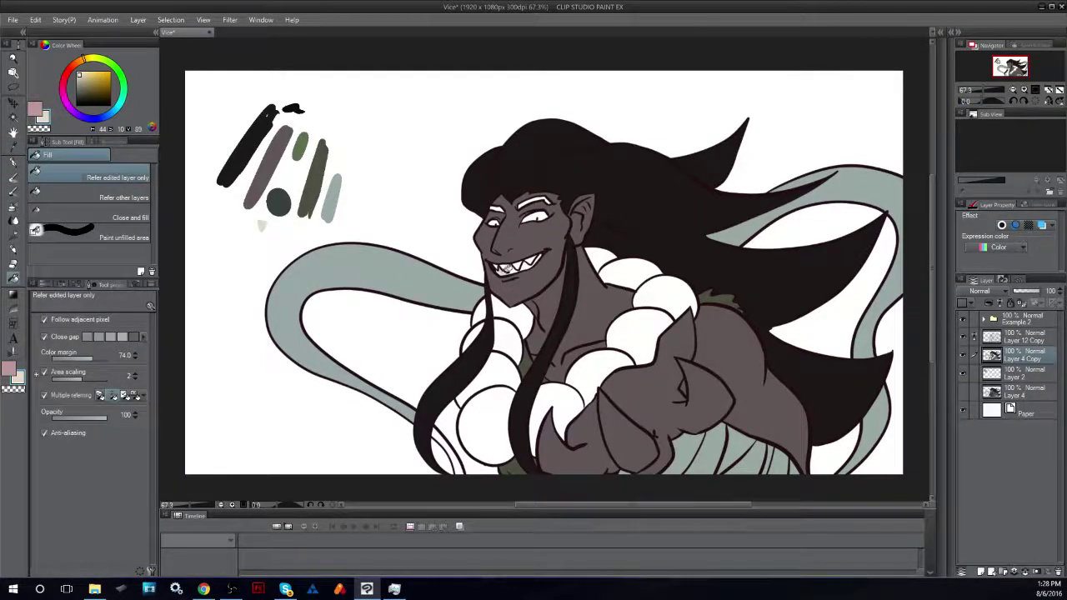
click(522, 265)
- Sample the bright green swatch and fill both eyes with it
click(13, 147)
click(300, 148)
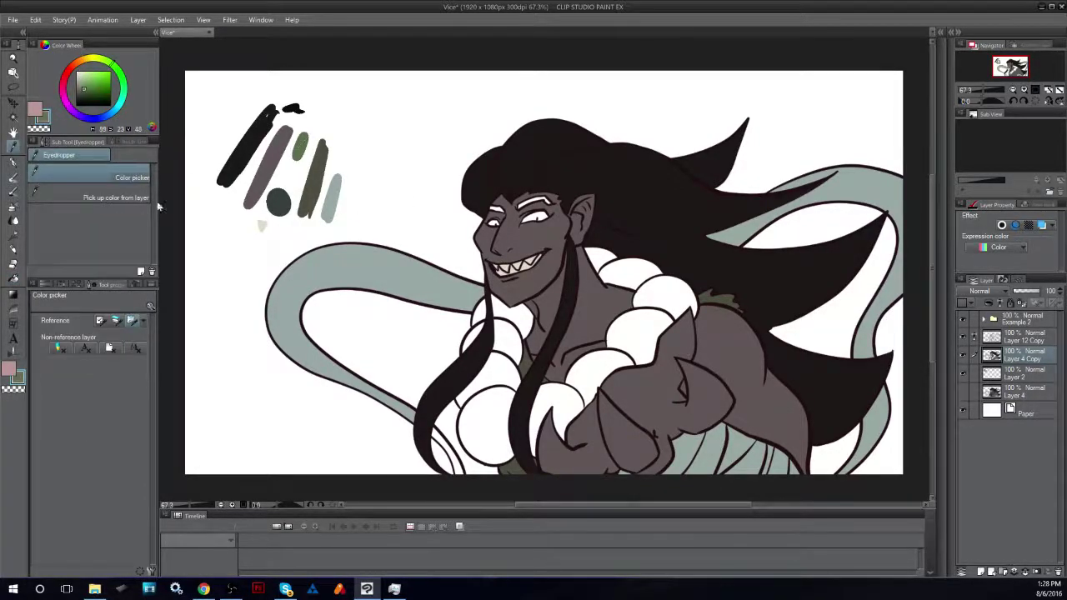
click(14, 277)
click(535, 215)
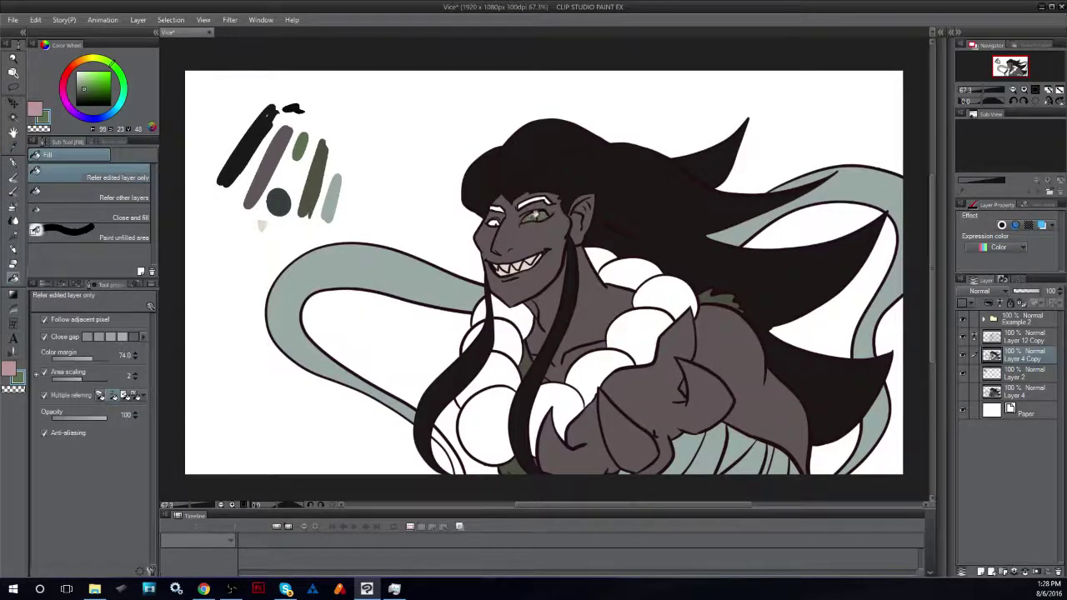
- Sample a near-black colour and fill both eyebrows with it
click(14, 147)
click(224, 146)
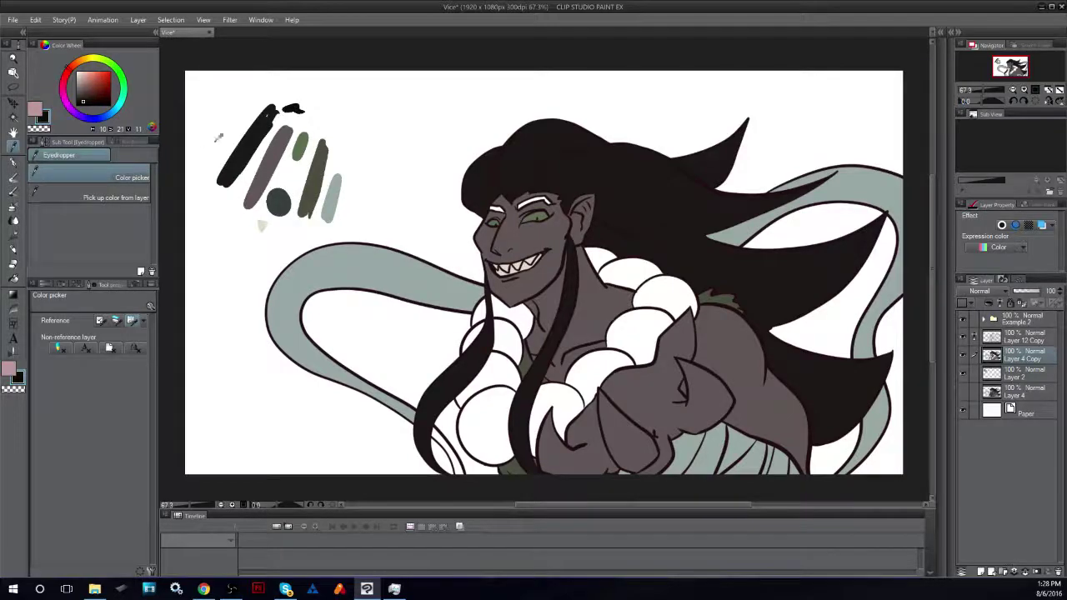
click(14, 277)
click(525, 202)
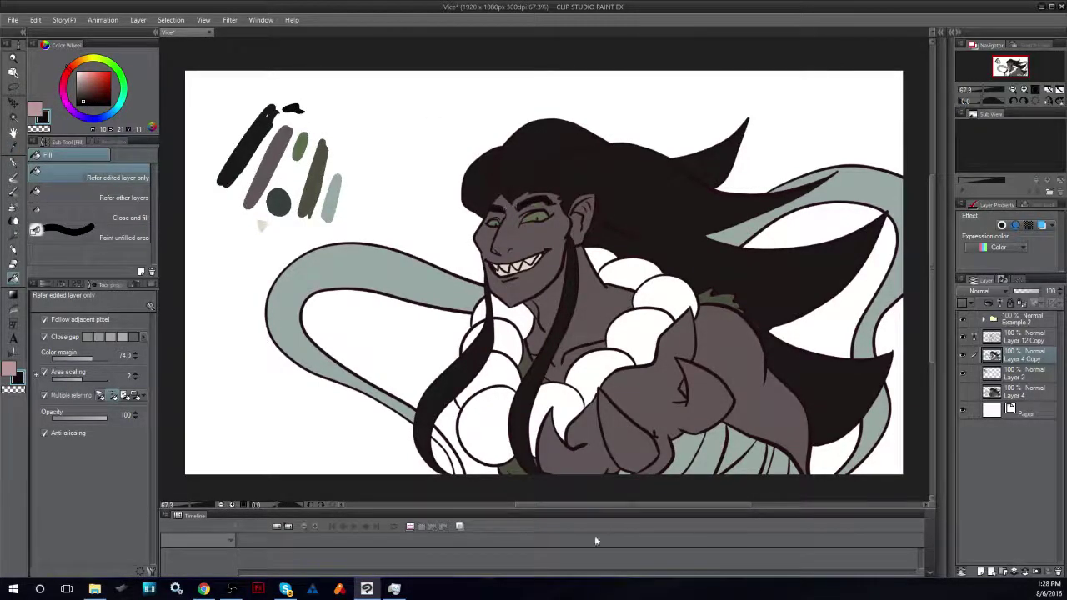
- Sample the dark teal swatch and fill the upper necklace beads around the hair lock below the chin
click(13, 147)
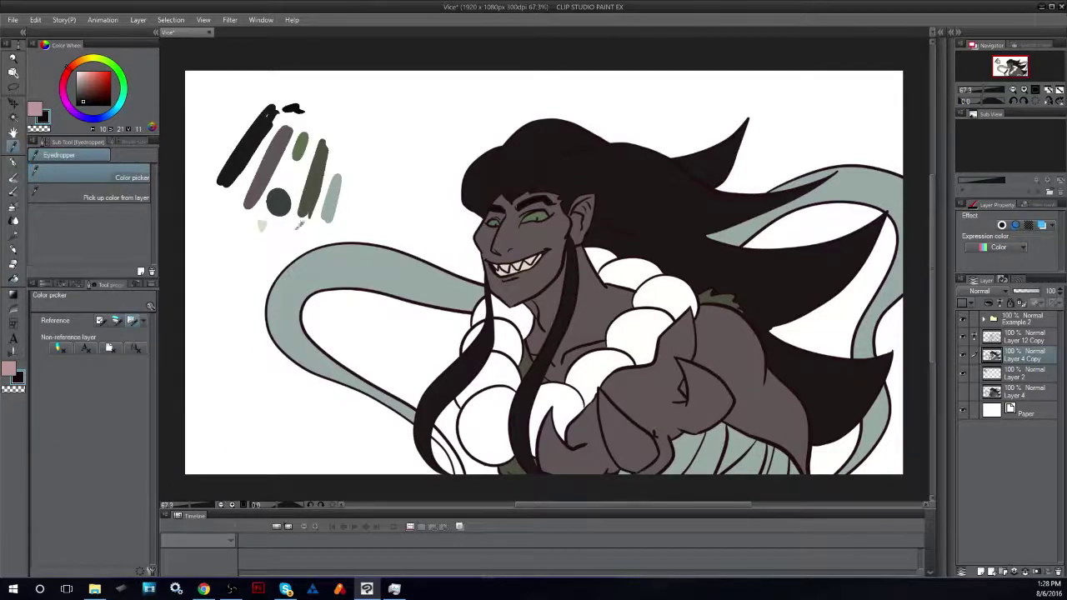
click(284, 201)
click(13, 277)
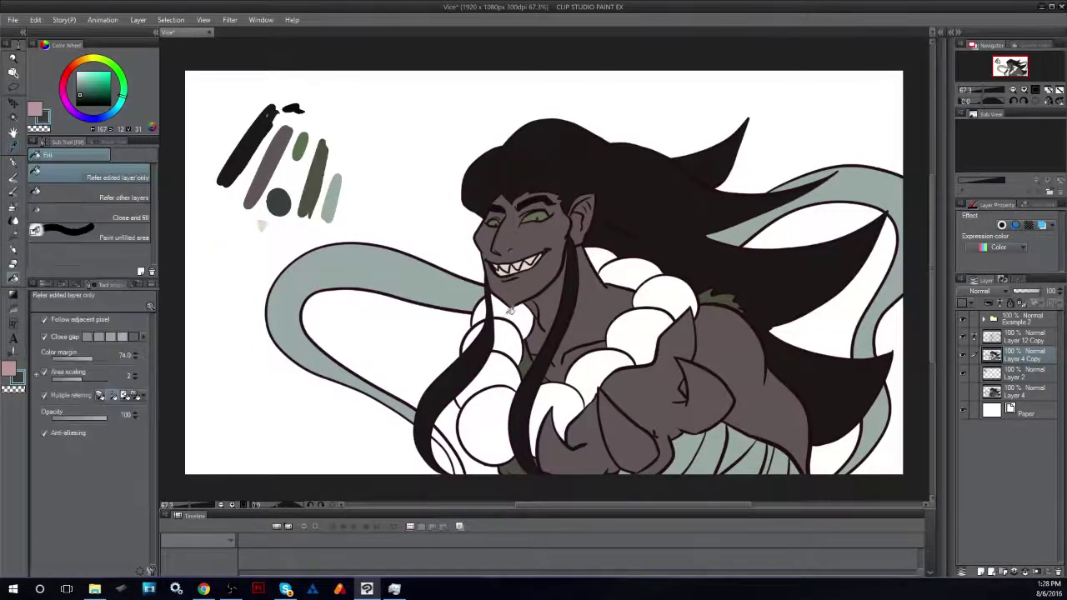
click(512, 311)
click(507, 331)
click(483, 311)
click(480, 330)
click(493, 363)
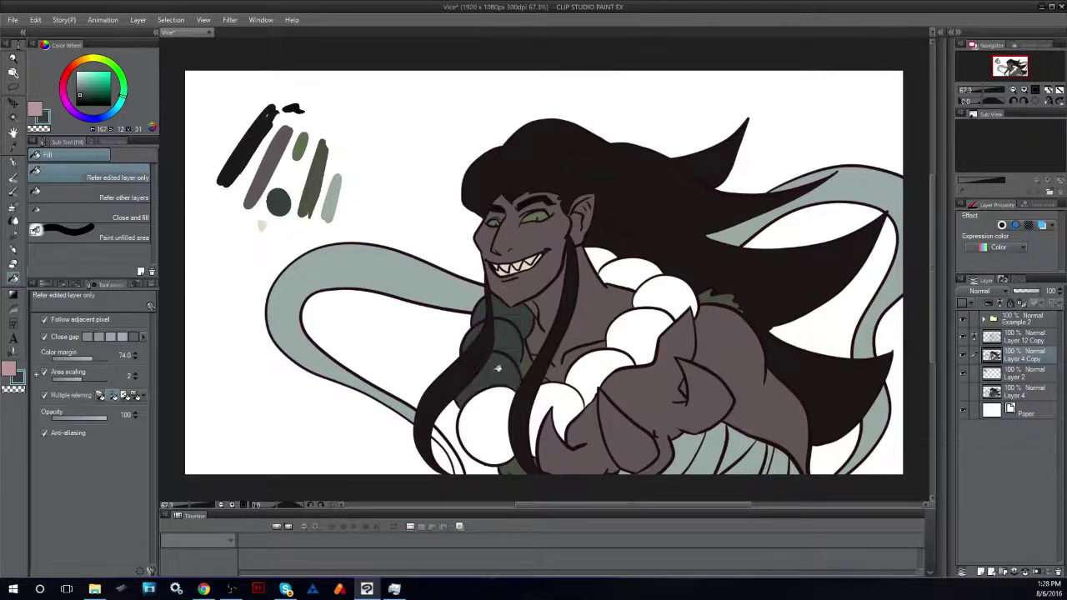
- Fill the remaining necklace beads, from the large chest bead over the shoulder to behind the neck, with dark teal
click(502, 402)
click(541, 408)
click(607, 360)
click(637, 334)
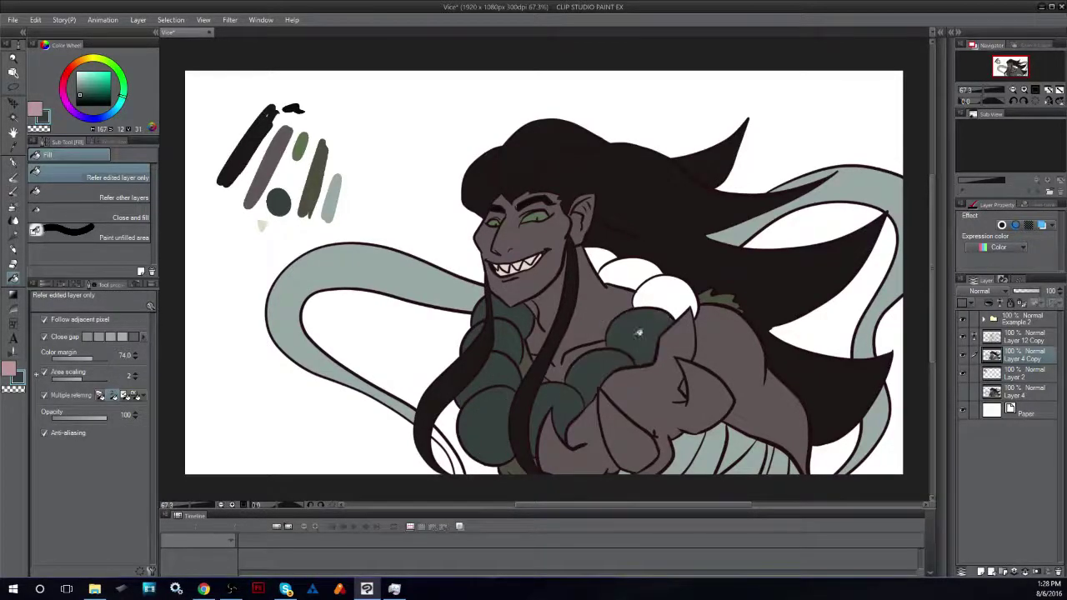
click(664, 298)
click(640, 277)
click(598, 255)
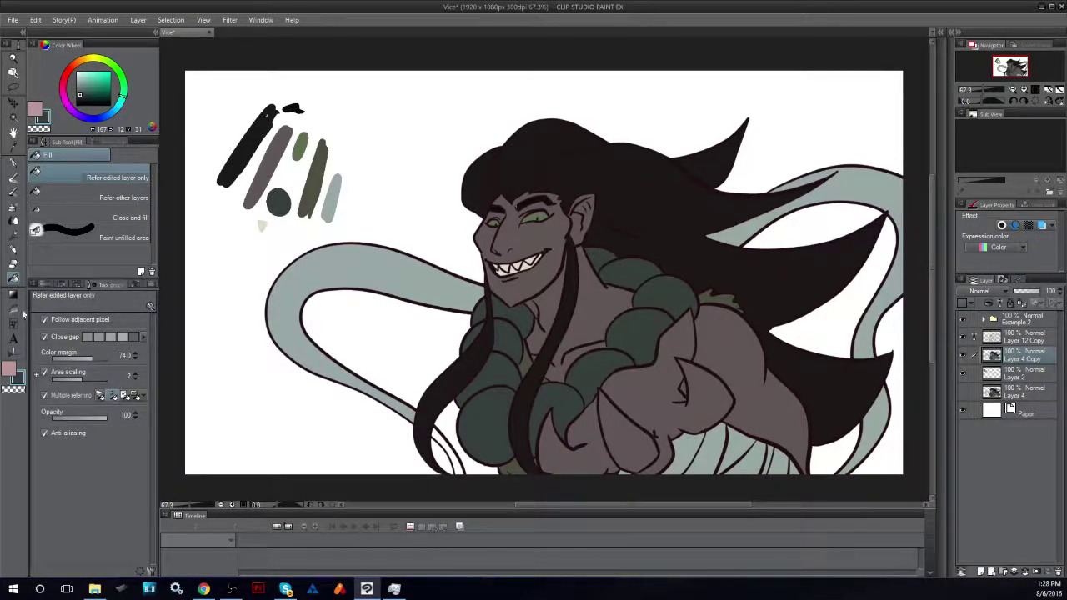
- Sample the pale blue-green of the scarf and fill the unfilled sliver beside the hair tip at the lower edge
click(14, 145)
click(399, 399)
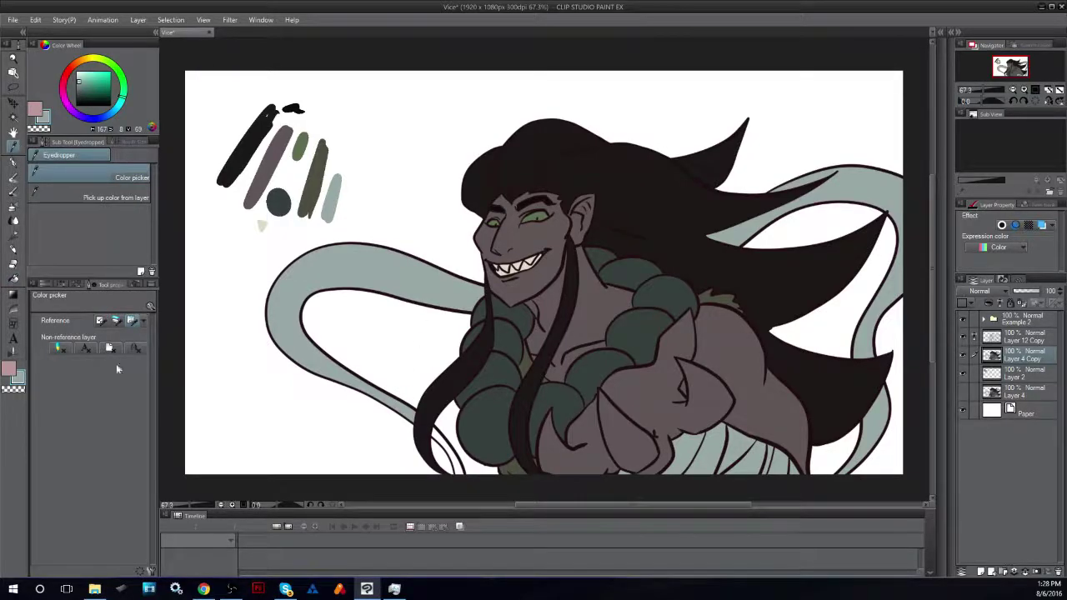
click(14, 280)
click(443, 439)
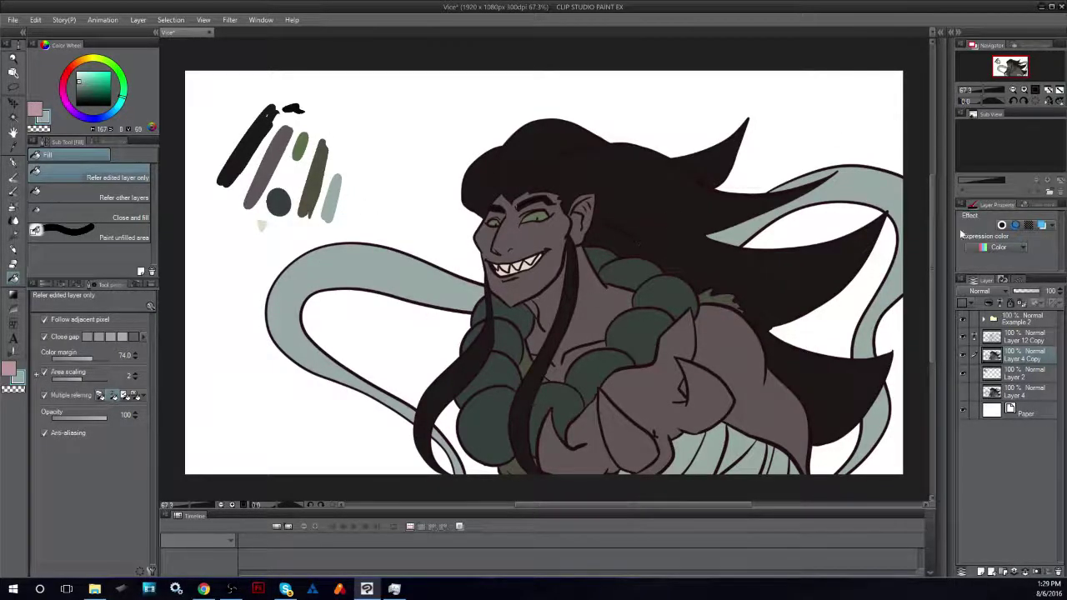
- Add a new layer directly above Layer 4 Copy and clip it to that colour layer
click(1018, 337)
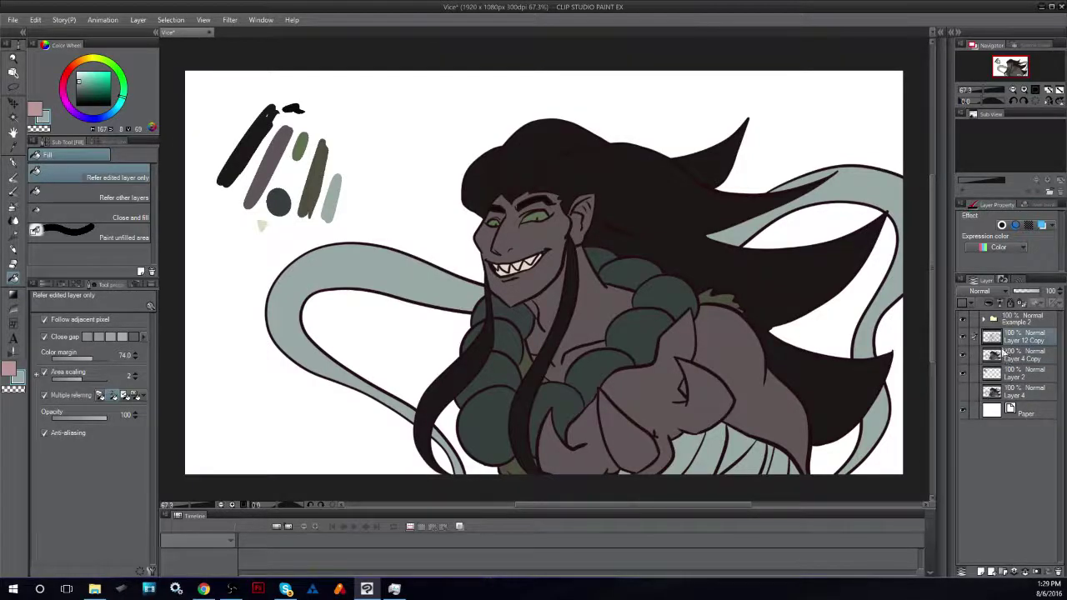
click(1004, 354)
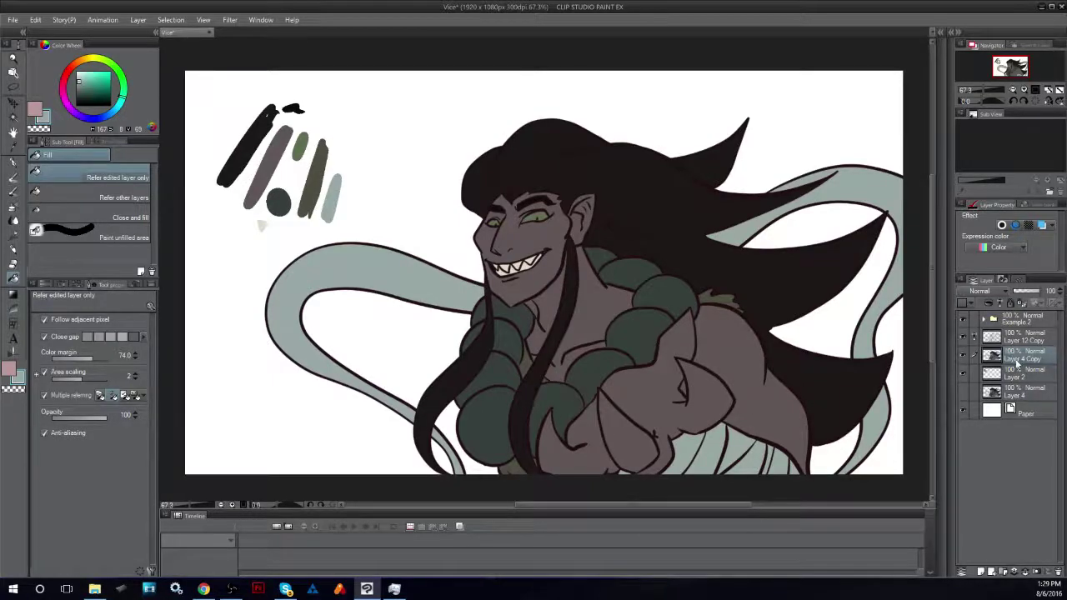
click(970, 572)
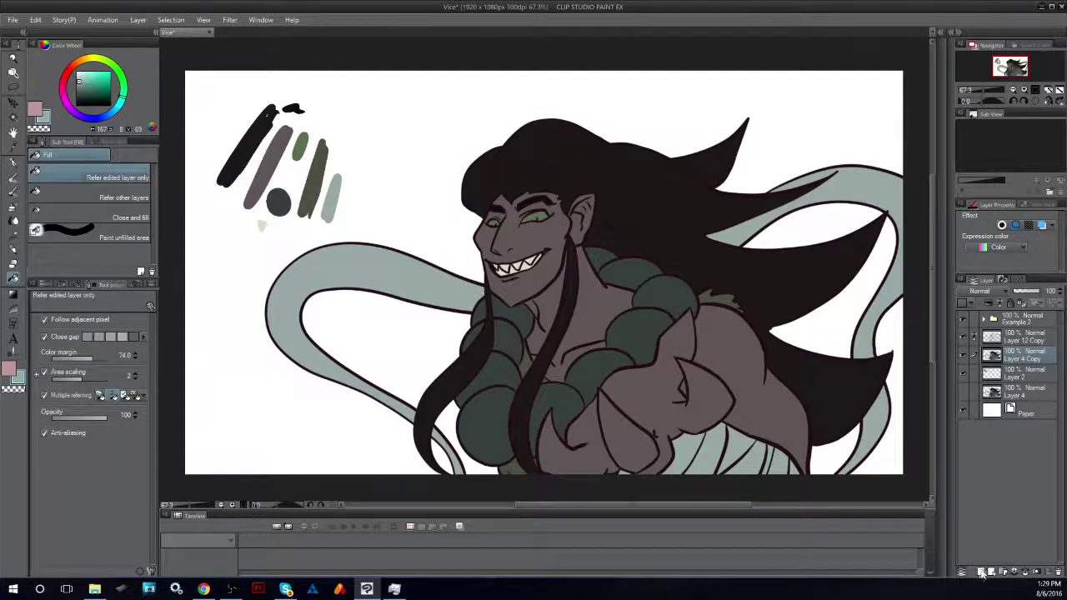
click(990, 305)
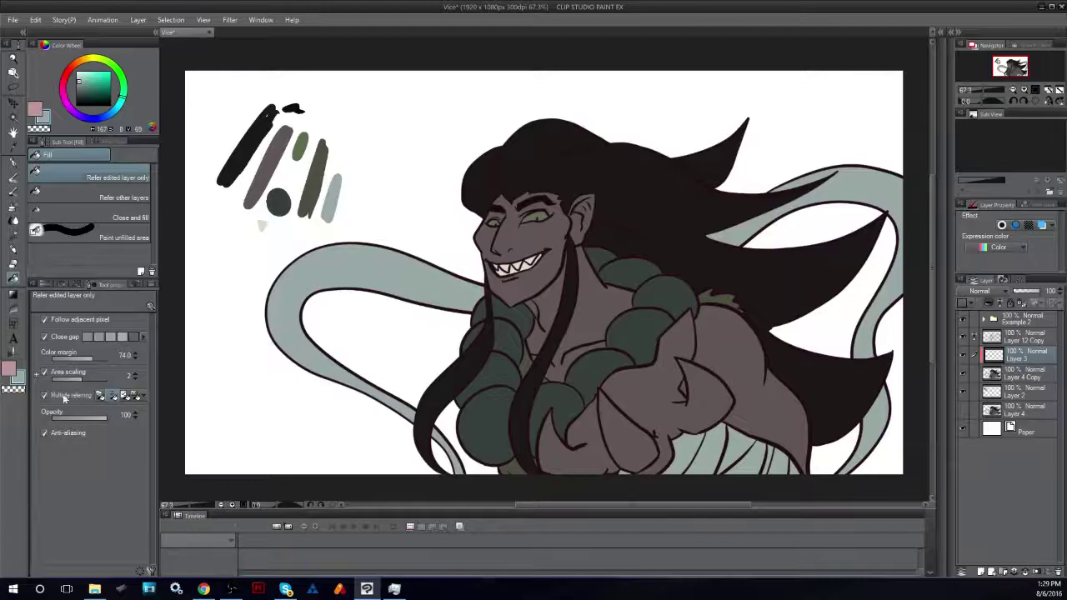
click(1004, 339)
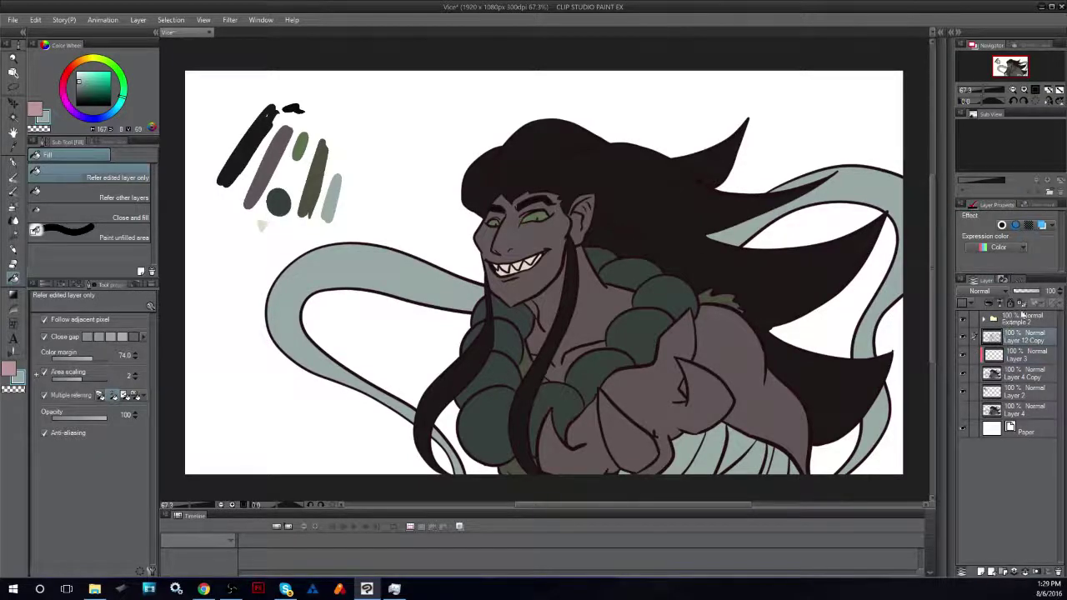
click(1006, 360)
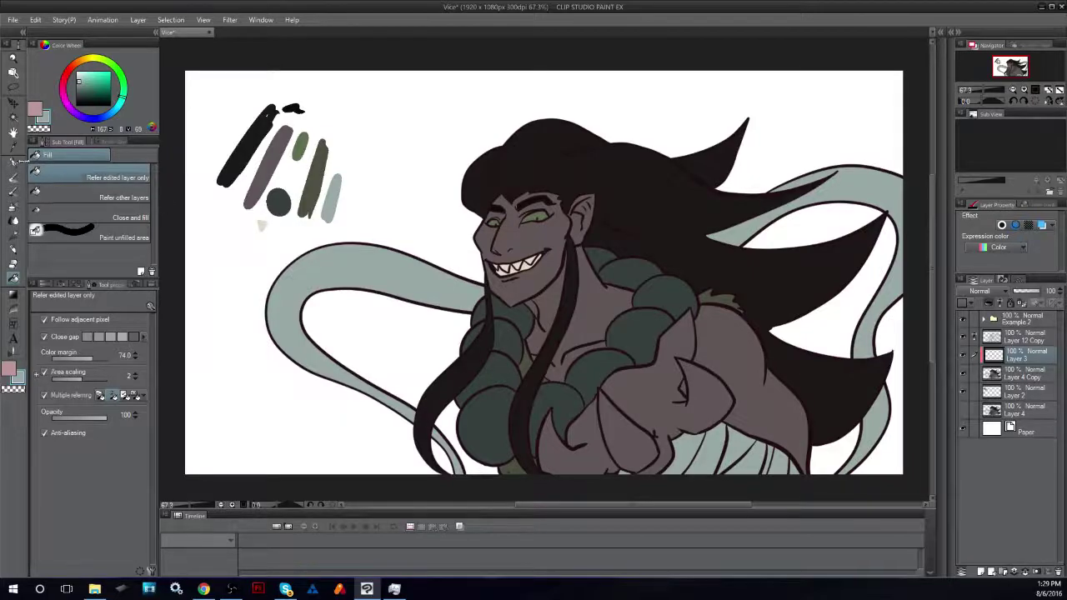
- Set the clipped layer's blending mode to Multiply and choose a dark muted purple as the shading colour
click(15, 220)
click(962, 338)
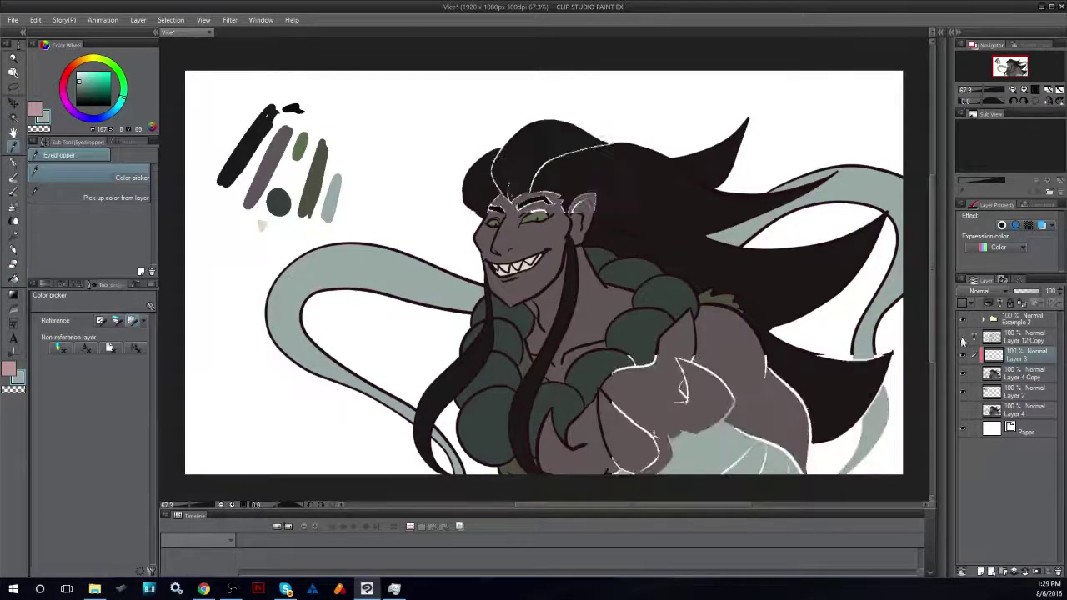
click(964, 337)
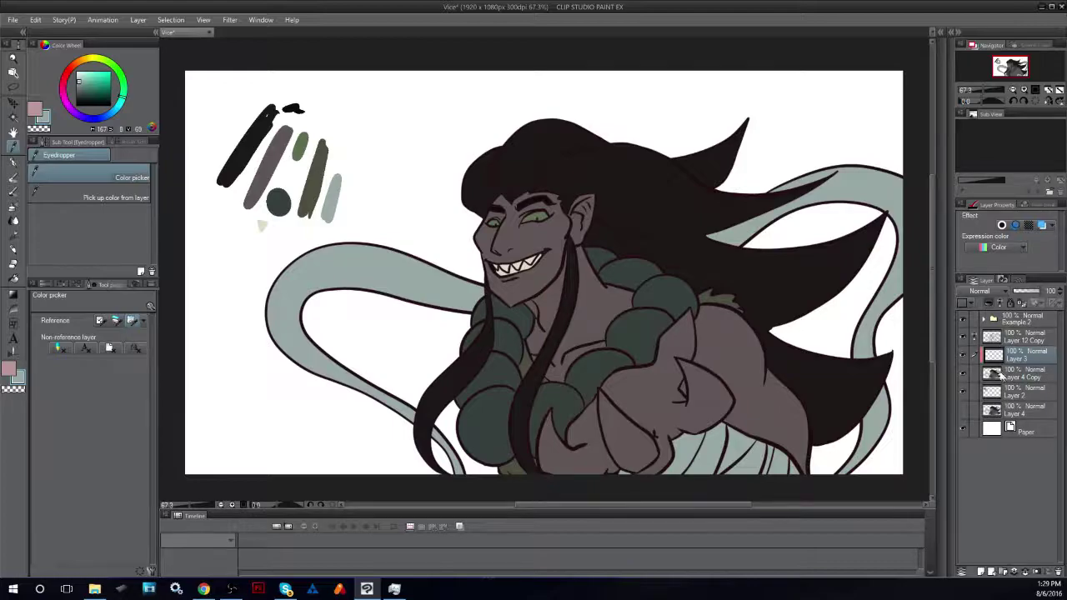
click(980, 290)
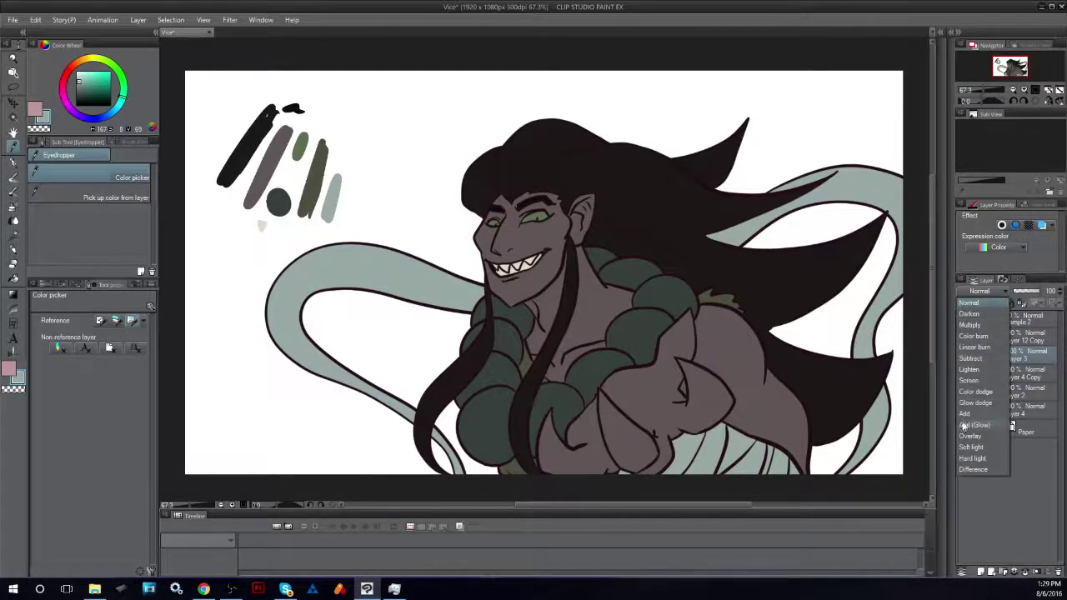
click(975, 325)
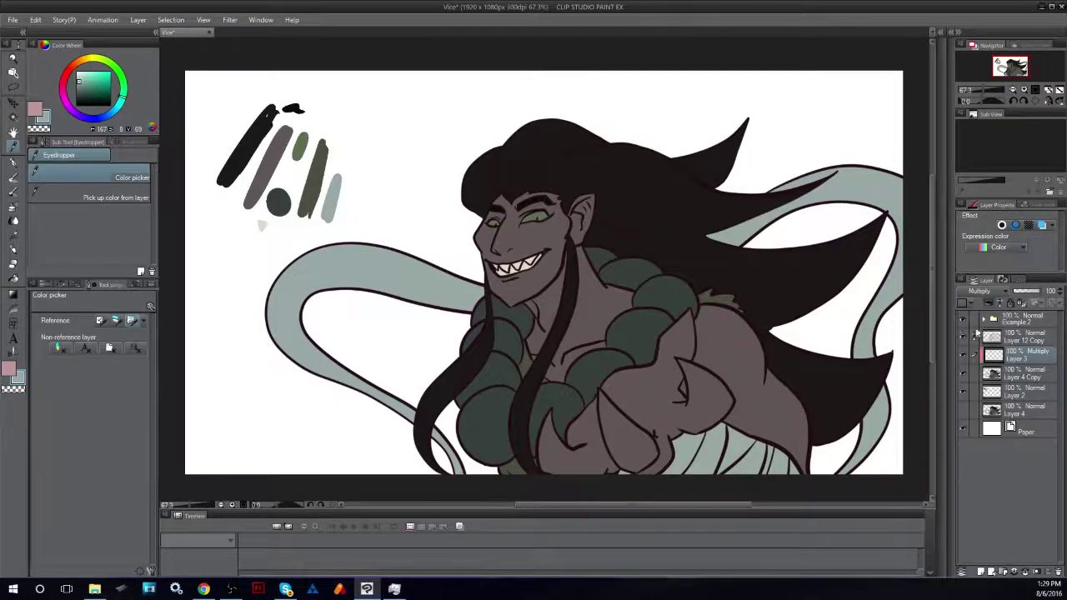
click(72, 113)
click(86, 92)
click(87, 93)
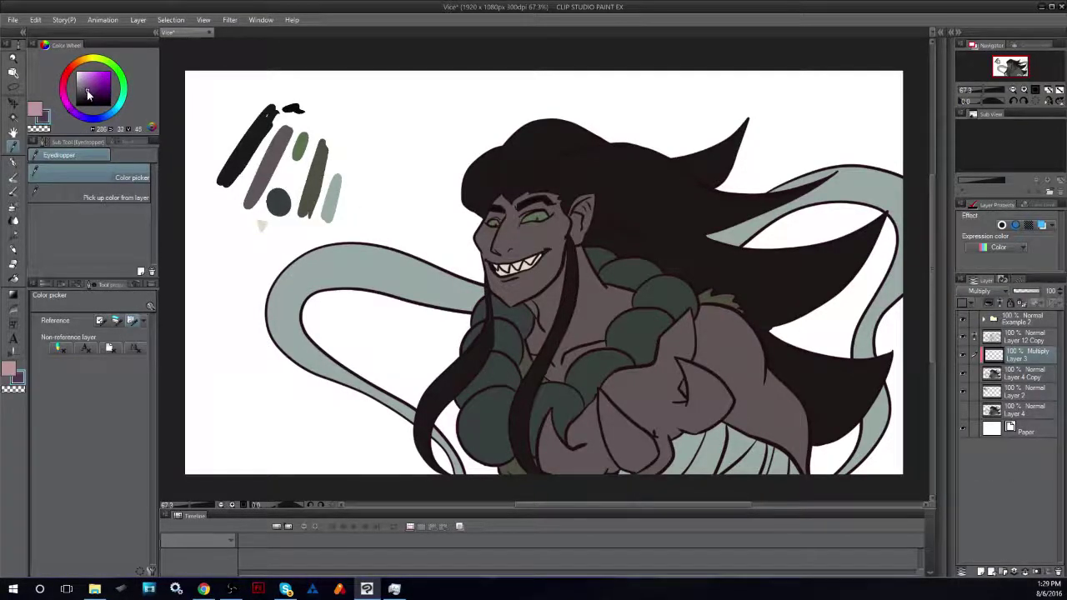
- Lower the Multiply layer's opacity to 33% and set the G-pen brush size to 92.8
click(13, 162)
drag(1033, 294, 1043, 294)
drag(716, 316, 700, 447)
key(ctrl+z)
drag(1044, 292, 1022, 293)
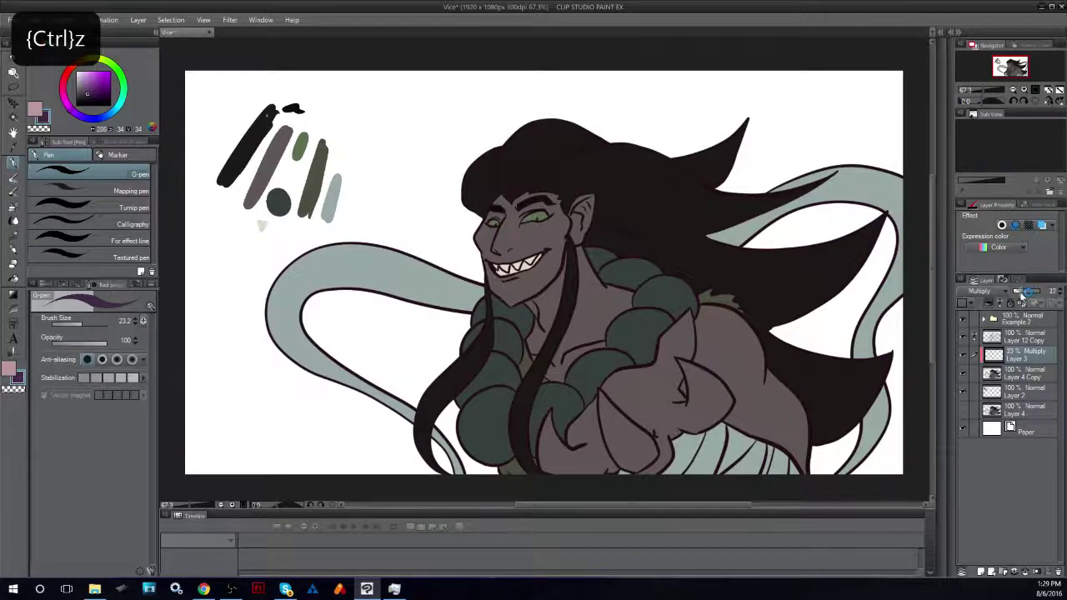
drag(87, 323, 90, 324)
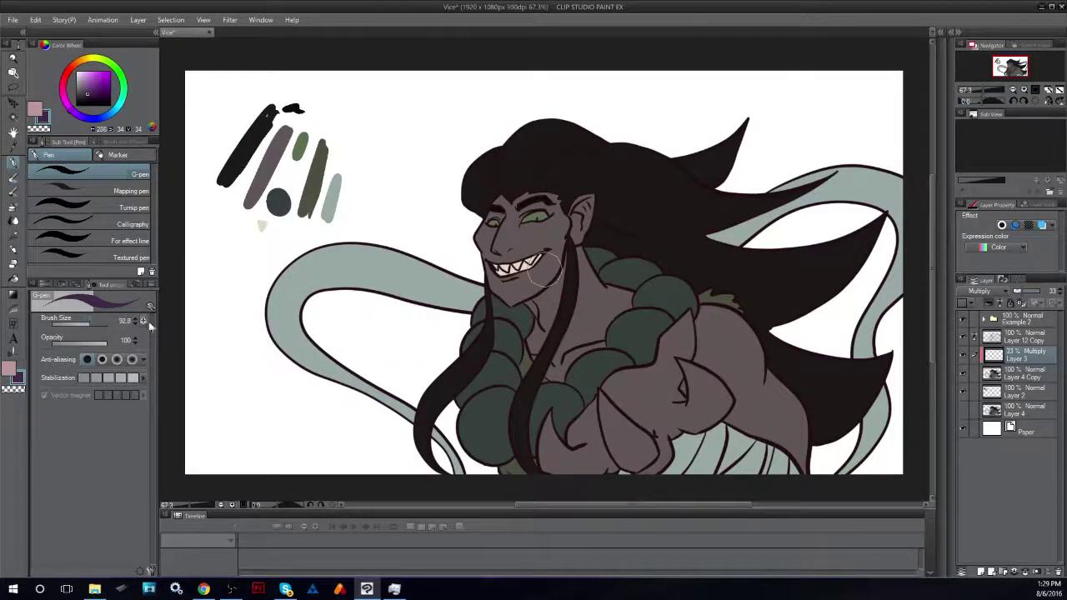
- Try painting purple shadows over the face, hair, beads, shoulder and scarf with the G-pen, and undo the strokes
mouse_move(542, 179)
mouse_down()
mouse_move(575, 300)
mouse_move(549, 170)
mouse_move(670, 215)
mouse_move(738, 254)
mouse_move(552, 223)
mouse_move(675, 223)
mouse_move(675, 242)
mouse_move(648, 248)
mouse_move(568, 208)
mouse_move(625, 218)
mouse_move(562, 204)
mouse_move(618, 387)
mouse_move(661, 435)
mouse_move(584, 242)
mouse_move(687, 458)
mouse_move(664, 414)
mouse_move(667, 350)
mouse_move(604, 243)
mouse_move(728, 398)
mouse_move(821, 460)
mouse_move(695, 265)
mouse_move(753, 377)
mouse_move(787, 282)
mouse_move(712, 284)
mouse_move(842, 263)
mouse_move(726, 302)
mouse_move(842, 271)
mouse_up()
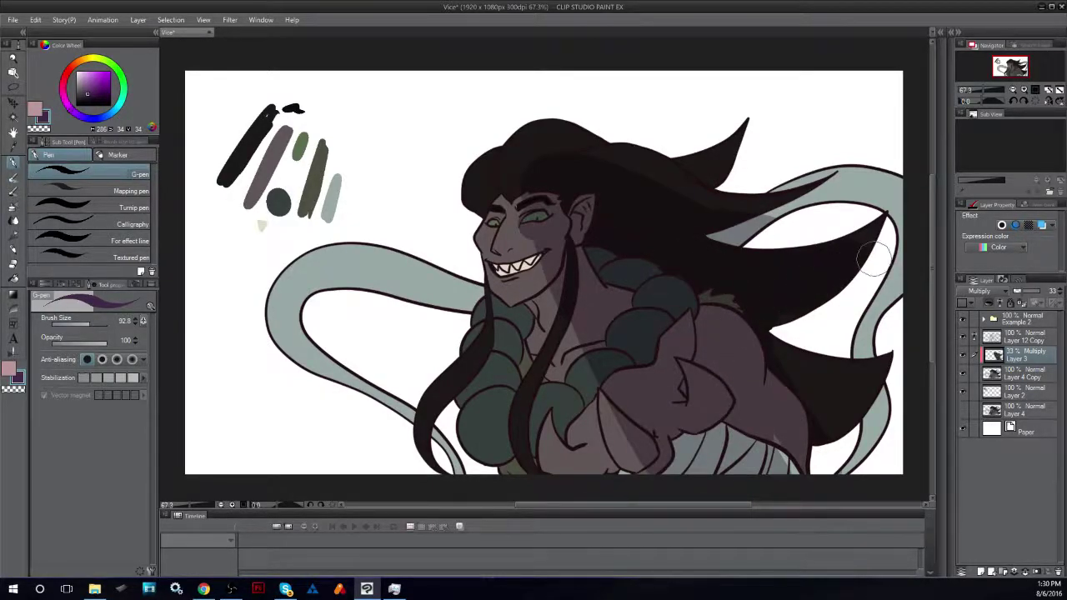
mouse_move(527, 215)
mouse_down()
mouse_move(536, 277)
mouse_move(535, 193)
mouse_move(532, 220)
mouse_up()
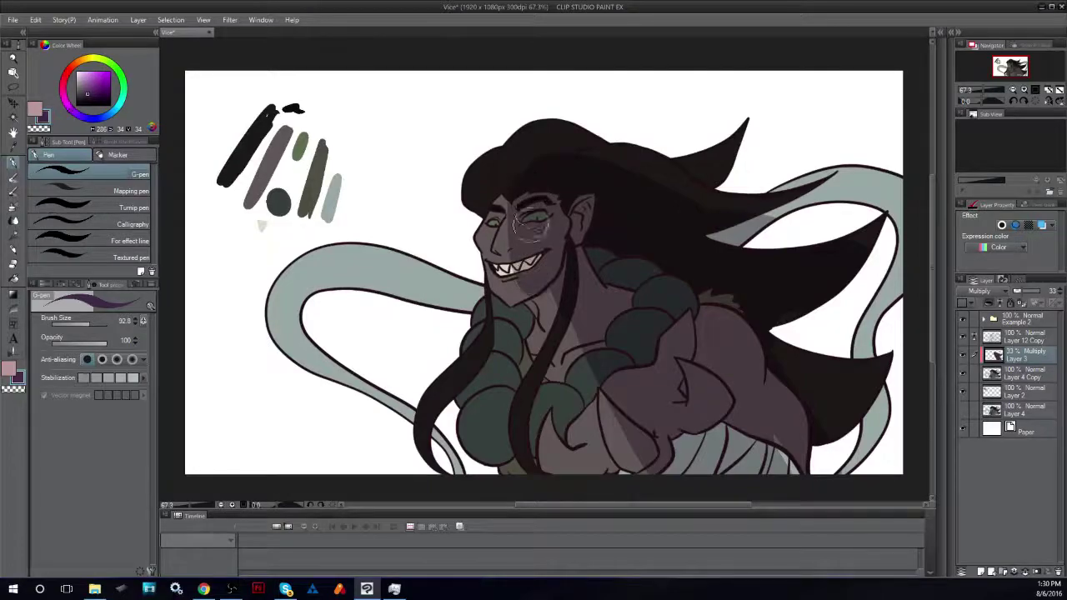
key(ctrl+z)
key(ctrl+z)
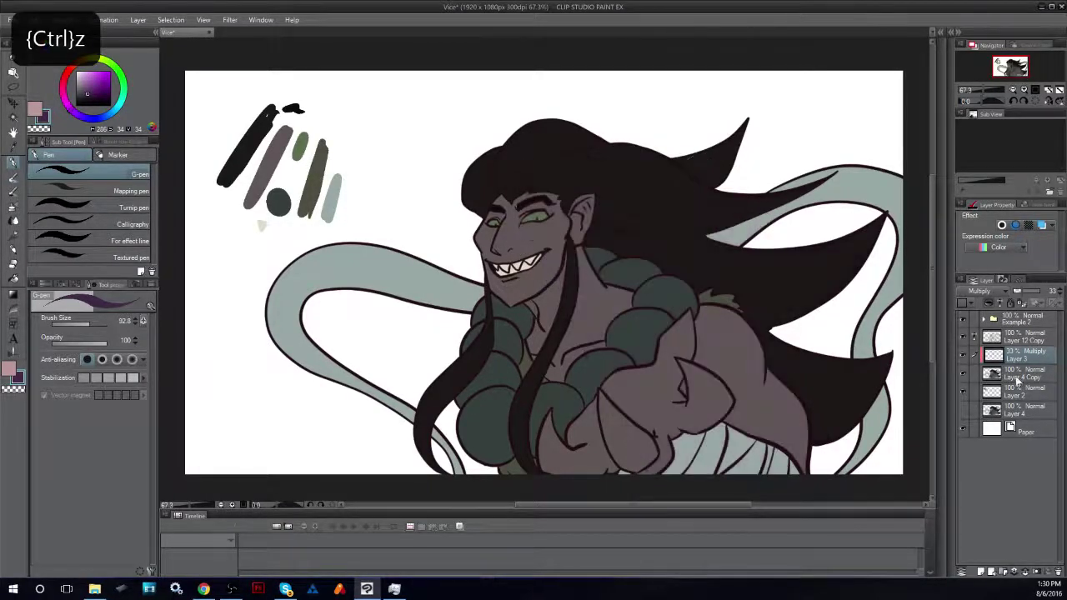
- Hide the line art, shading and palette layers, leaving only the flat colours of Layer 4 Copy visible
click(963, 336)
click(962, 354)
click(963, 374)
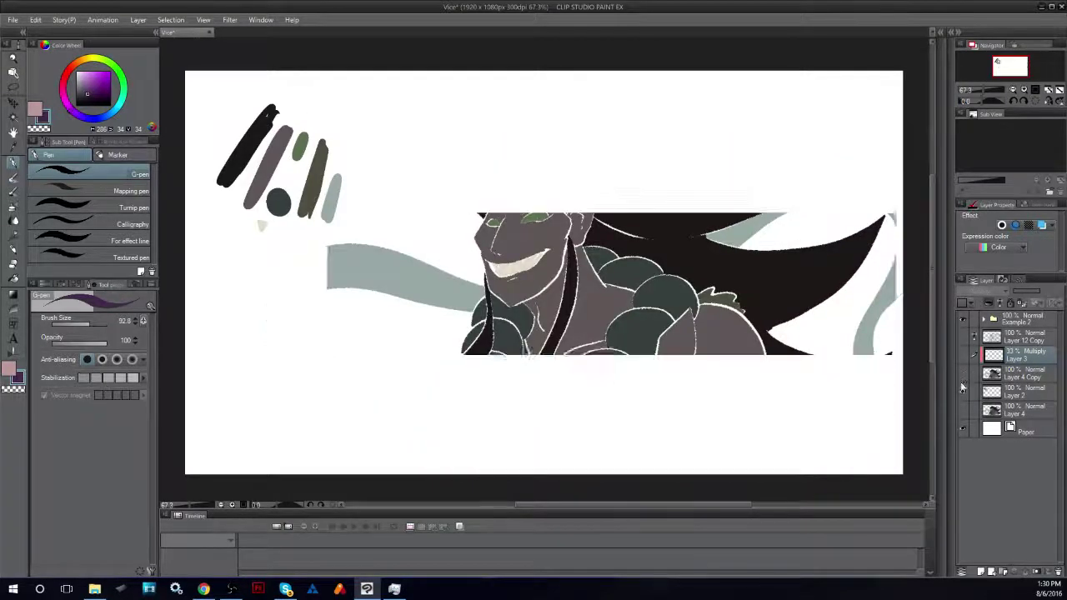
click(961, 391)
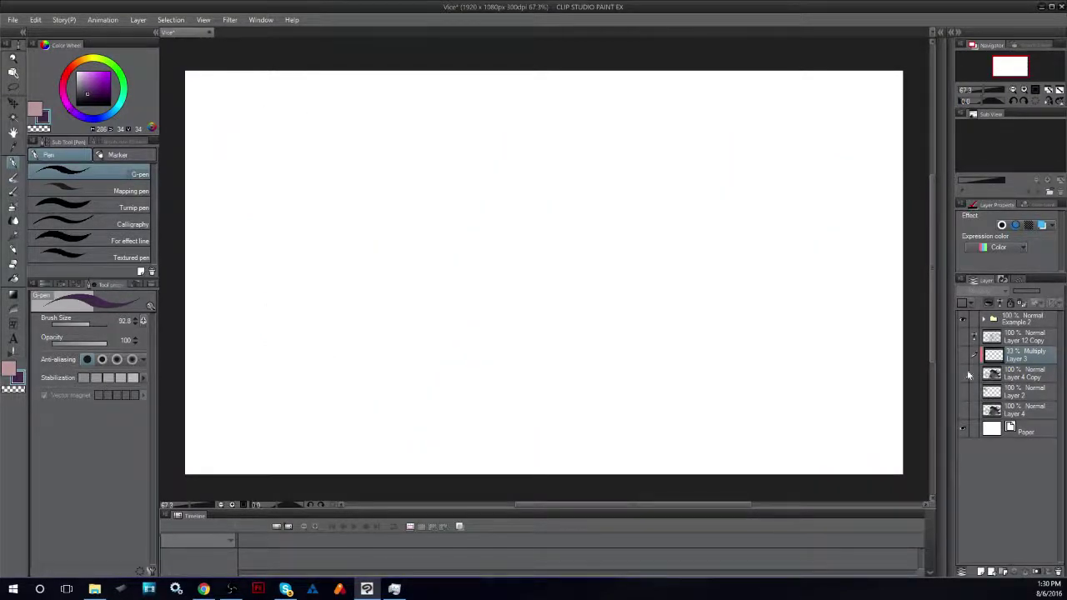
click(962, 336)
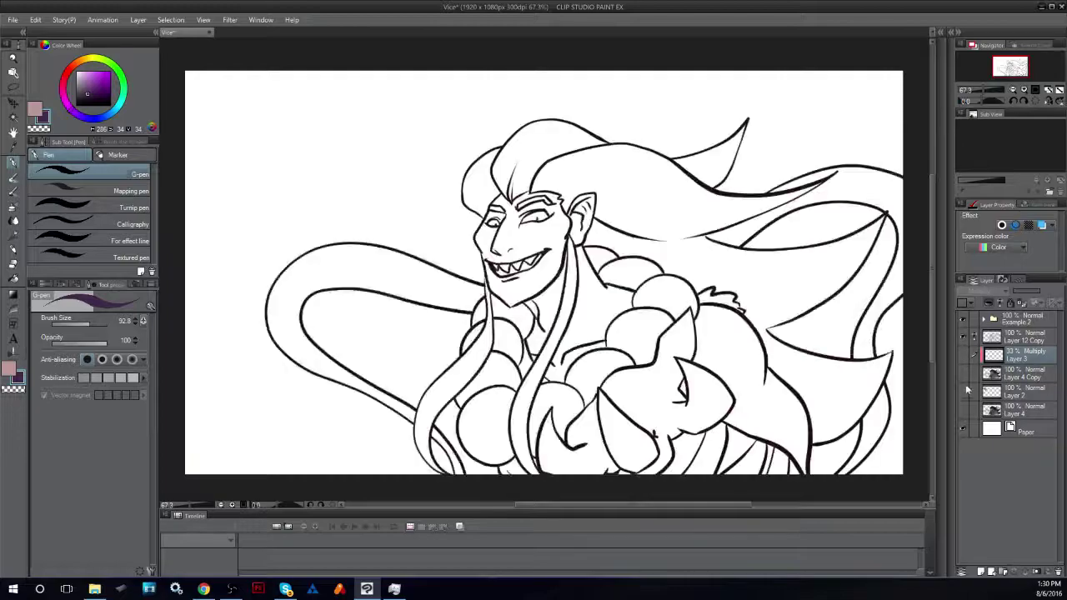
click(963, 374)
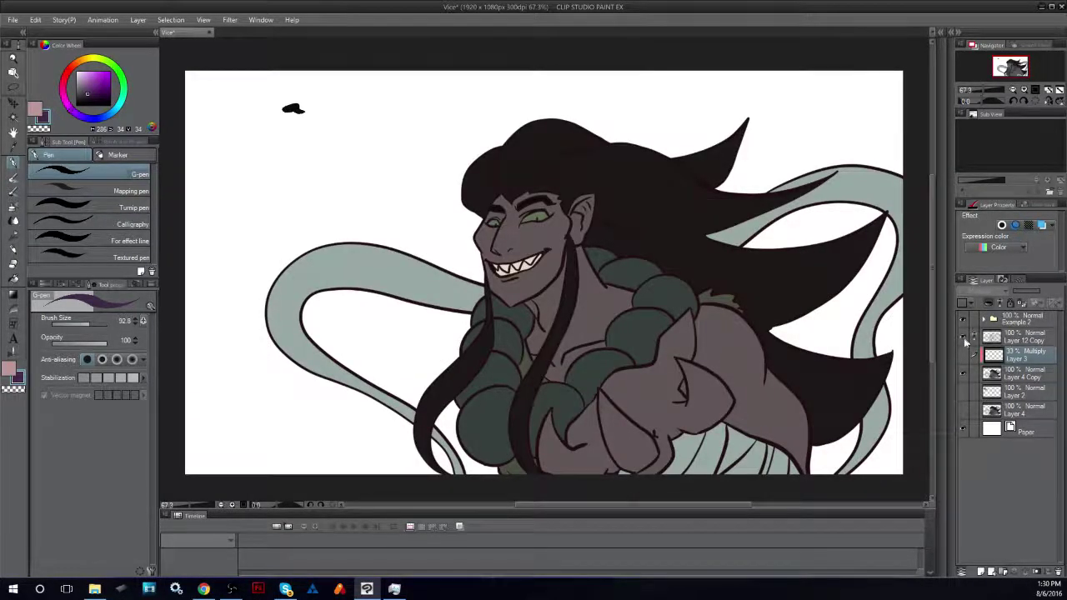
click(964, 336)
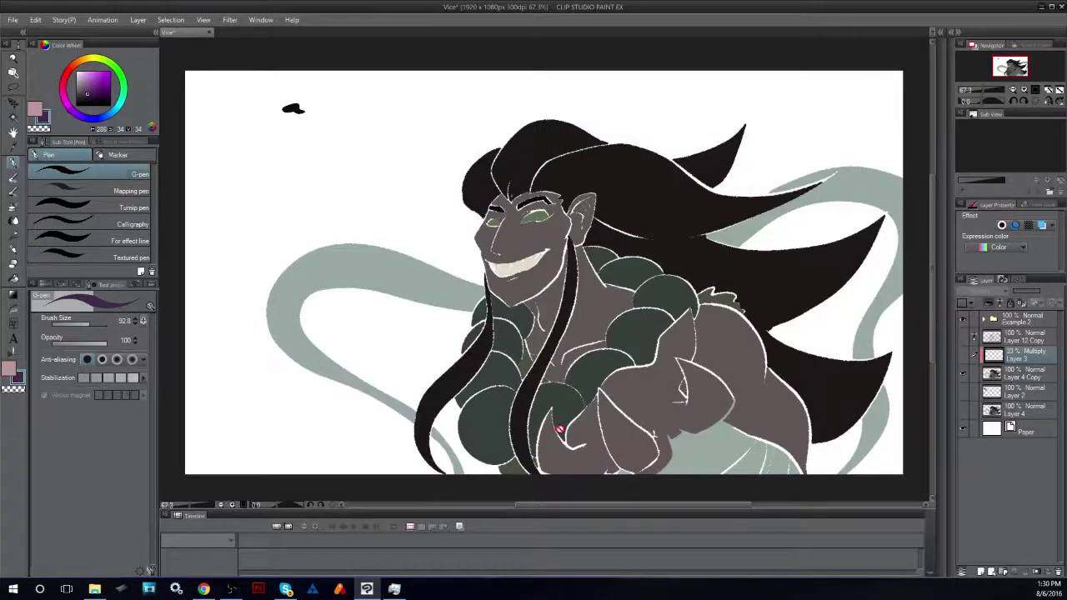
click(118, 359)
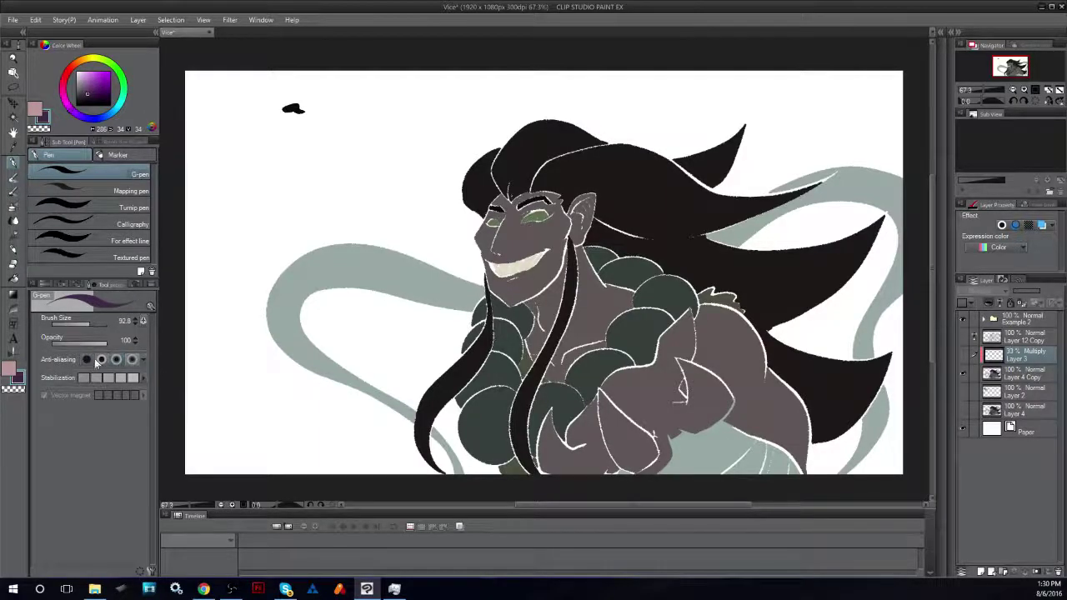
click(86, 360)
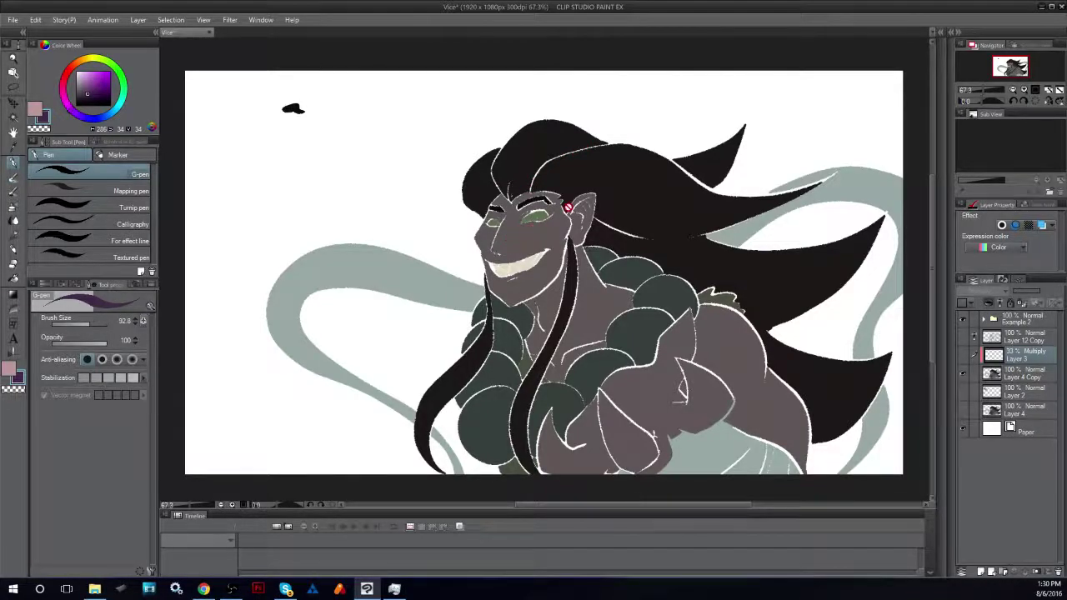
- Hide Layer 4 Copy and expand the Example 2 folder to reach its layers
click(997, 340)
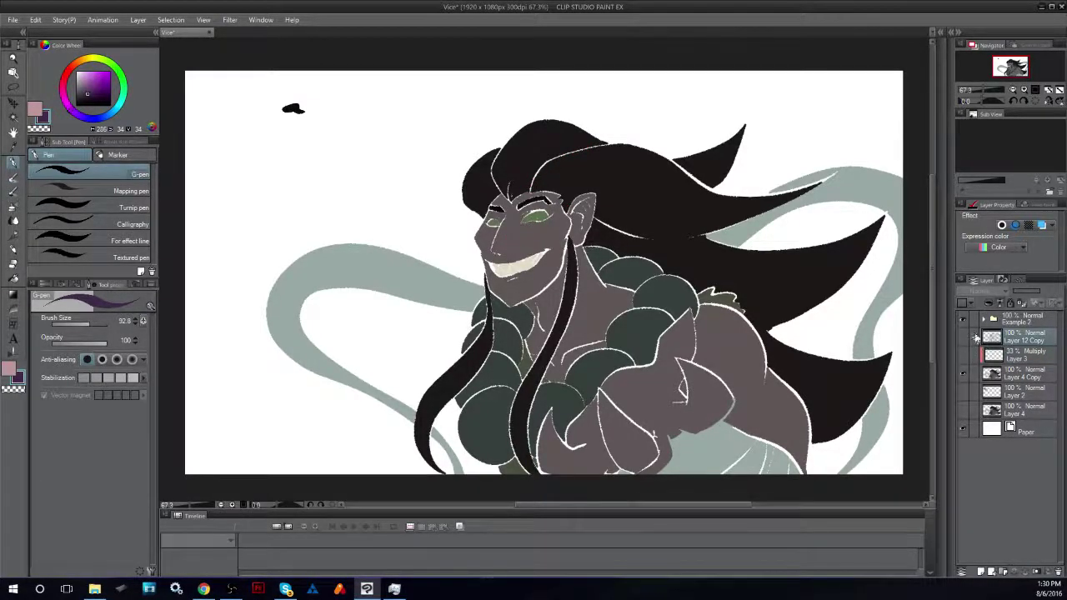
click(964, 374)
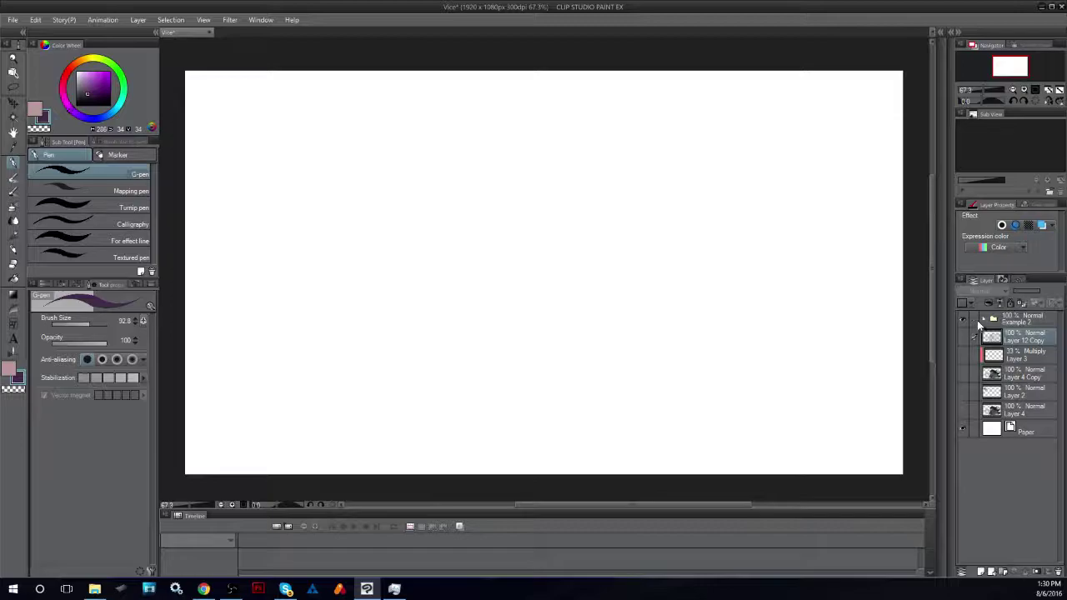
click(996, 322)
click(984, 319)
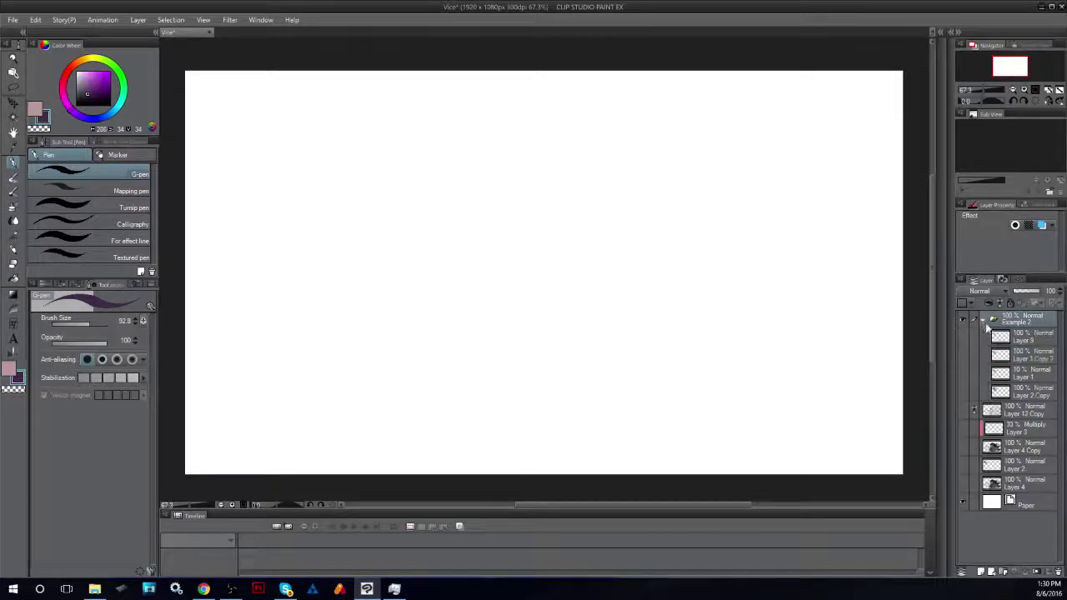
click(1015, 379)
click(1019, 343)
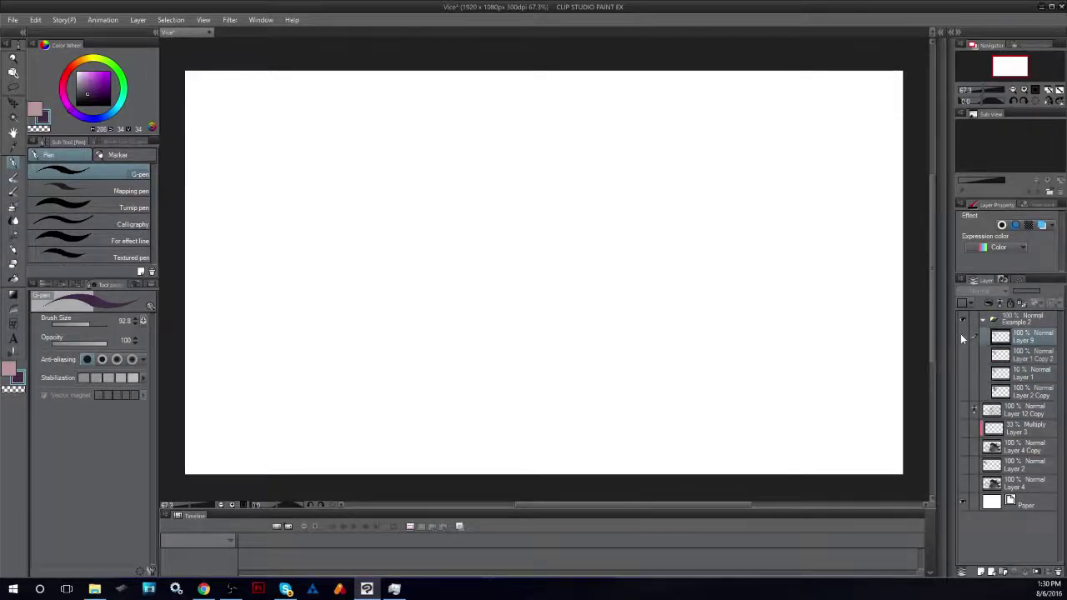
- Show the small character's line art and Layer 2 Copy colours, and hide the line art again to expose the flats
click(1000, 354)
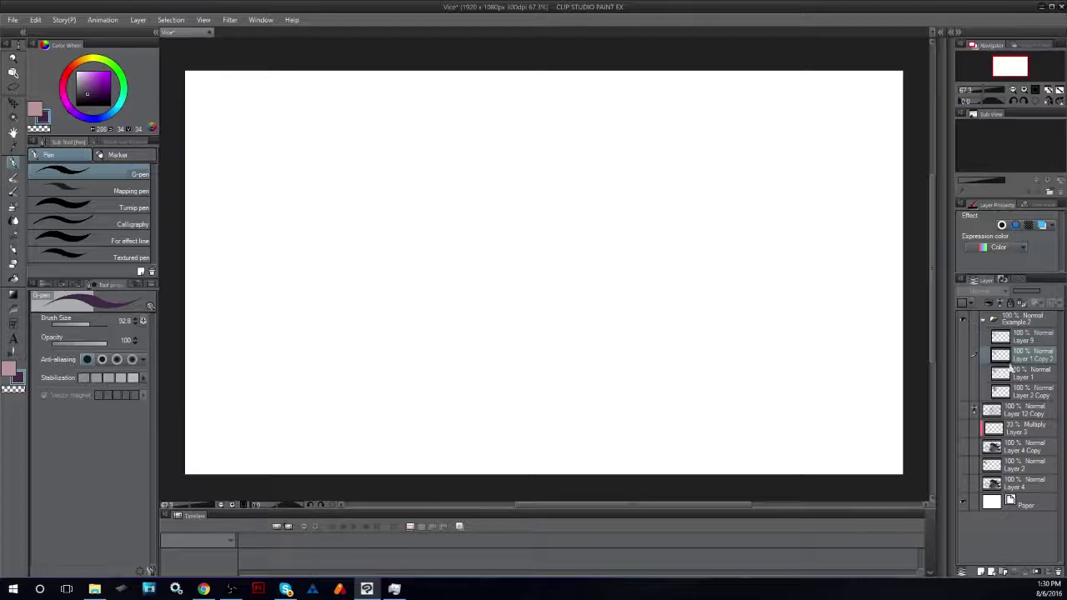
click(963, 351)
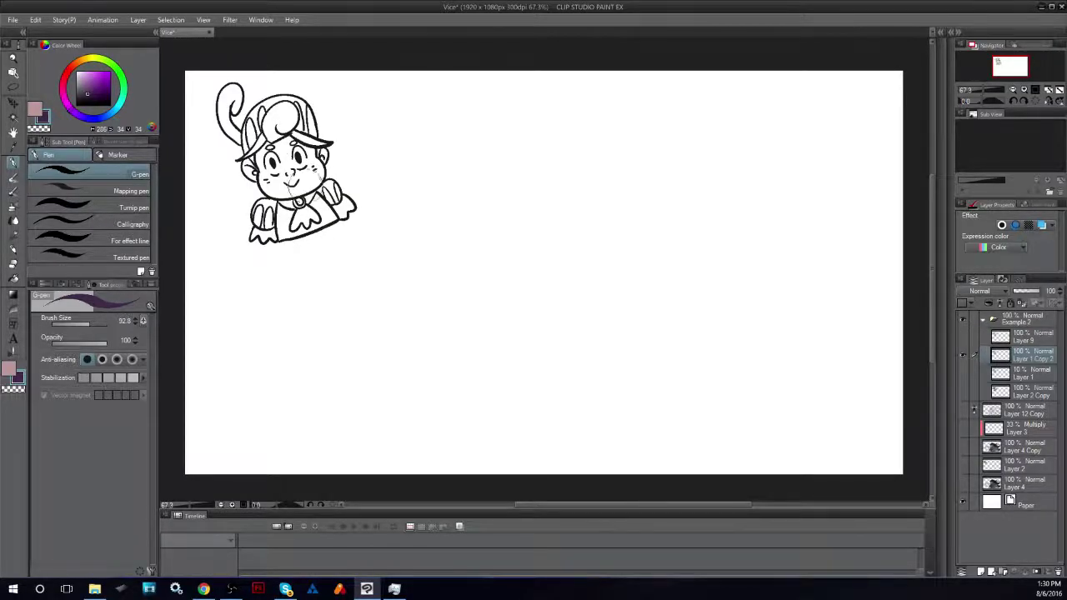
click(962, 390)
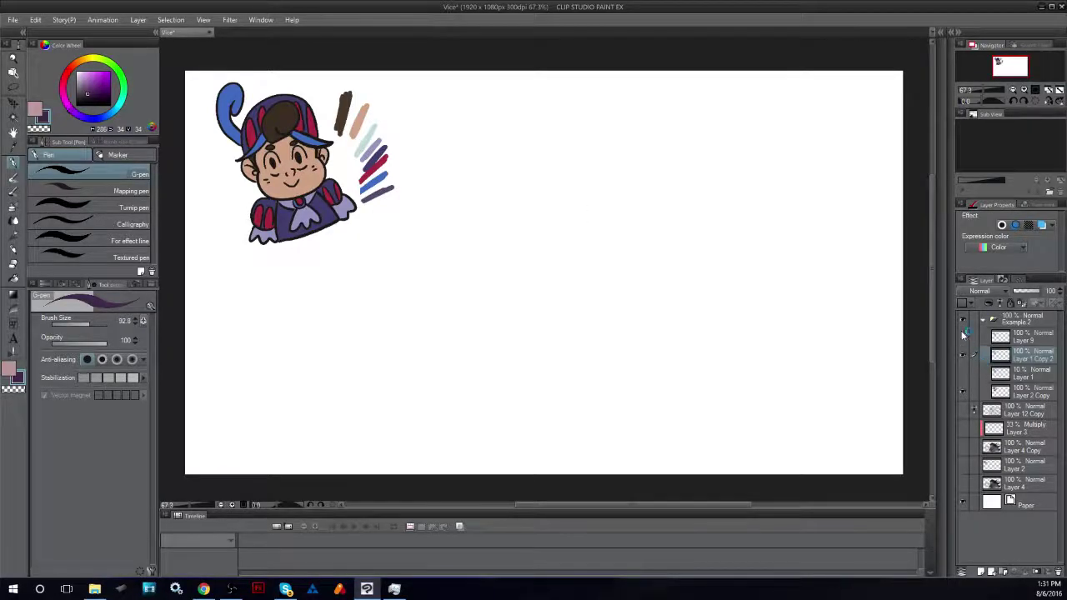
click(962, 356)
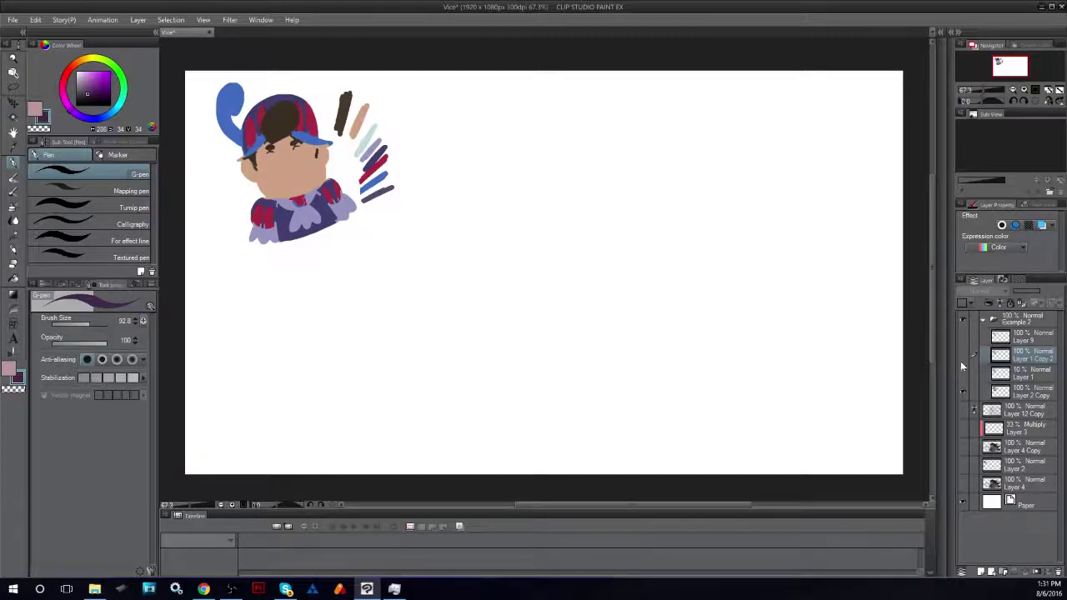
- Add a new layer in the Example 2 folder directly above Layer 2 Copy, and hide Layer 2 Copy
click(1004, 336)
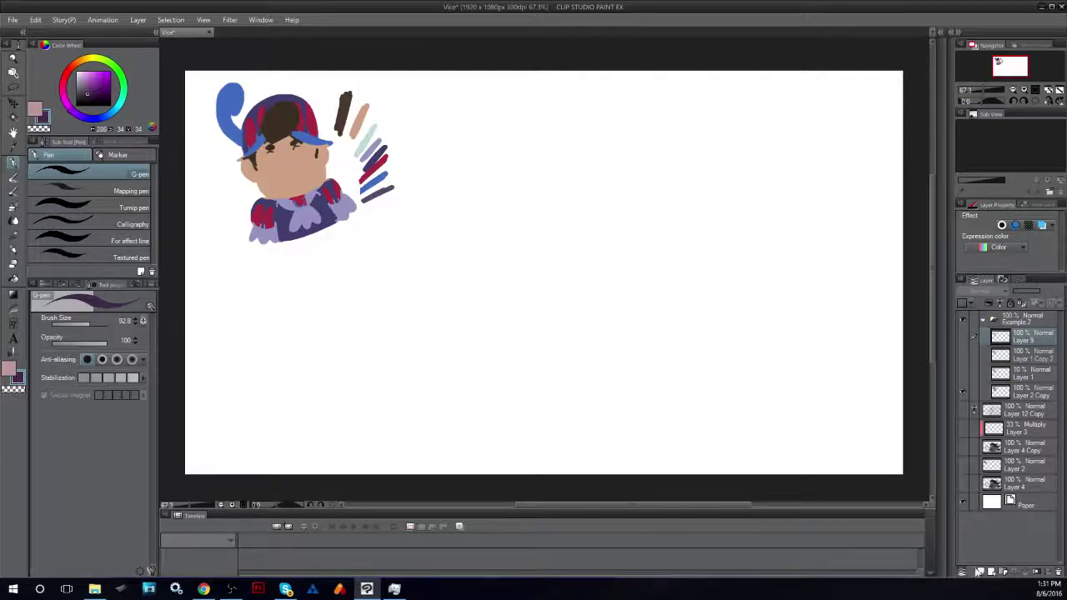
click(977, 571)
drag(1012, 336, 996, 401)
click(964, 410)
click(963, 410)
click(964, 410)
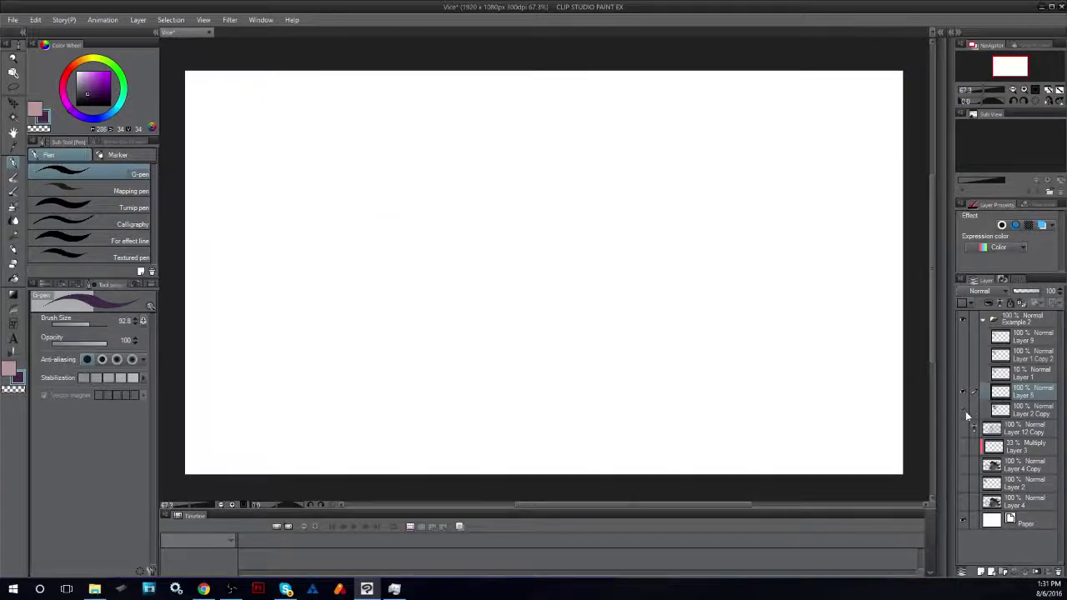
- Show Layer 2 Copy, clip Layer 5 to it, and sample the dark blue from the character's hat
click(965, 411)
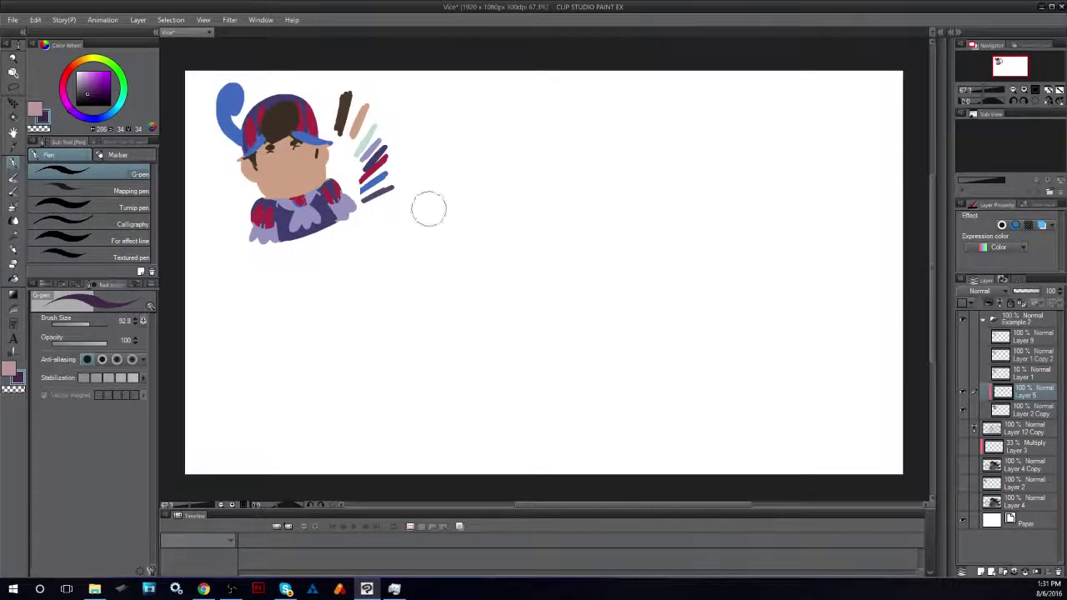
click(14, 145)
click(297, 99)
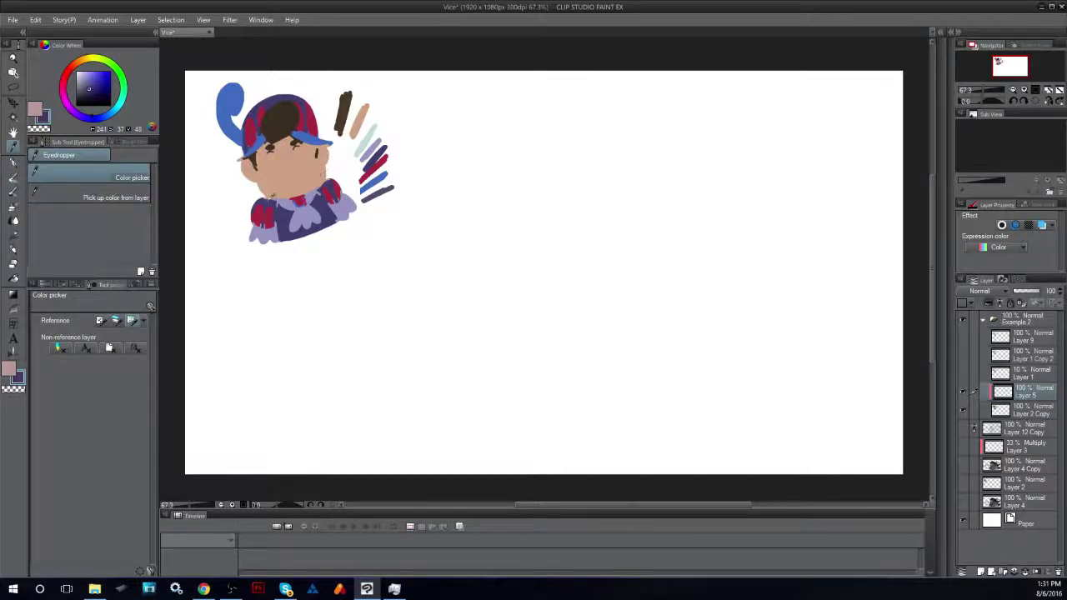
drag(983, 90, 1000, 63)
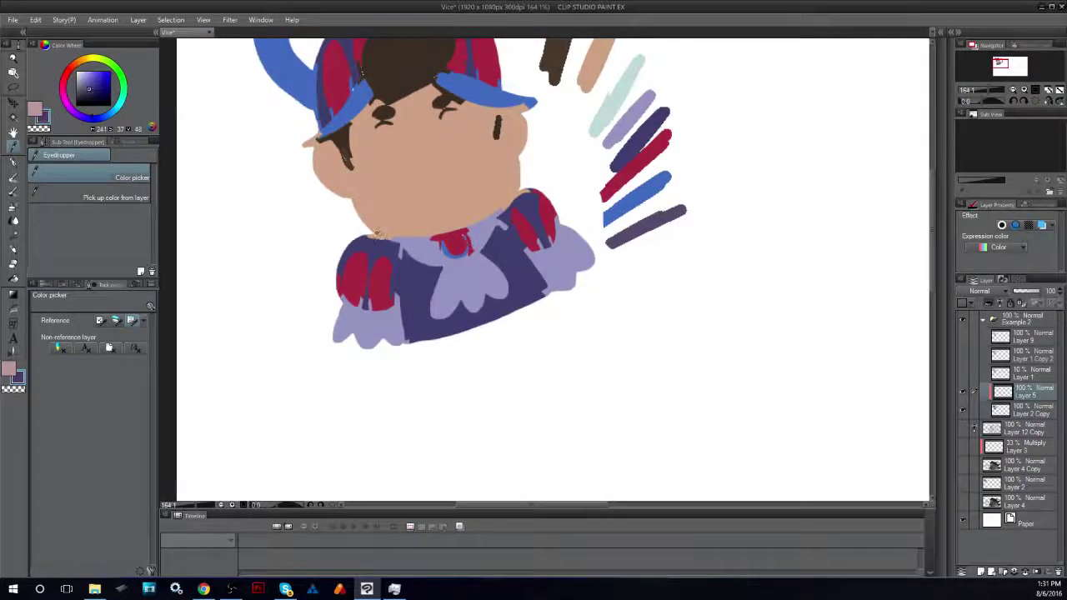
- Touch up the uneven flat-colour edges around the neck and hat on Layer 5, using the G-pen at size 17.2
click(14, 161)
drag(85, 324, 80, 325)
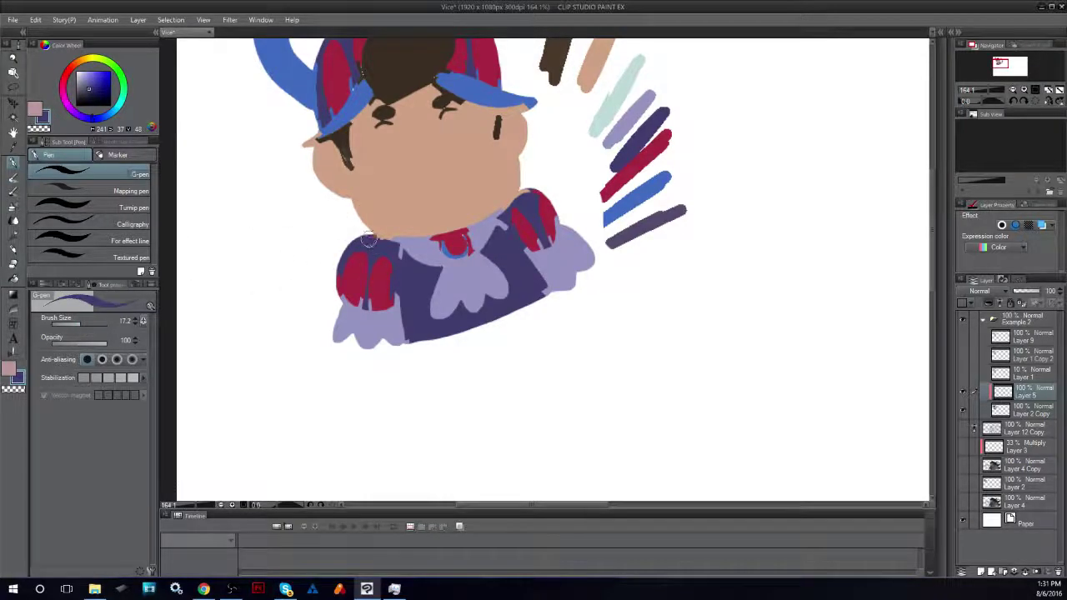
key(ctrl+z)
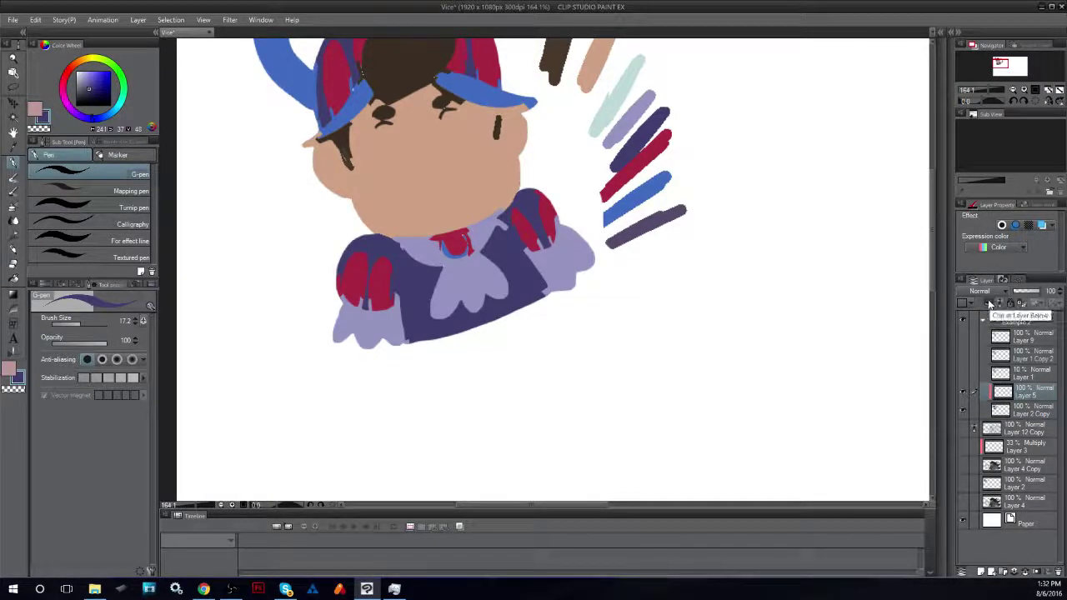
drag(929, 208, 931, 188)
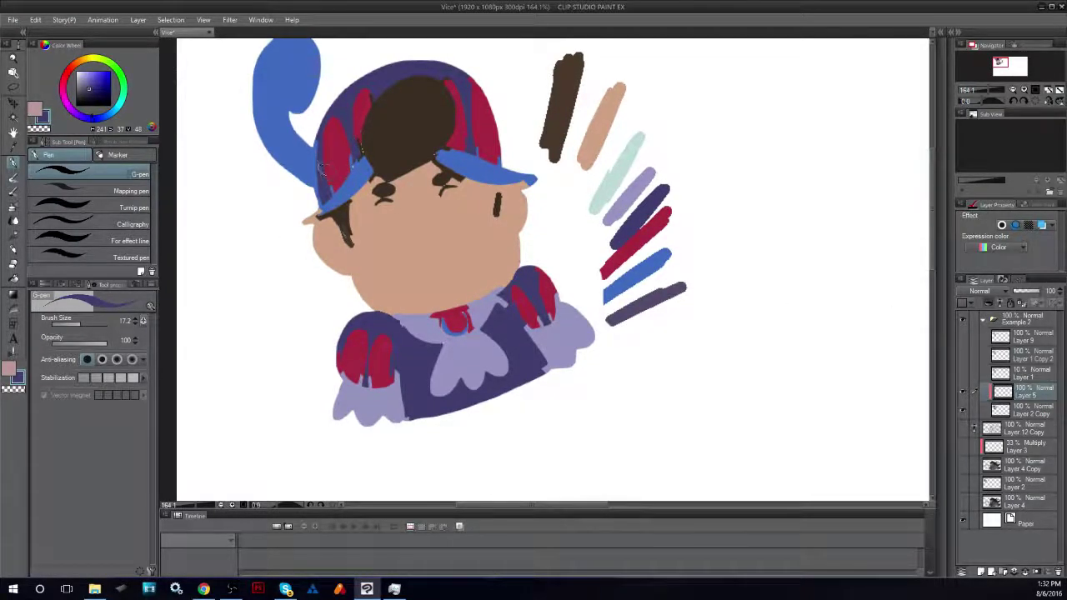
click(13, 147)
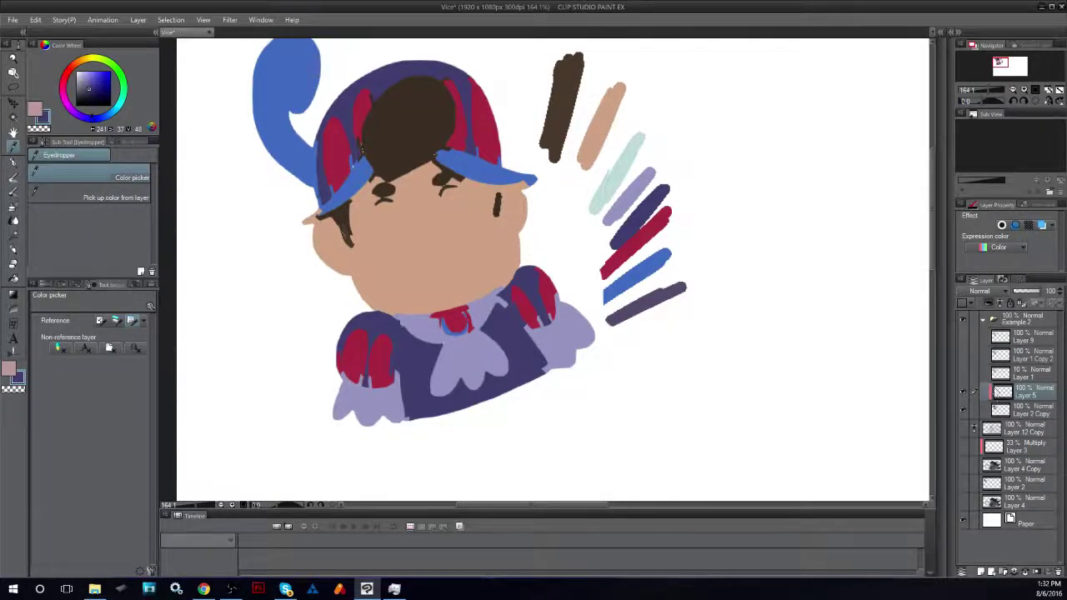
- Show the Layer 1 Copy 2 line art and lower its opacity to 20%
click(1017, 372)
click(1004, 362)
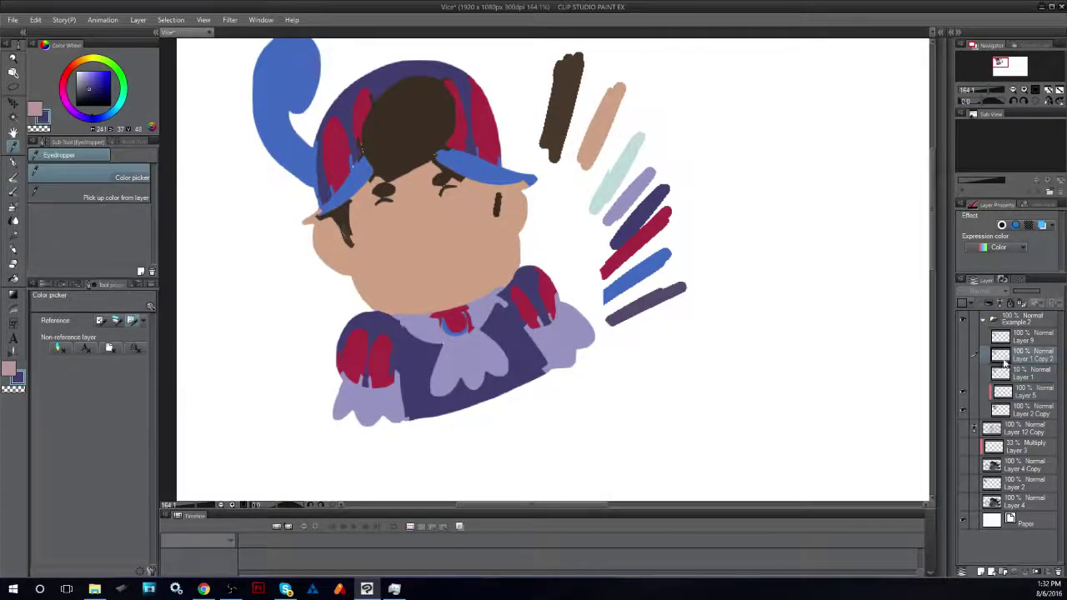
click(962, 357)
drag(1038, 294, 1017, 293)
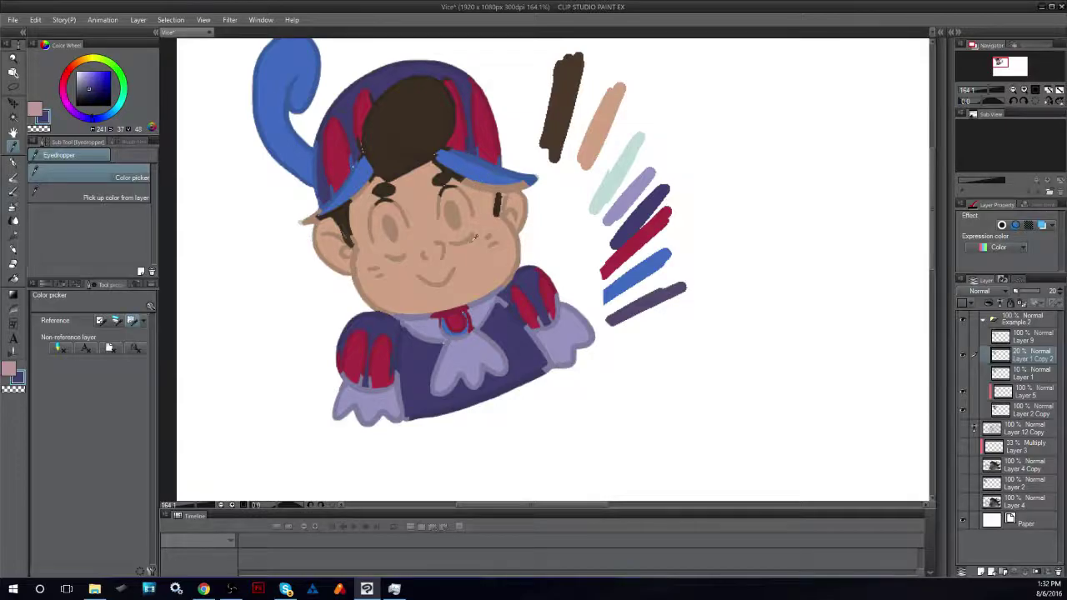
- Add a new layer directly above Layer 9 in the Example 2 folder
click(1023, 392)
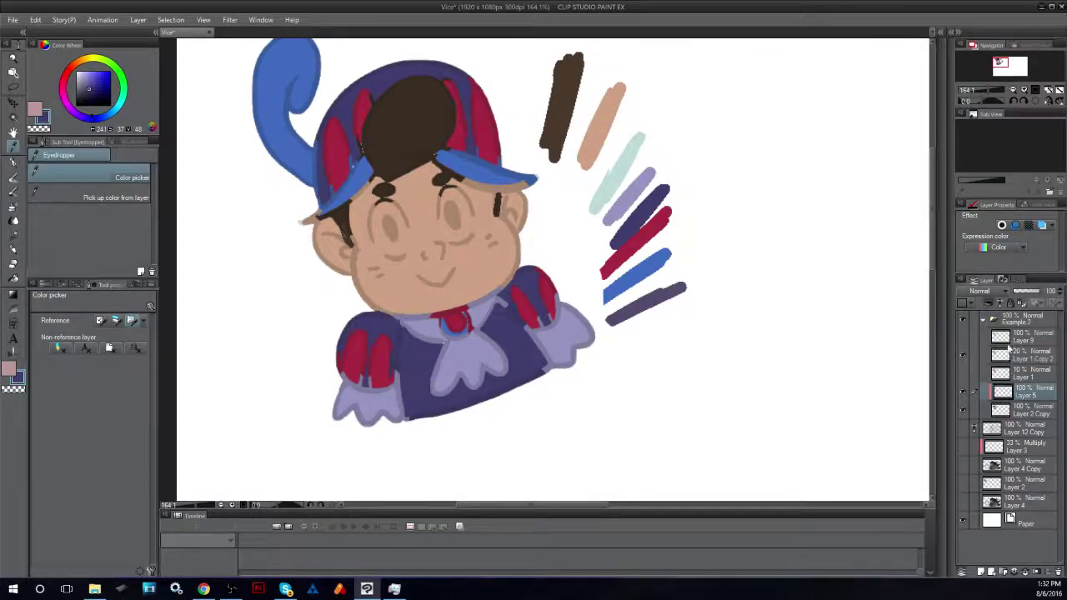
click(1008, 357)
click(1008, 338)
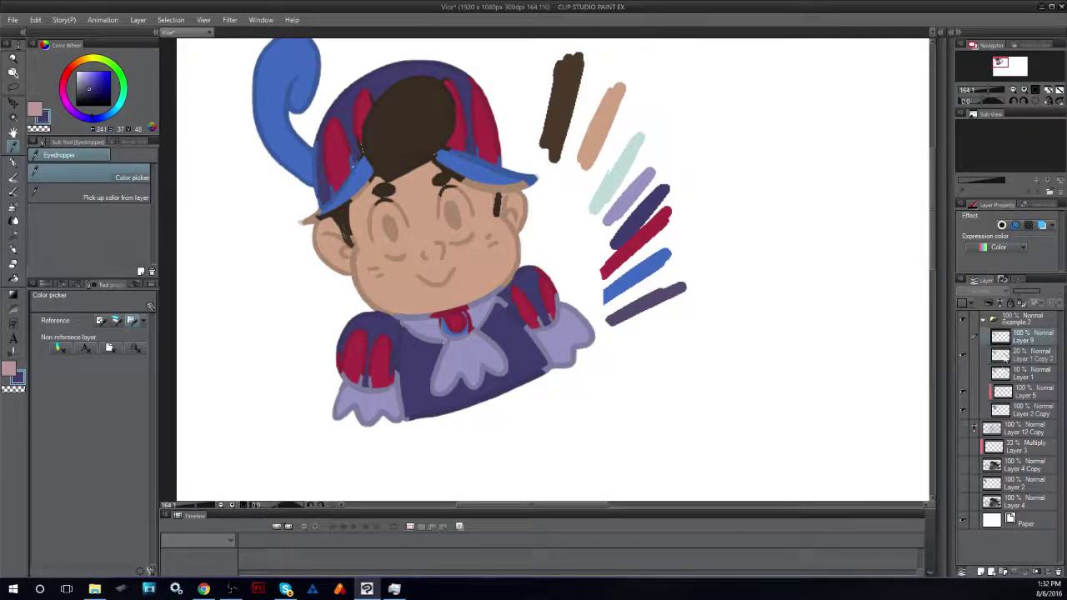
click(981, 572)
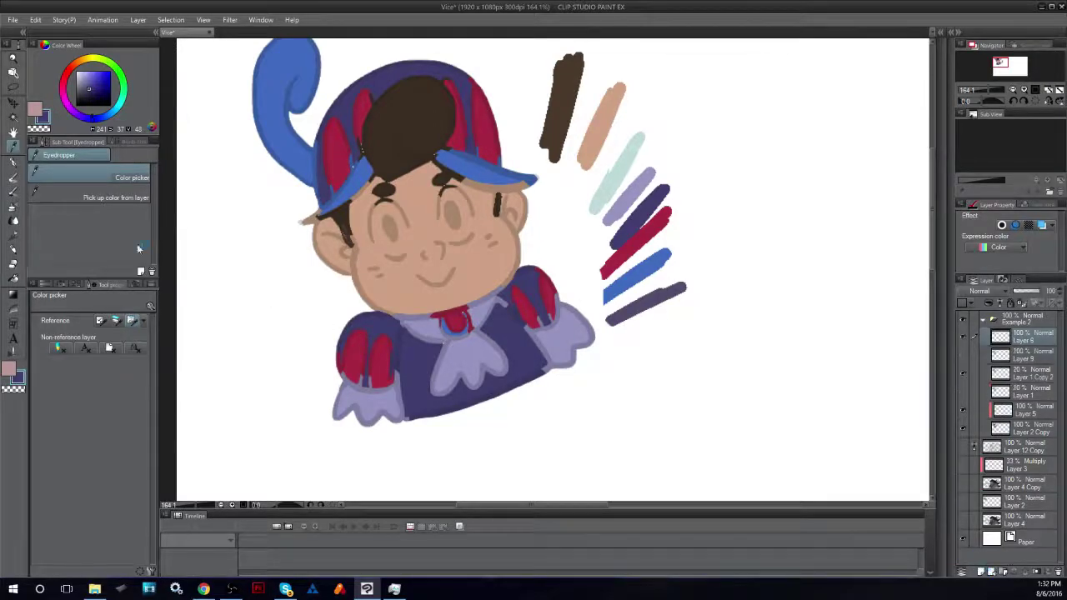
- Sample the skin tone and paint over the line art above both eyes on Layer 6 with the G-pen
click(21, 163)
click(420, 200)
key(ctrl+z)
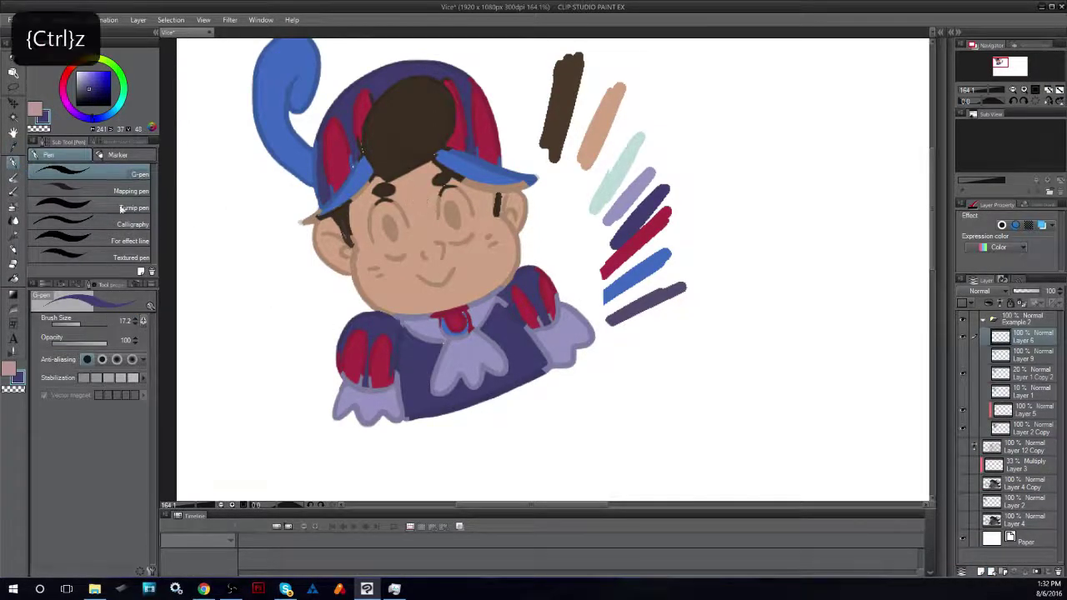
click(14, 147)
click(417, 205)
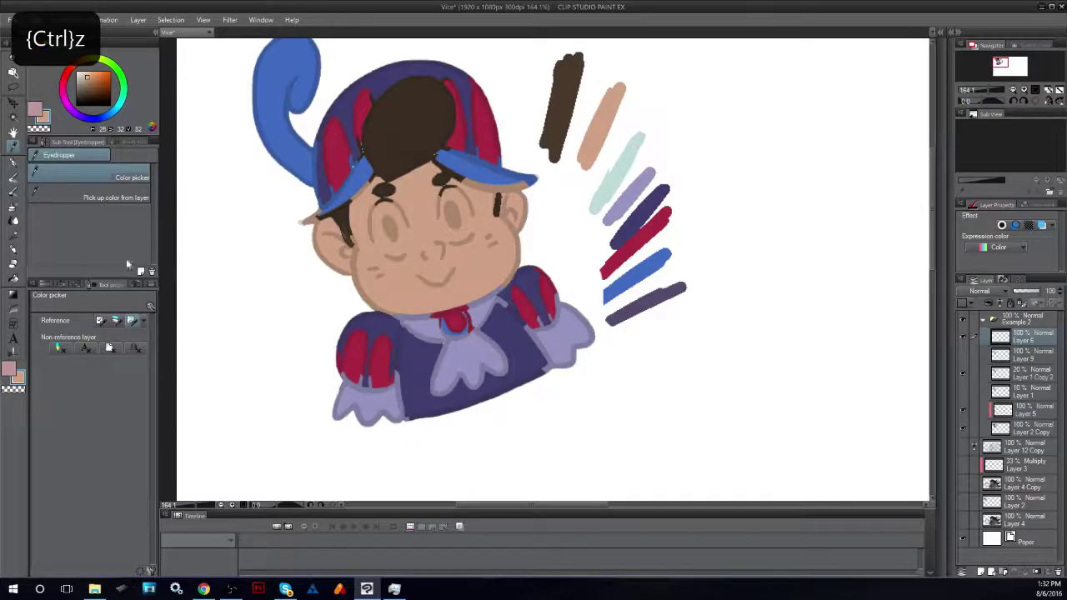
click(13, 163)
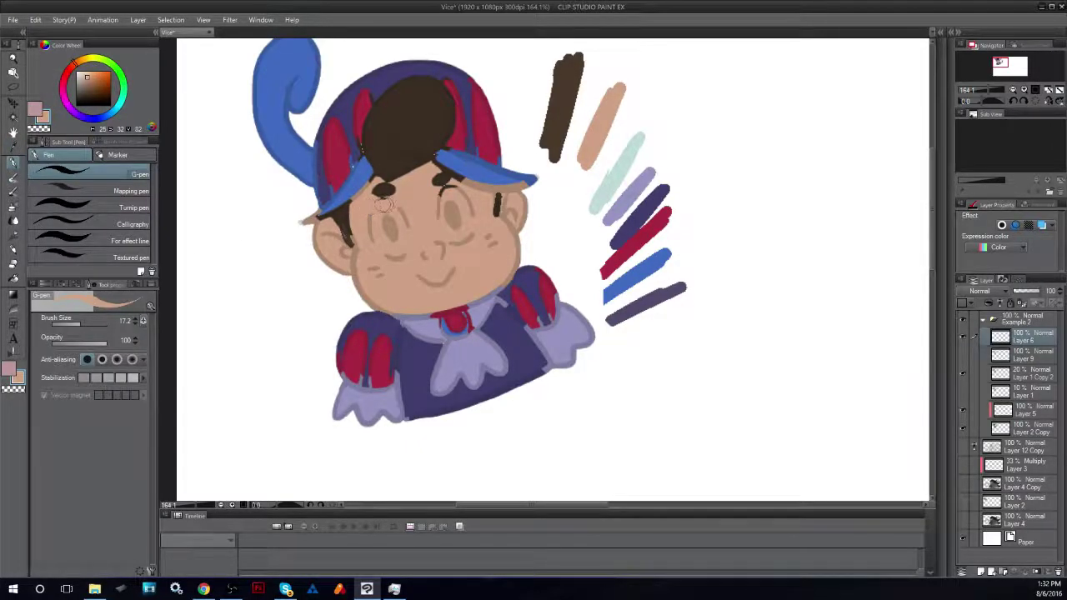
mouse_move(377, 200)
mouse_down()
mouse_move(454, 197)
mouse_move(450, 188)
mouse_up()
- Duplicate the Layer 1 Copy 2 line art, move the copy above Layer 6, and set its opacity to 12%
click(1016, 375)
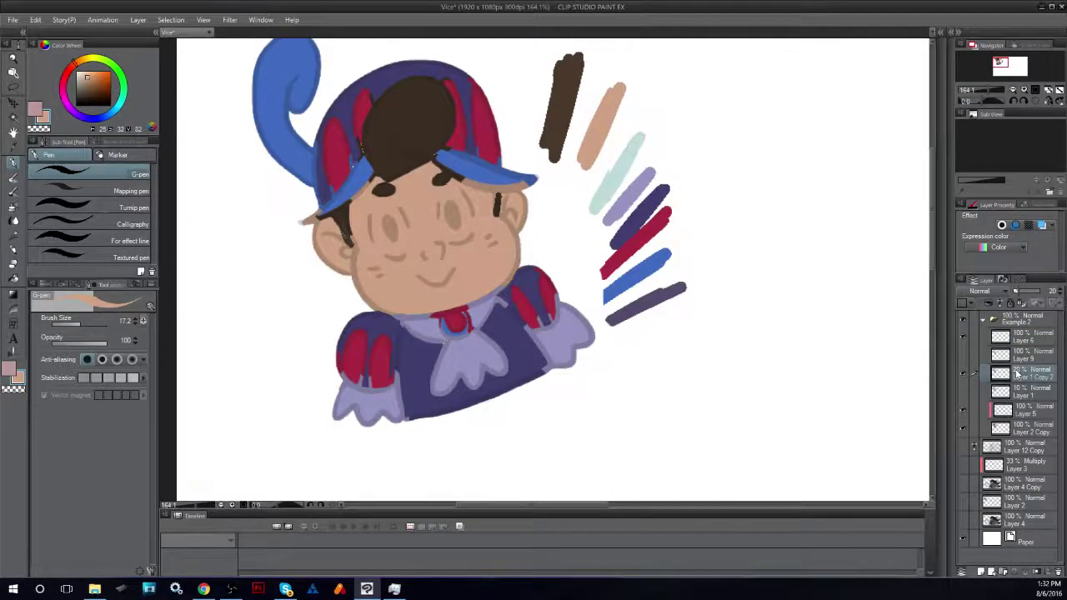
key(ctrl+c)
key(ctrl+v)
drag(1022, 376, 1018, 341)
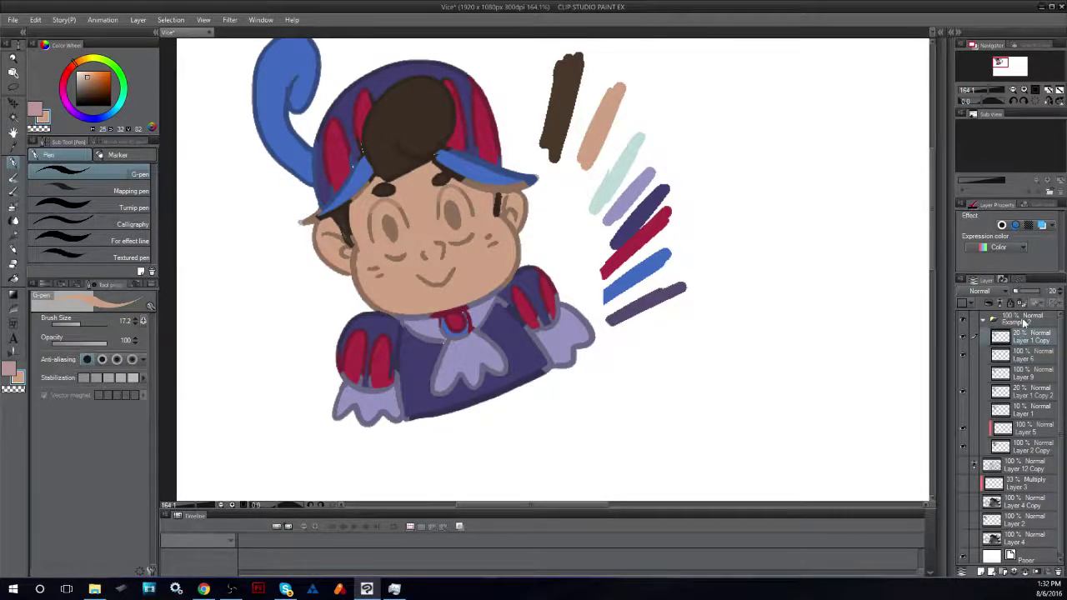
drag(1022, 293, 1016, 291)
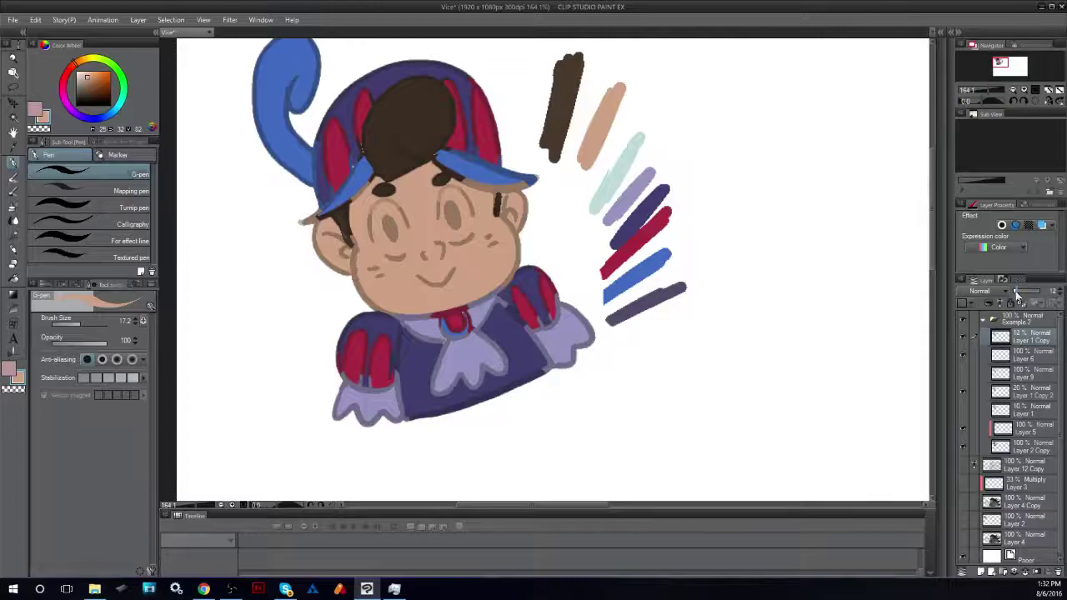
click(1016, 358)
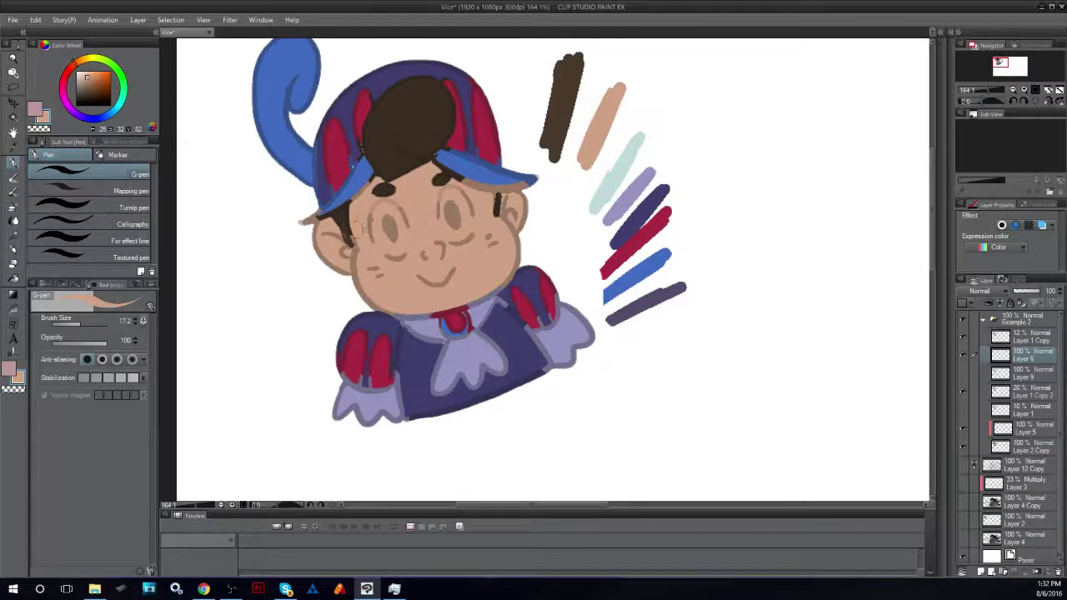
click(1008, 394)
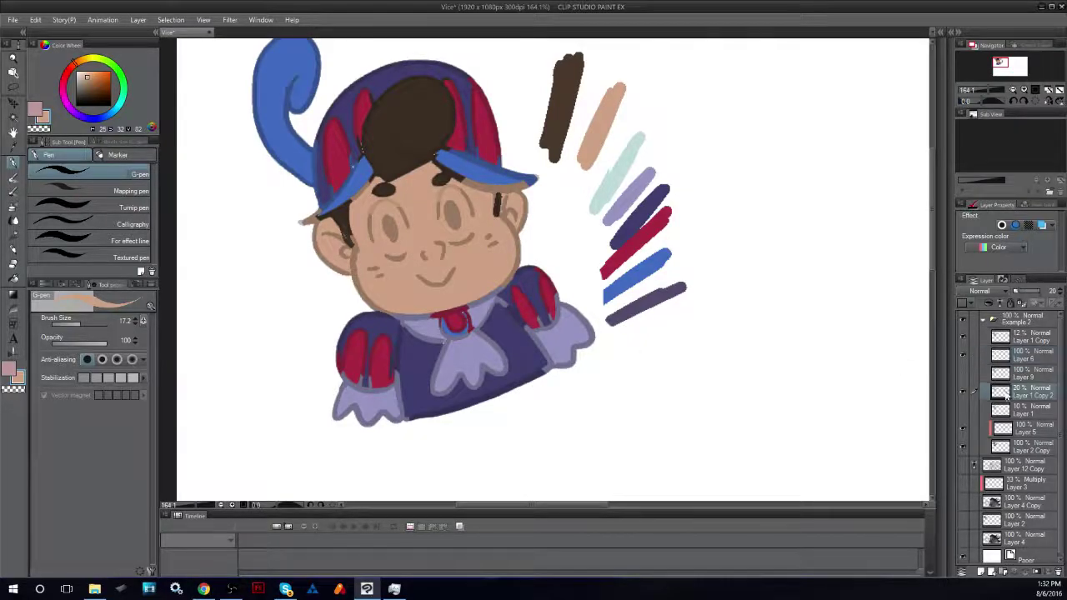
click(1005, 354)
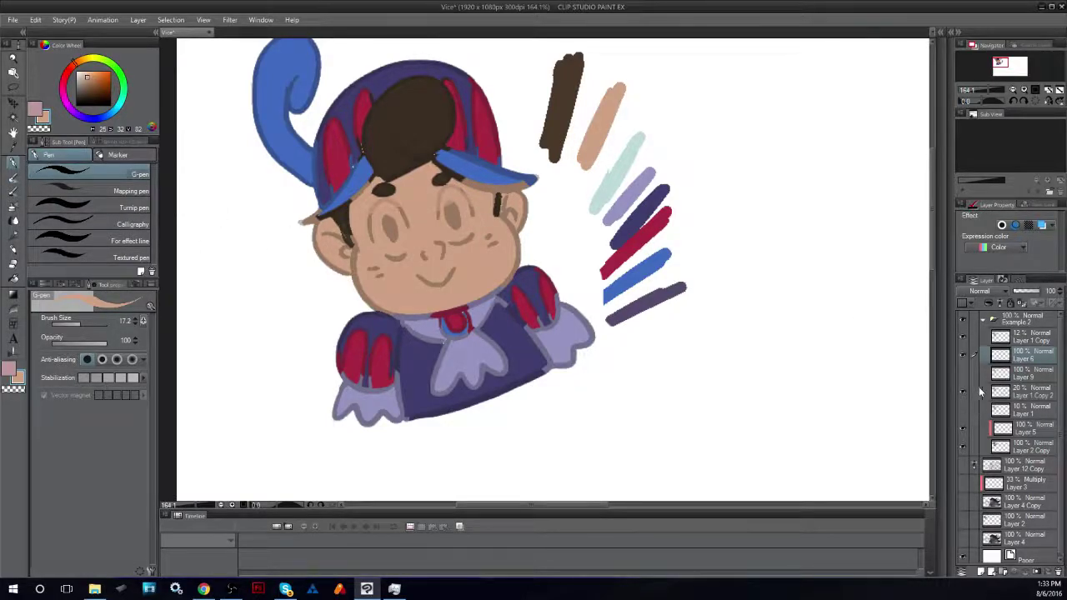
- Undo the line-art copy, the opacity change and the added Layers 5 and 6
key(ctrl+z)
click(994, 405)
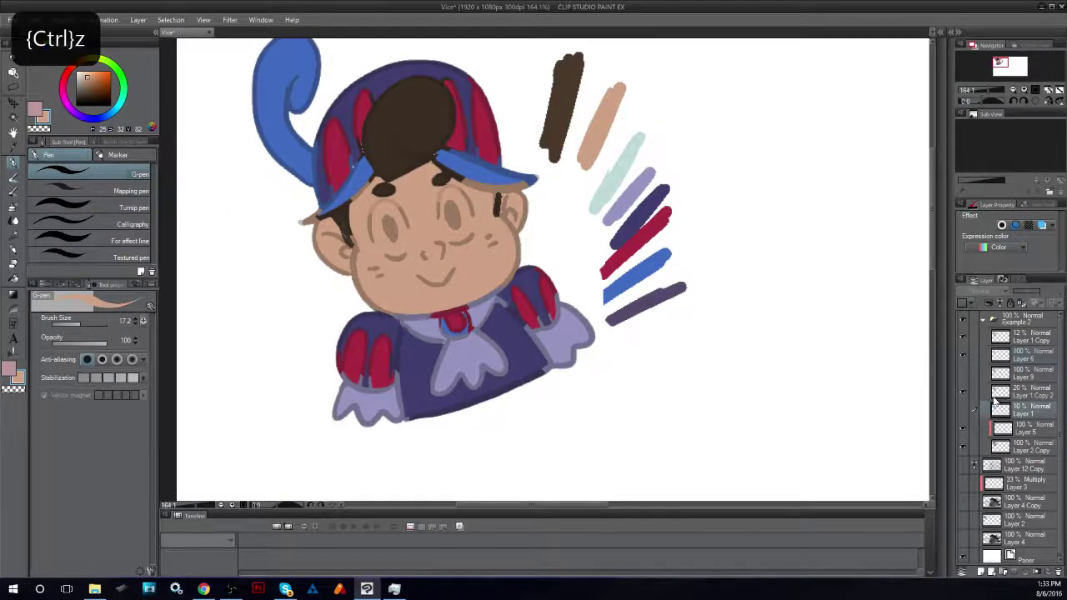
key(ctrl+z)
key(ctrl+z)
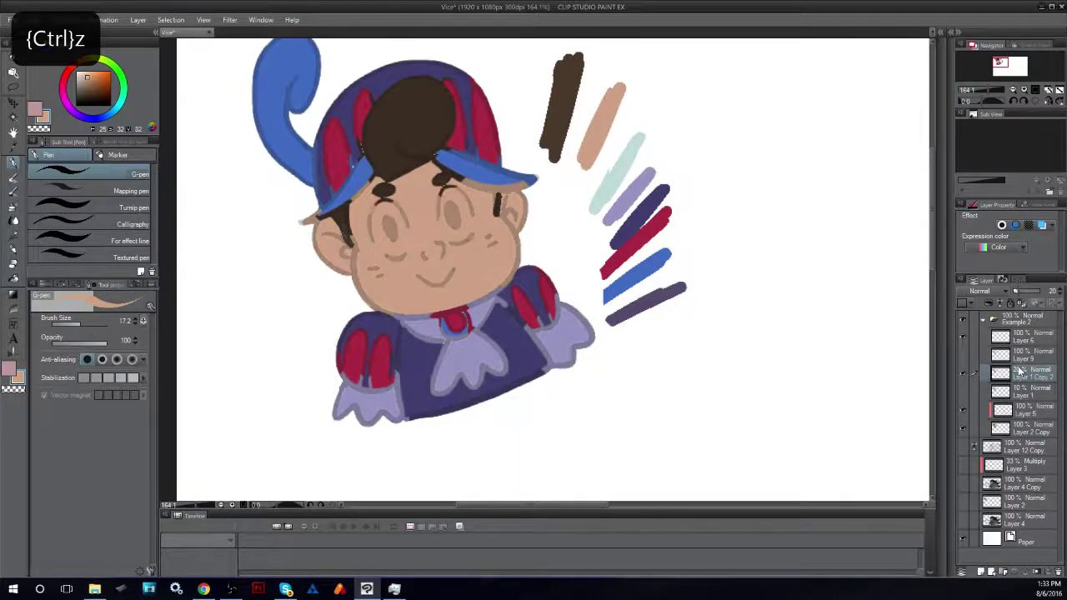
key(ctrl+z)
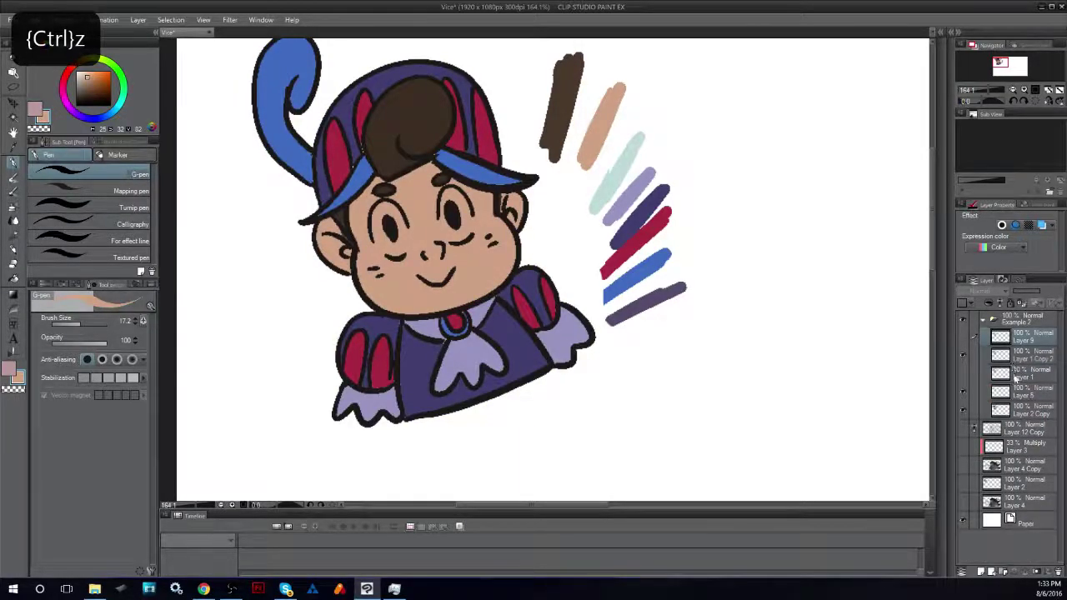
key(ctrl+z)
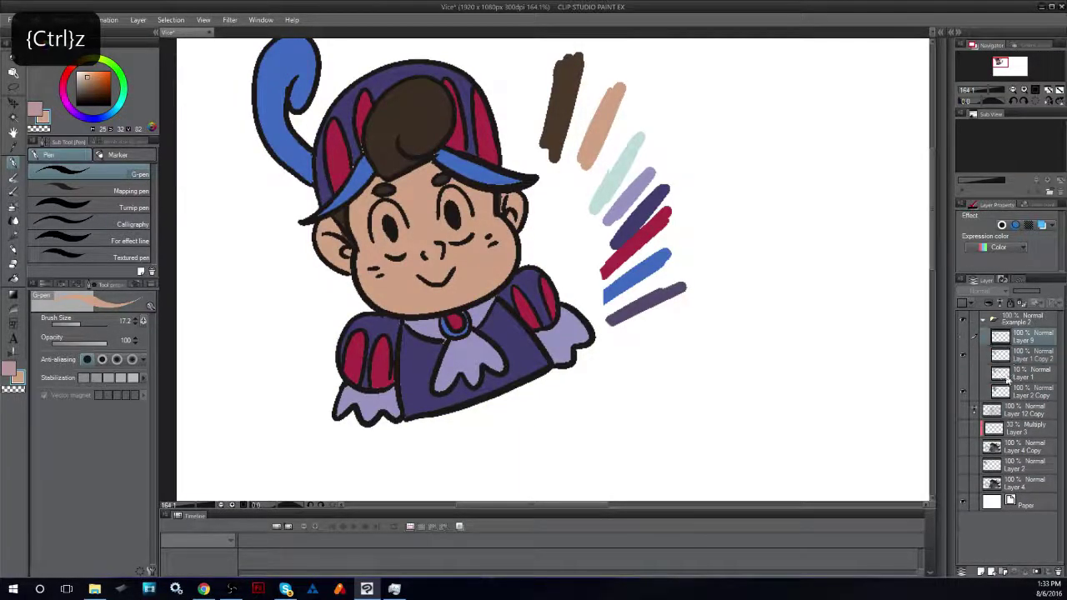
- Show Layer 9 and Layer 1, and hide the Layer 1 Copy 2 line art
click(964, 338)
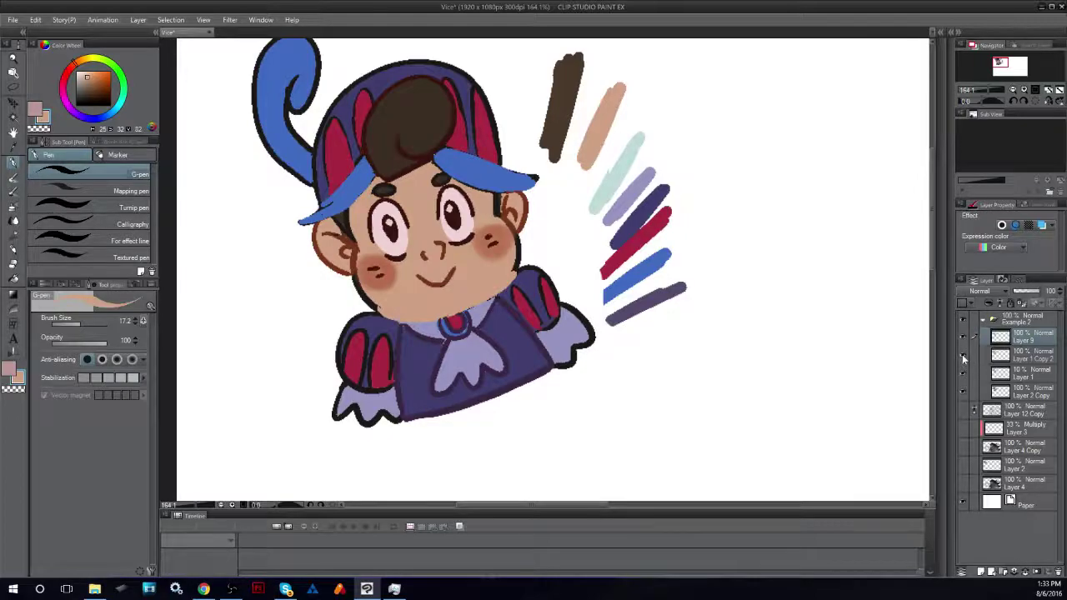
click(963, 357)
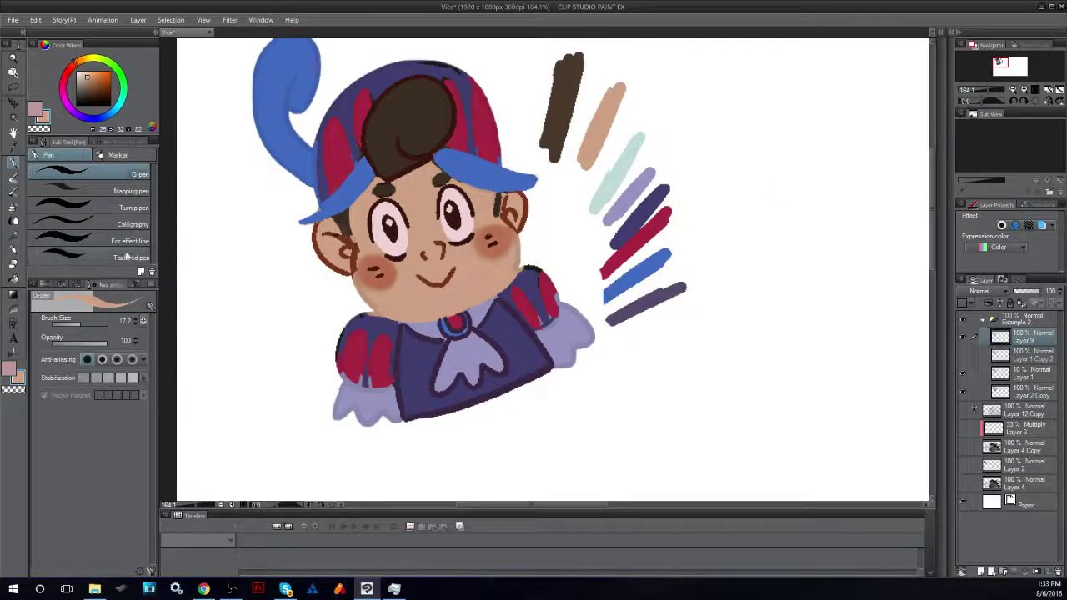
- Add a new layer above Layer 9 and sample the hat's dark blue for the G-pen
click(17, 147)
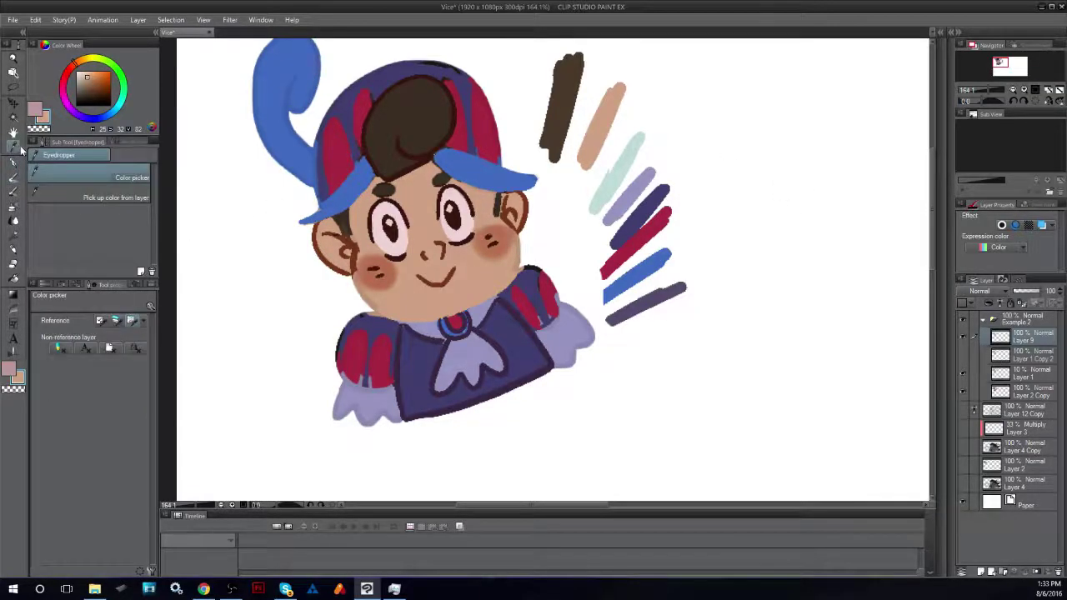
click(980, 572)
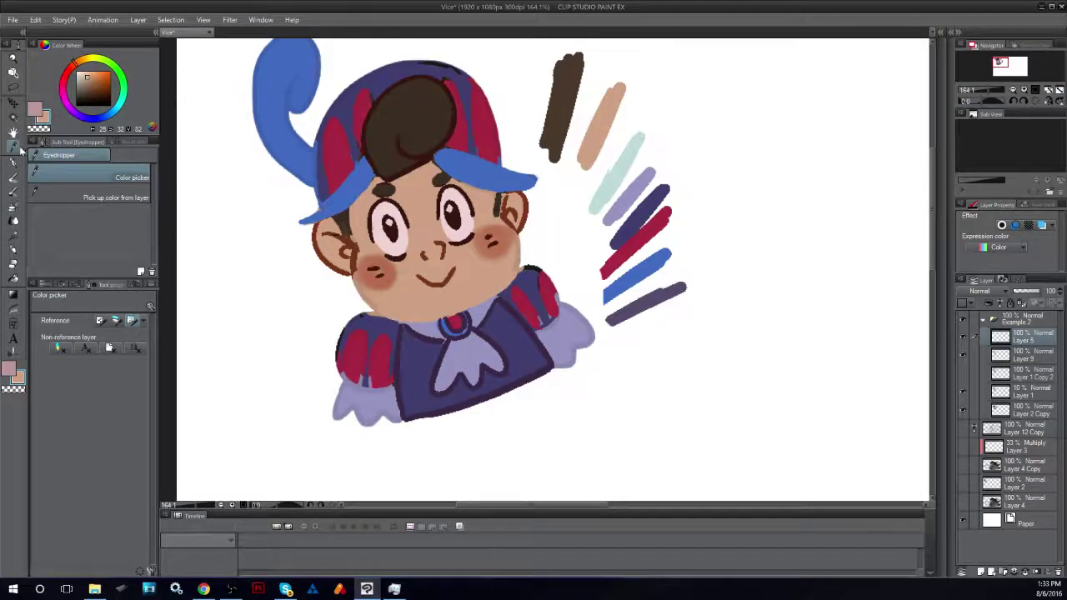
click(411, 69)
click(14, 162)
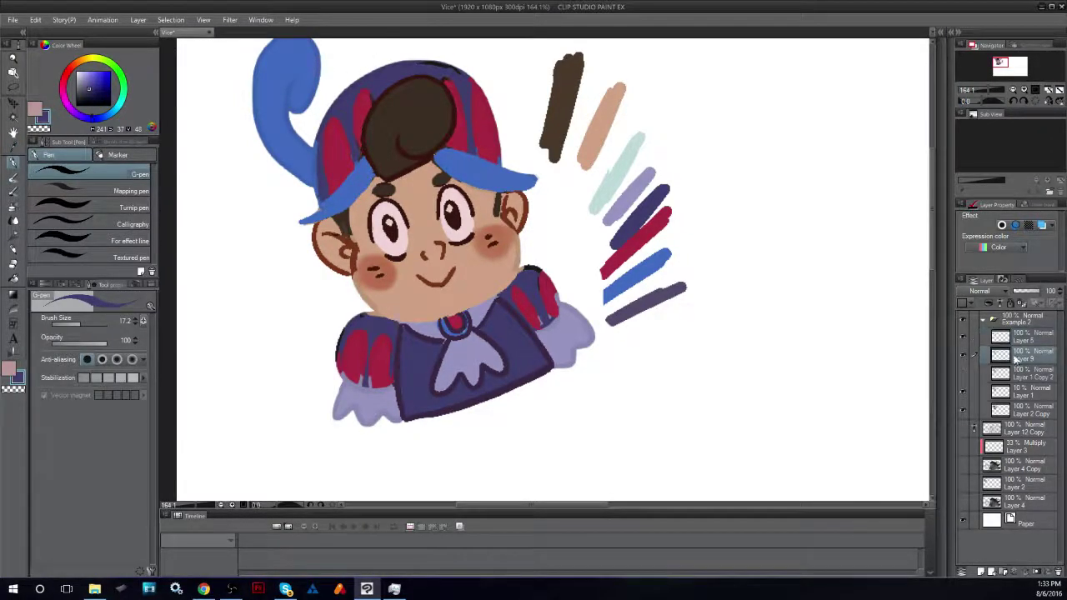
click(964, 357)
click(964, 359)
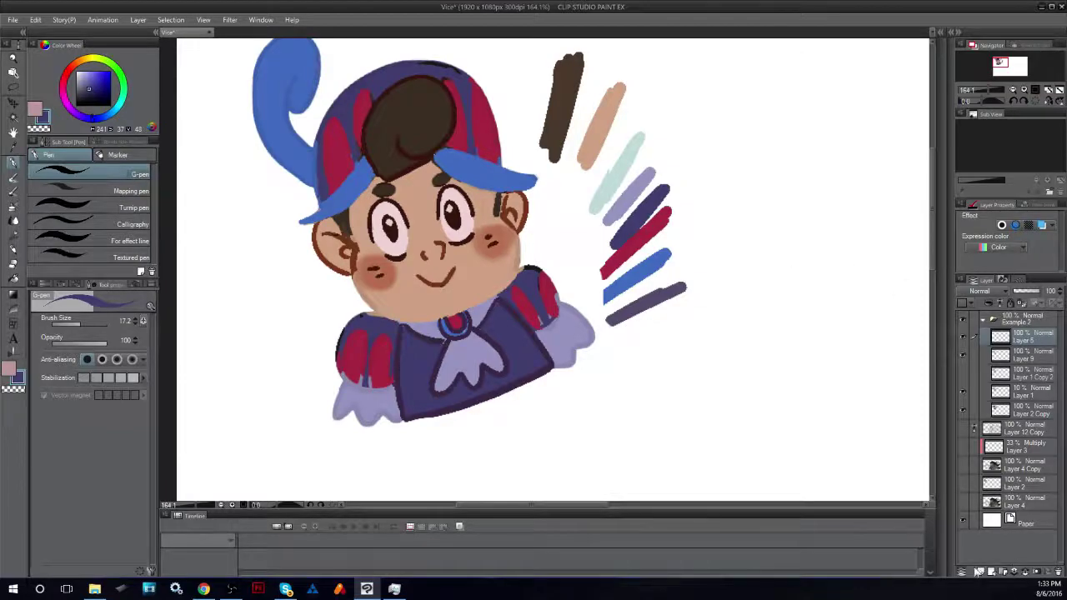
- Add another layer clipped to the layer below and move it between Layer 5 and Layer 9
click(979, 572)
click(990, 305)
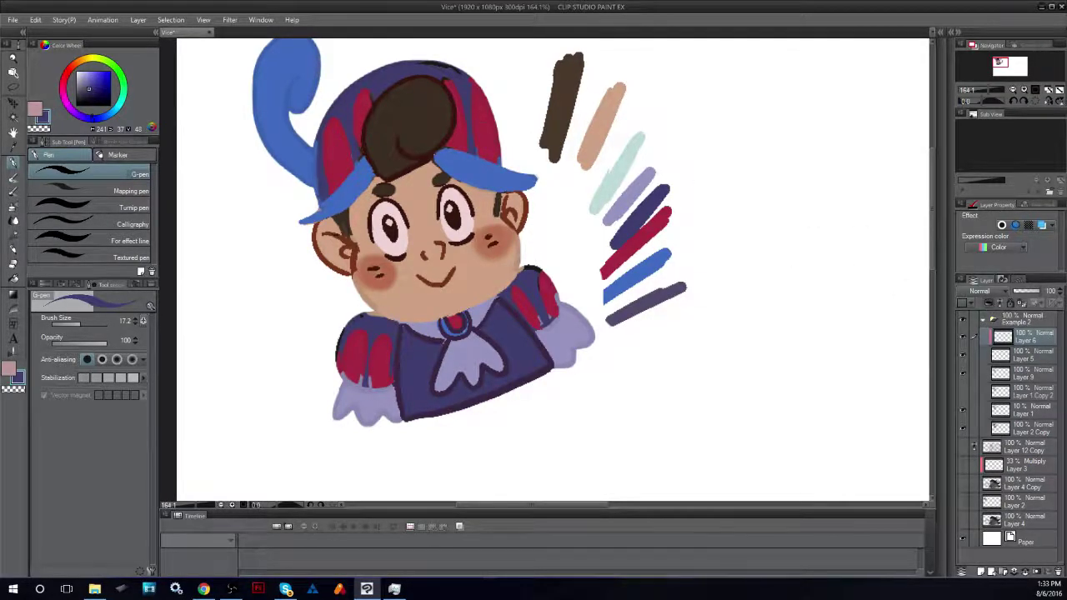
drag(1013, 350, 1009, 368)
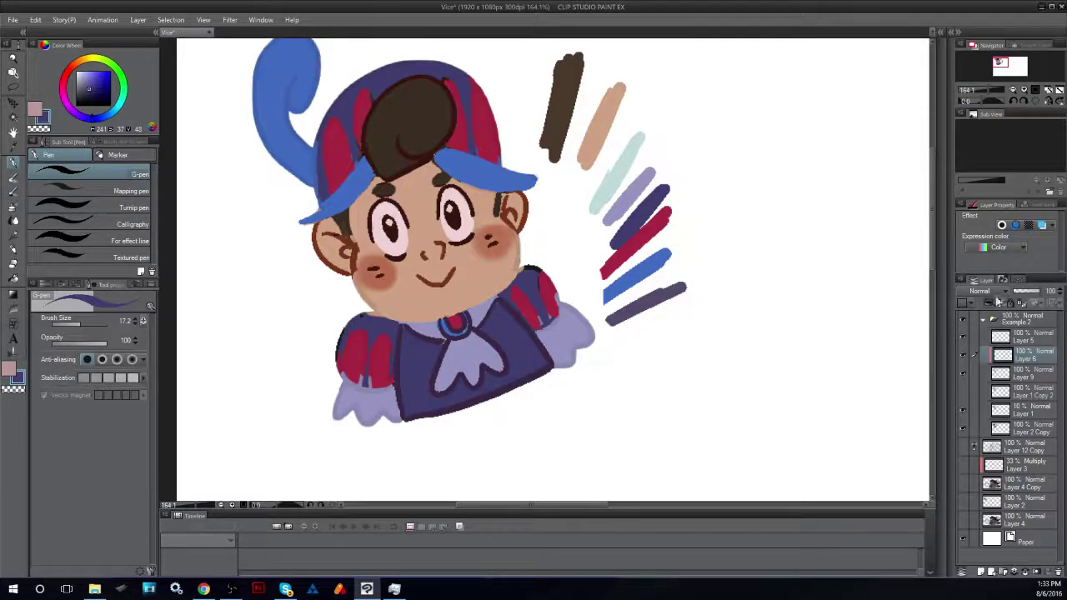
- Toggle Layers 5, 6 and 9 to compare them, leaving Layer 9 visible and Layers 5 and 6 hidden
click(965, 373)
click(964, 374)
click(998, 374)
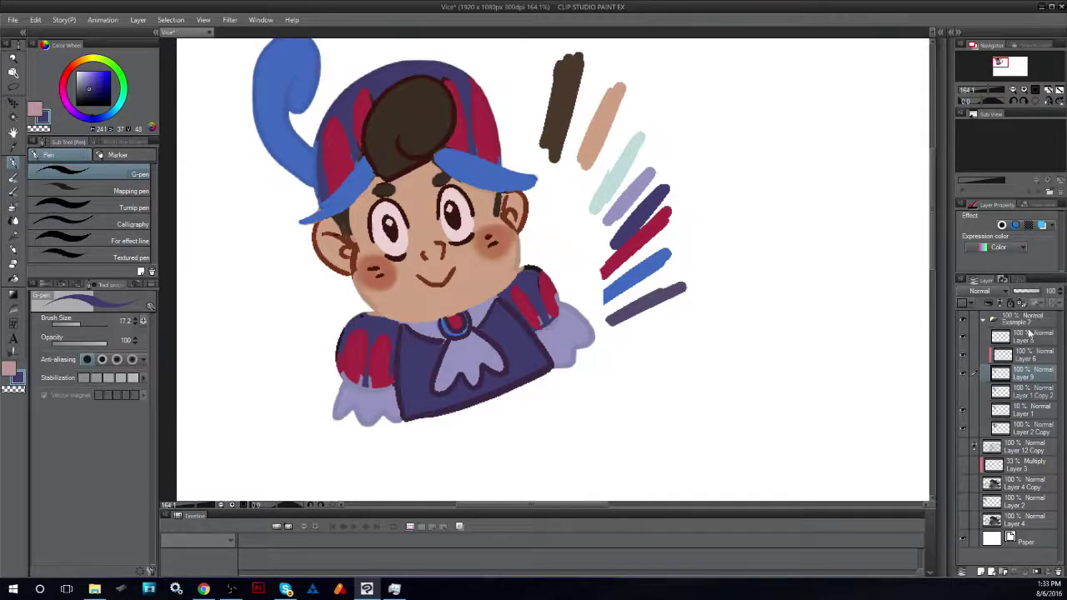
click(964, 339)
click(964, 353)
click(964, 339)
click(964, 373)
click(962, 359)
click(962, 340)
click(964, 373)
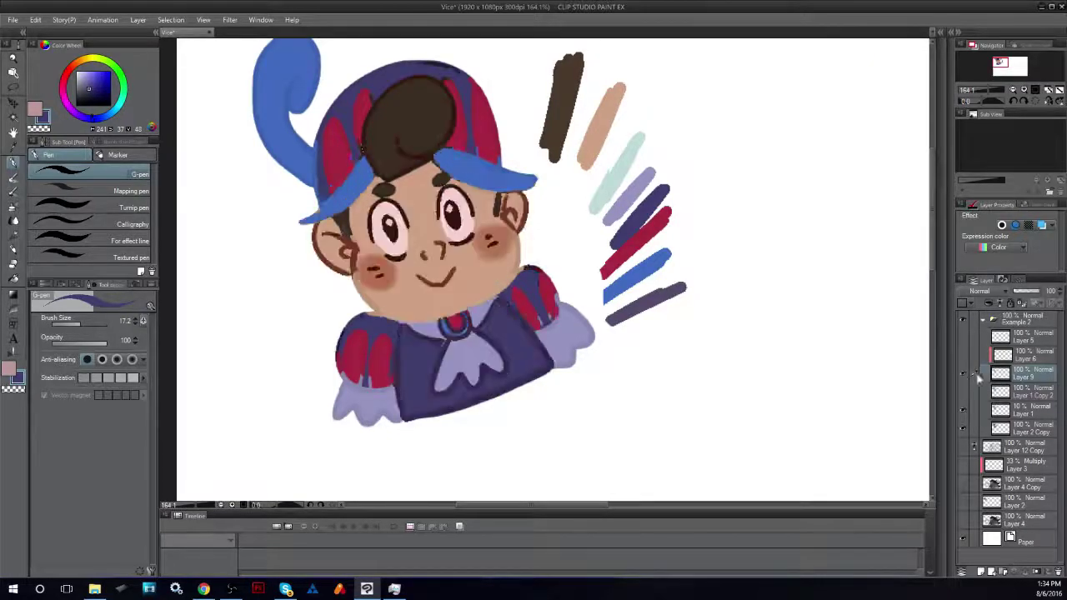
- Try a duplicate of Layer 9 at the top of the Example 2 folder, remove it, and leave Layer 9 hidden
key(ctrl+c)
key(ctrl+v)
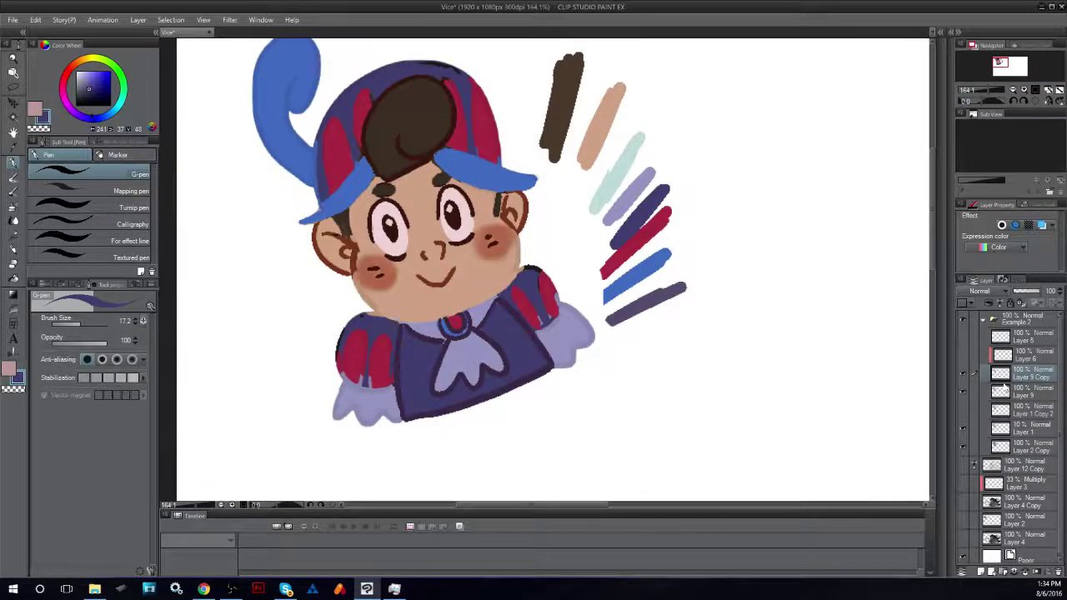
drag(1005, 375, 1020, 335)
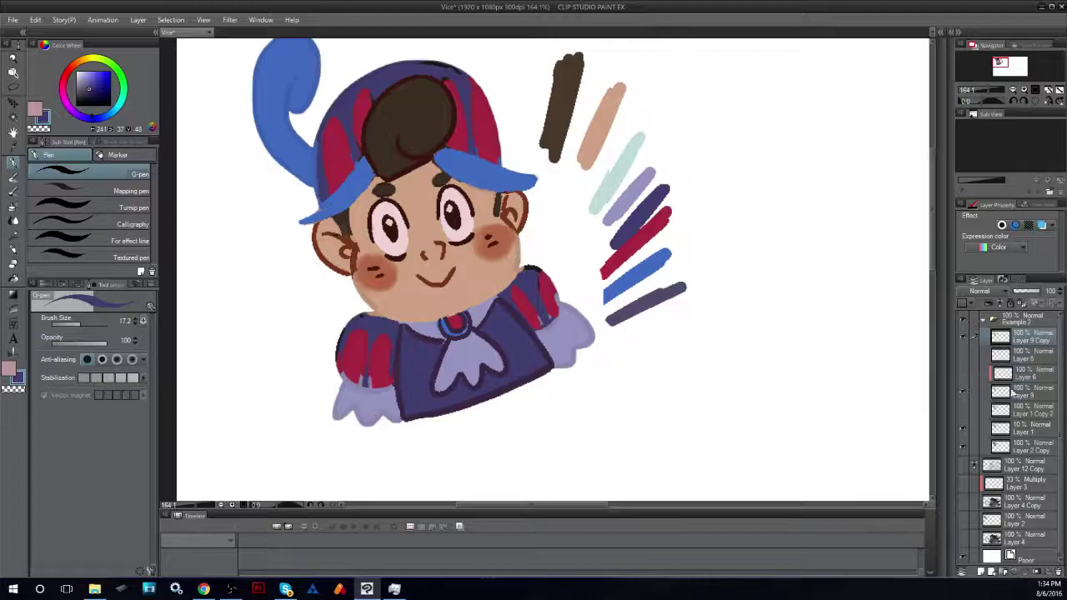
click(1003, 397)
click(963, 391)
click(1015, 341)
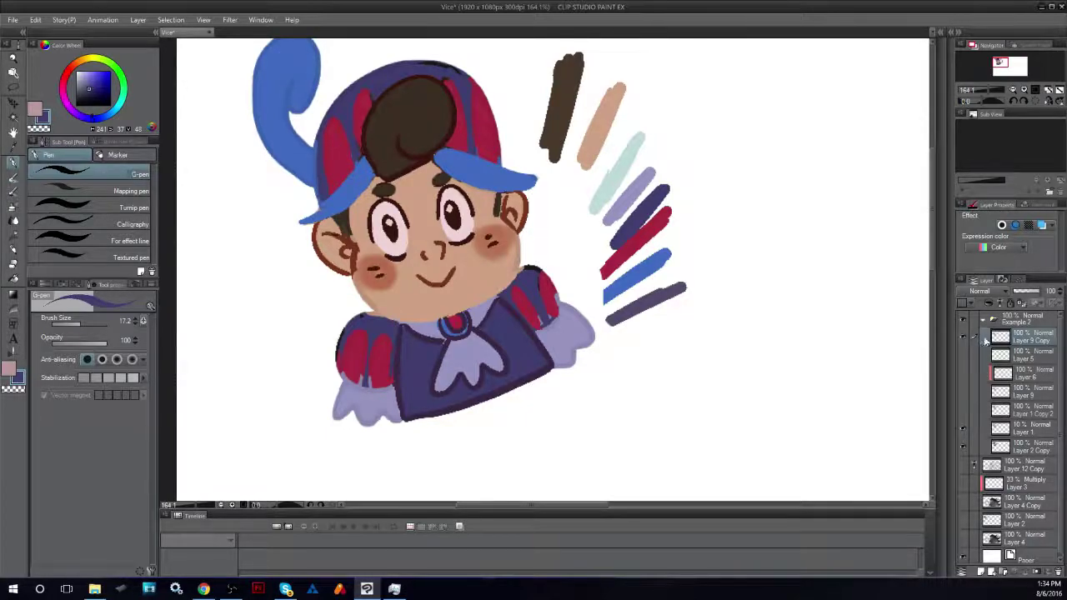
drag(1018, 339, 1024, 379)
key(ctrl+e)
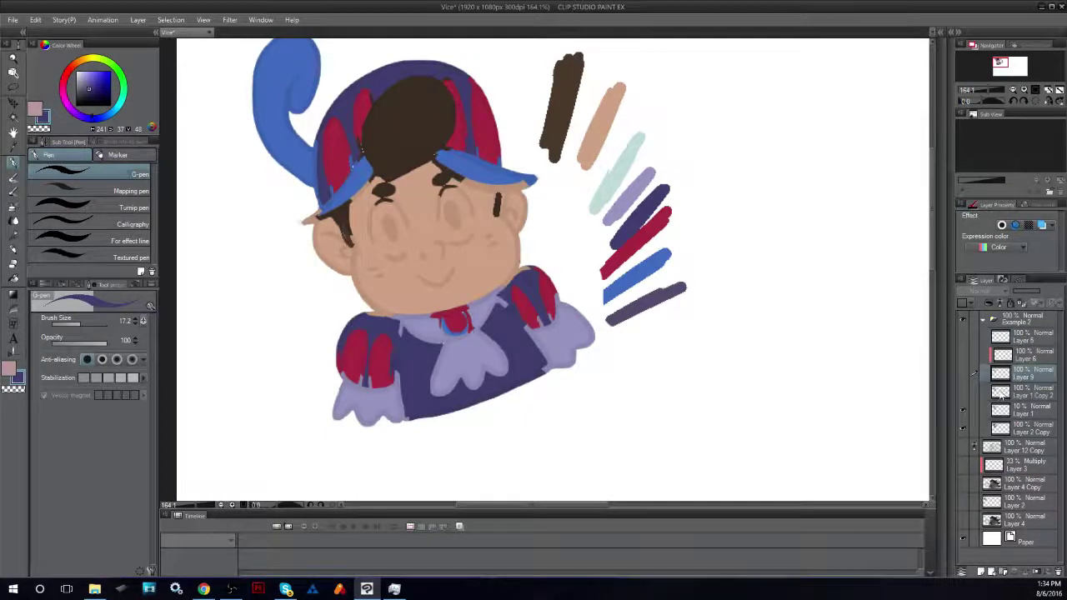
- Duplicate the Layer 1 Copy 2 line art to the top of the Example 2 folder, keeping the original hidden
click(1001, 393)
click(963, 398)
click(962, 400)
click(962, 400)
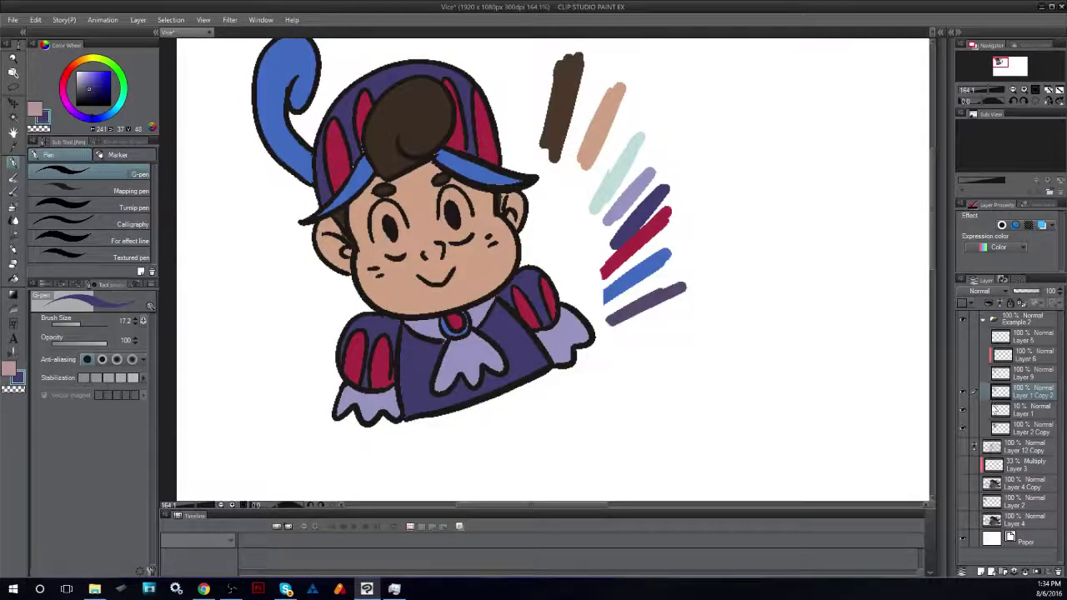
key(ctrl+v)
drag(1008, 399, 1018, 328)
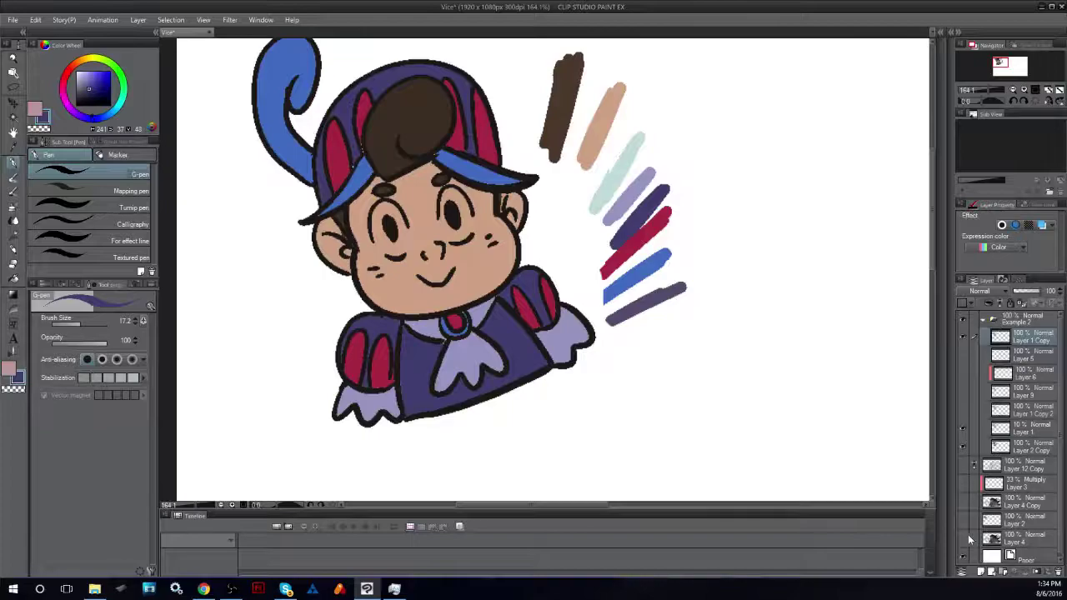
- Erase the black outlines around the hat, its brim and the jaw on Layer 1 Copy with the Hard eraser
click(13, 263)
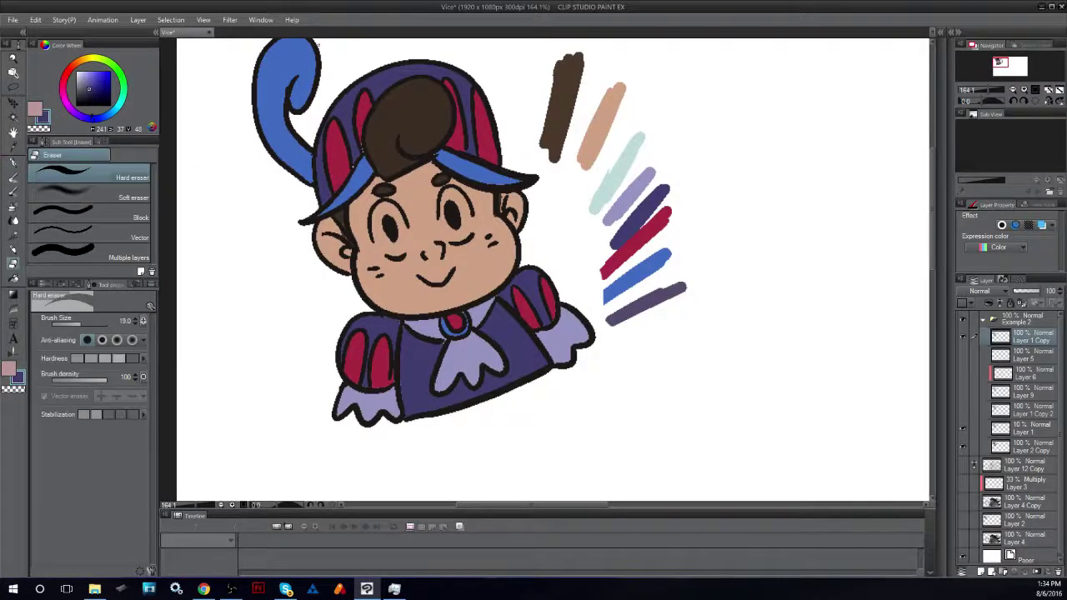
scroll(933, 171, up, 3)
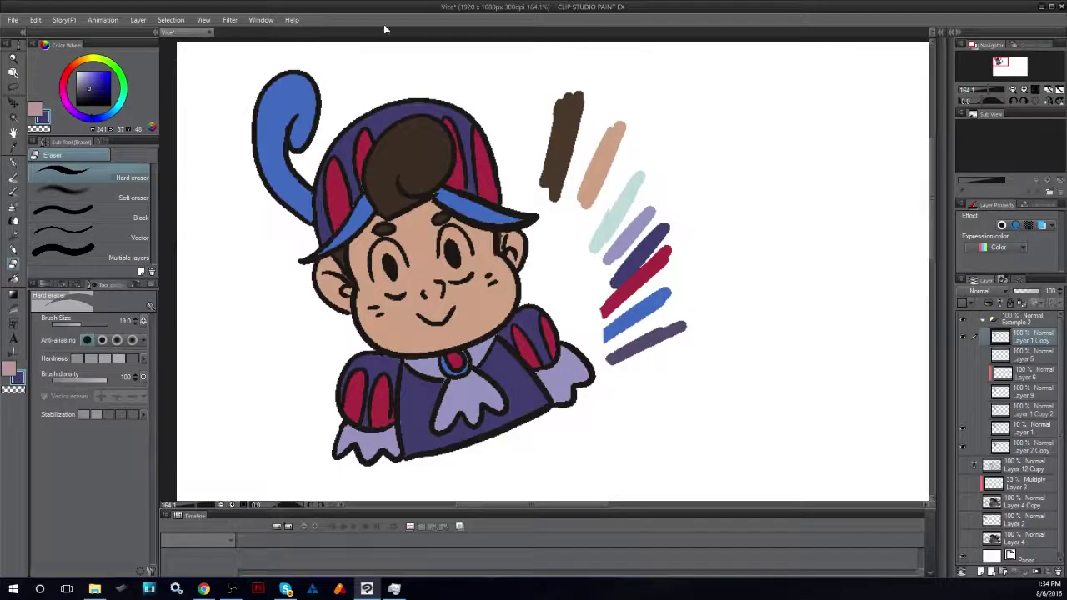
mouse_move(322, 220)
mouse_down()
mouse_move(323, 173)
mouse_move(314, 236)
mouse_move(323, 233)
mouse_move(336, 133)
mouse_move(349, 200)
mouse_up()
mouse_move(349, 129)
mouse_down()
mouse_move(364, 108)
mouse_move(352, 144)
mouse_move(358, 206)
mouse_move(303, 255)
mouse_move(356, 233)
mouse_move(360, 214)
mouse_move(354, 267)
mouse_move(333, 240)
mouse_move(354, 267)
mouse_move(360, 327)
mouse_move(397, 338)
mouse_move(389, 327)
mouse_move(377, 345)
mouse_move(423, 350)
mouse_move(380, 342)
mouse_move(410, 348)
mouse_move(479, 332)
mouse_move(508, 306)
mouse_move(513, 283)
mouse_move(473, 222)
mouse_move(437, 204)
mouse_move(445, 206)
mouse_move(380, 223)
mouse_move(392, 219)
mouse_up()
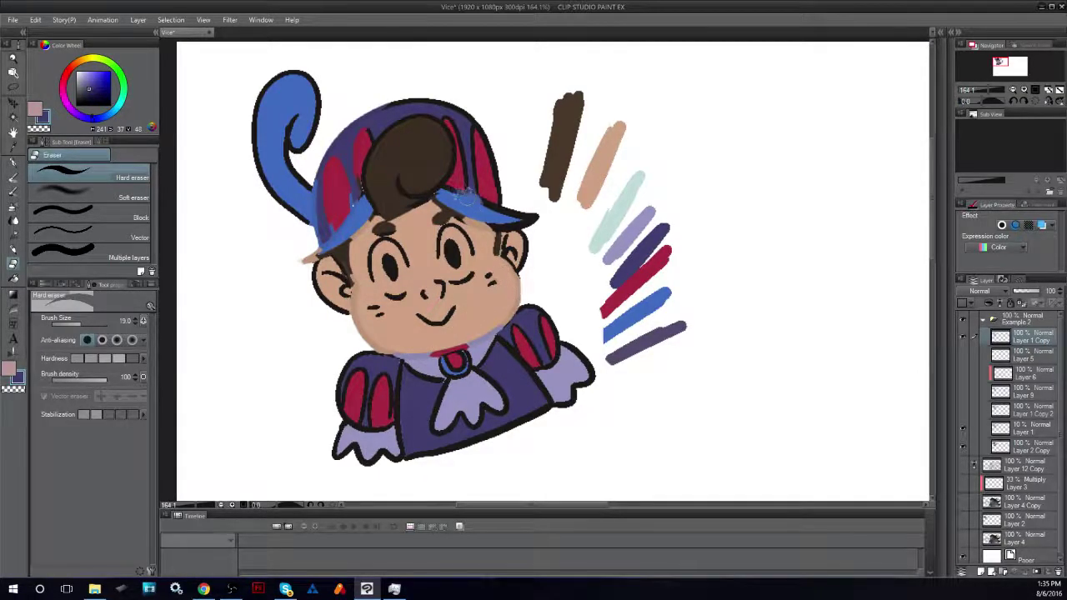
drag(454, 194, 446, 195)
mouse_move(473, 196)
mouse_down()
mouse_move(529, 212)
mouse_move(486, 220)
mouse_move(538, 210)
mouse_move(484, 225)
mouse_move(533, 213)
mouse_move(507, 221)
mouse_move(514, 202)
mouse_move(483, 131)
mouse_move(450, 100)
mouse_move(379, 99)
mouse_up()
key(ctrl+z)
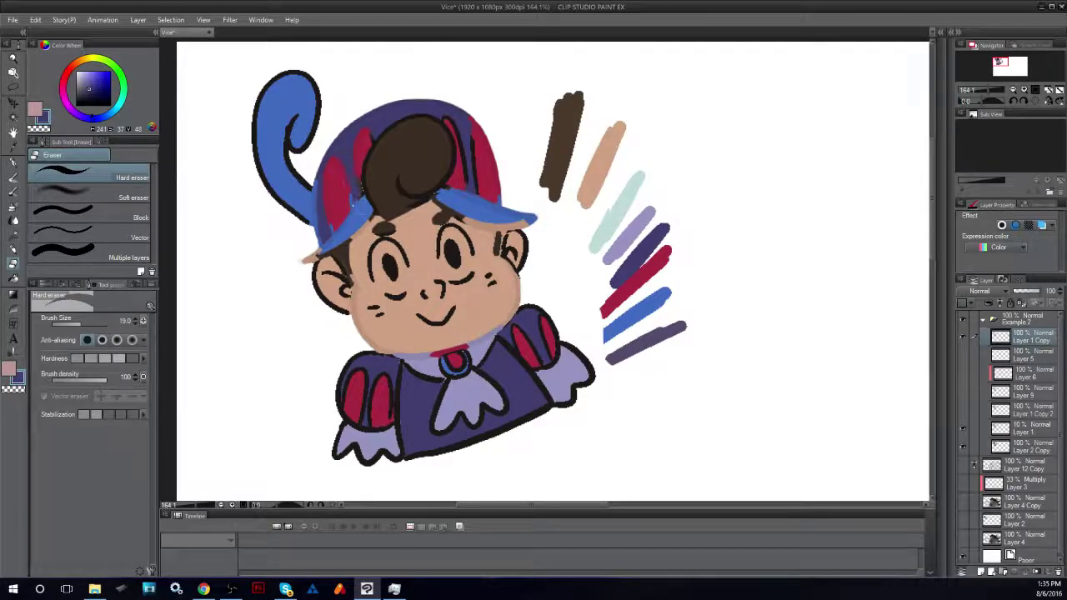
- Erase the black outlines of both puffed sleeves and ruffled cuffs, and toggle Layer 1 Copy to check the remaining lines
mouse_move(363, 359)
mouse_down()
mouse_move(327, 477)
mouse_move(357, 482)
mouse_move(372, 355)
mouse_move(389, 352)
mouse_move(381, 476)
mouse_move(374, 446)
mouse_move(391, 472)
mouse_up()
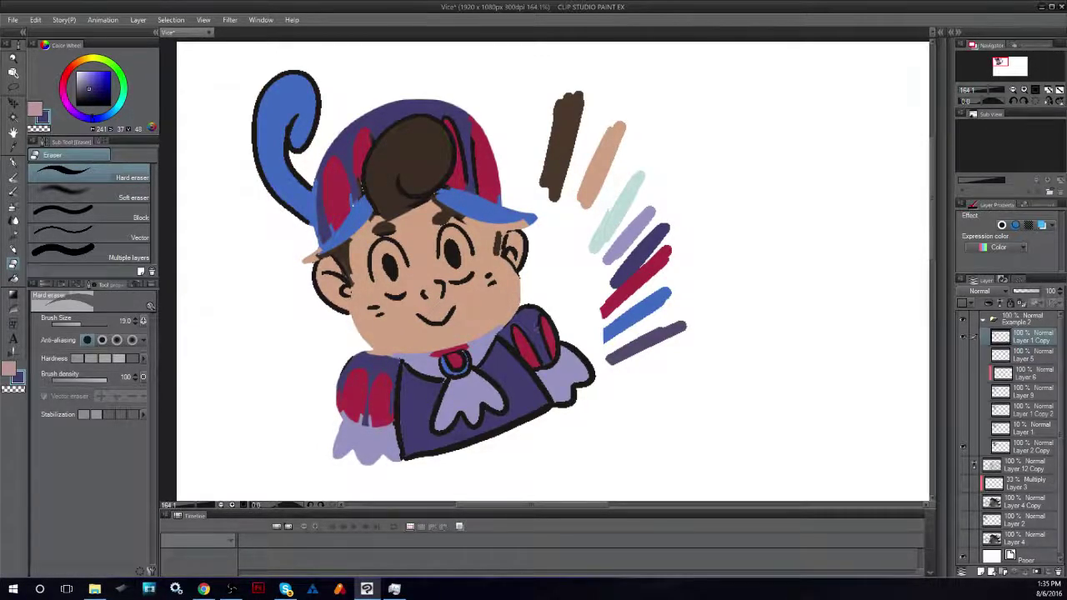
mouse_move(508, 325)
mouse_down()
mouse_move(566, 405)
mouse_move(553, 359)
mouse_move(577, 381)
mouse_move(580, 366)
mouse_move(526, 316)
mouse_move(513, 317)
mouse_move(563, 369)
mouse_up()
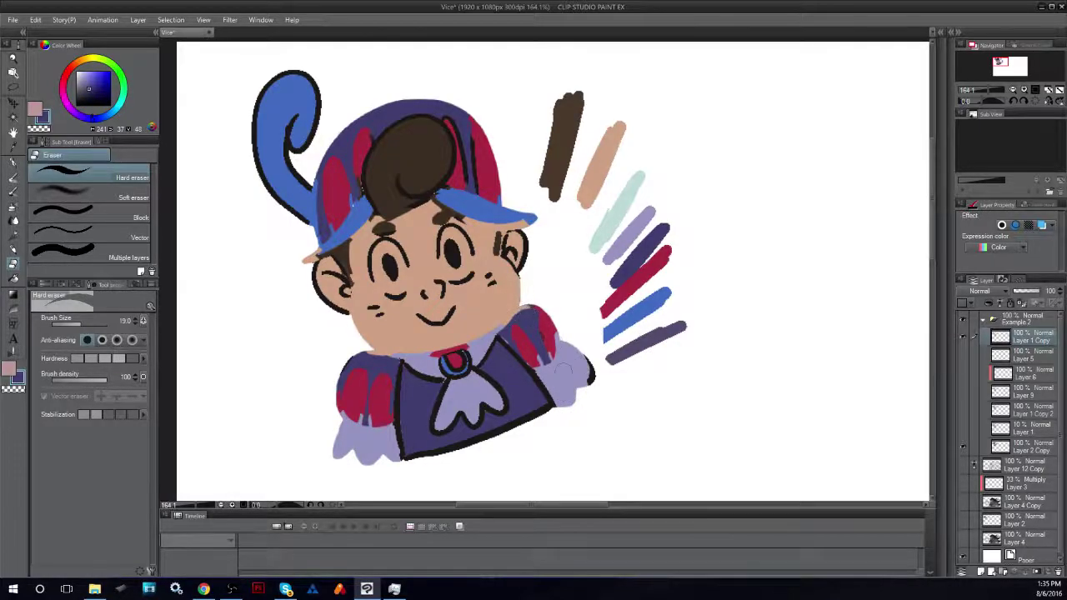
drag(554, 319, 594, 381)
click(964, 337)
click(964, 338)
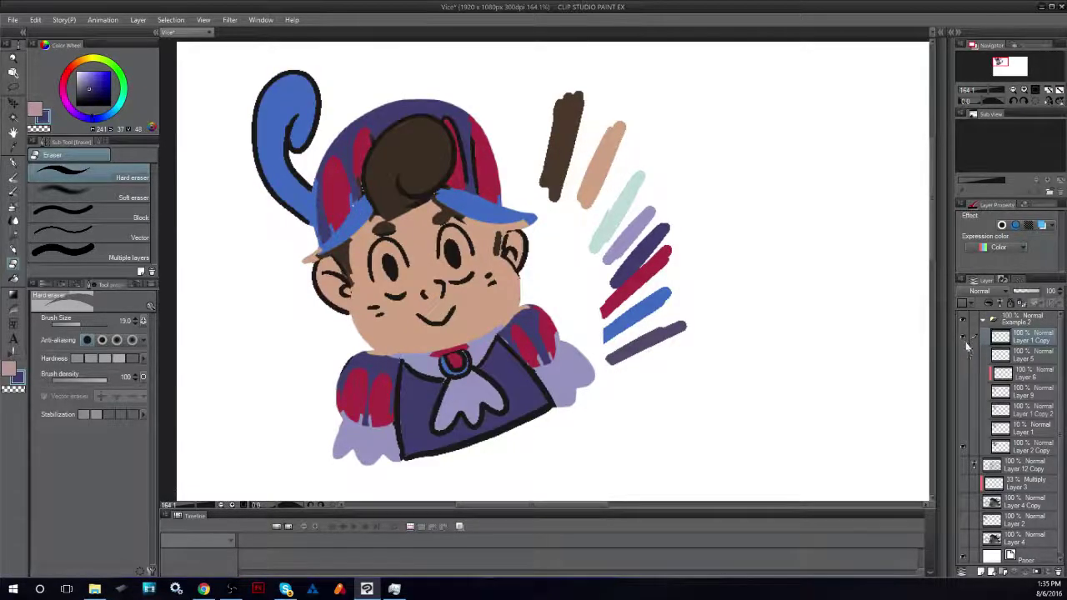
- Add a new layer above Layer 1 Copy and clip it to that line art
click(981, 571)
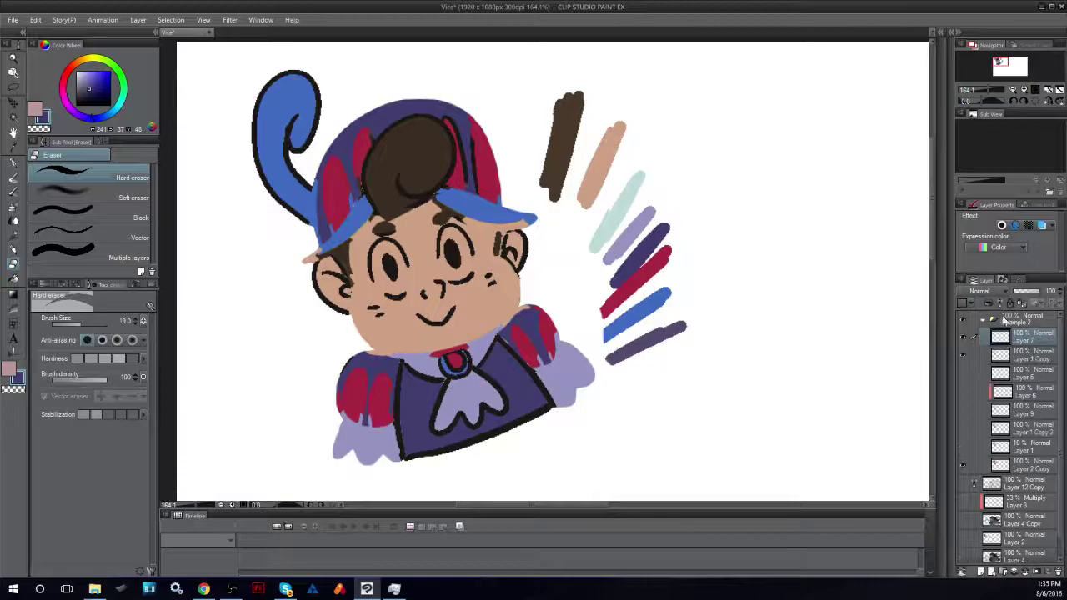
click(1009, 358)
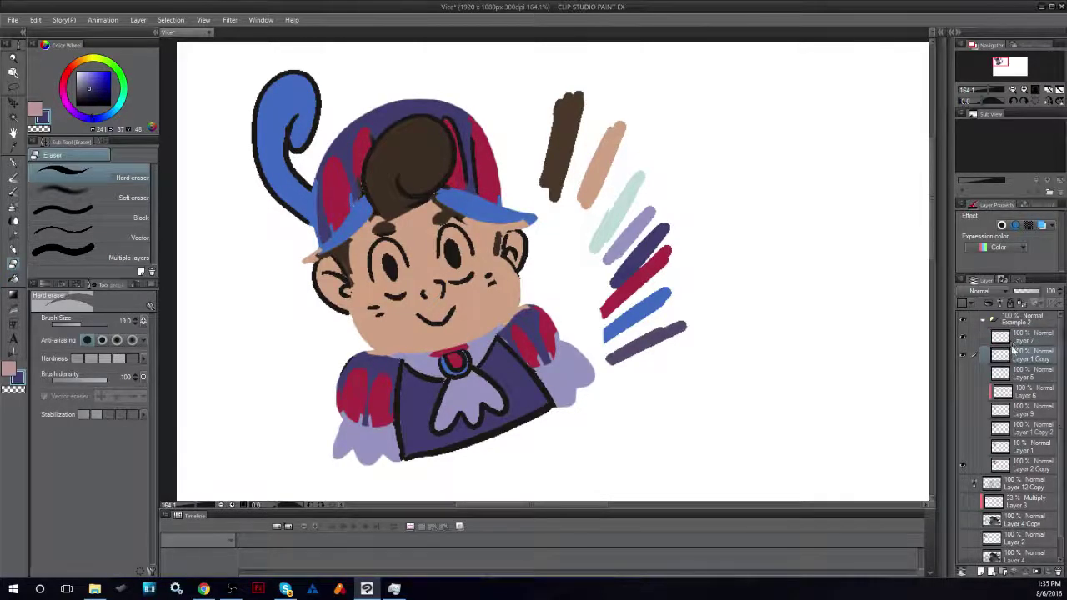
click(1012, 337)
click(988, 302)
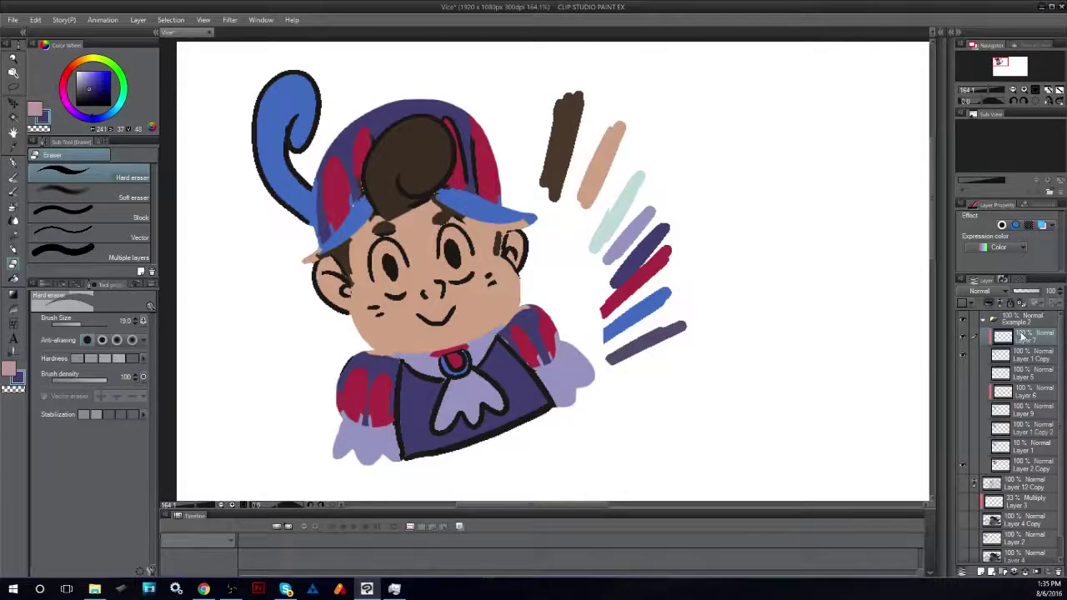
- Recolour the feather's outline dark blue and the hair curl's outline dark red with the G-pen on the clipped Layer 7
click(96, 98)
click(13, 176)
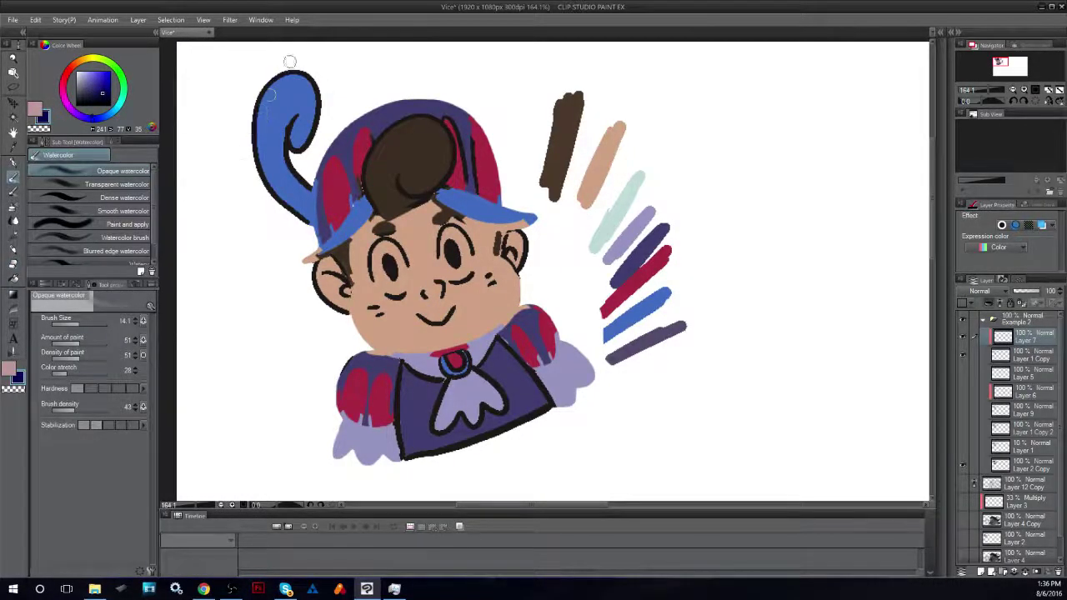
click(962, 355)
click(961, 355)
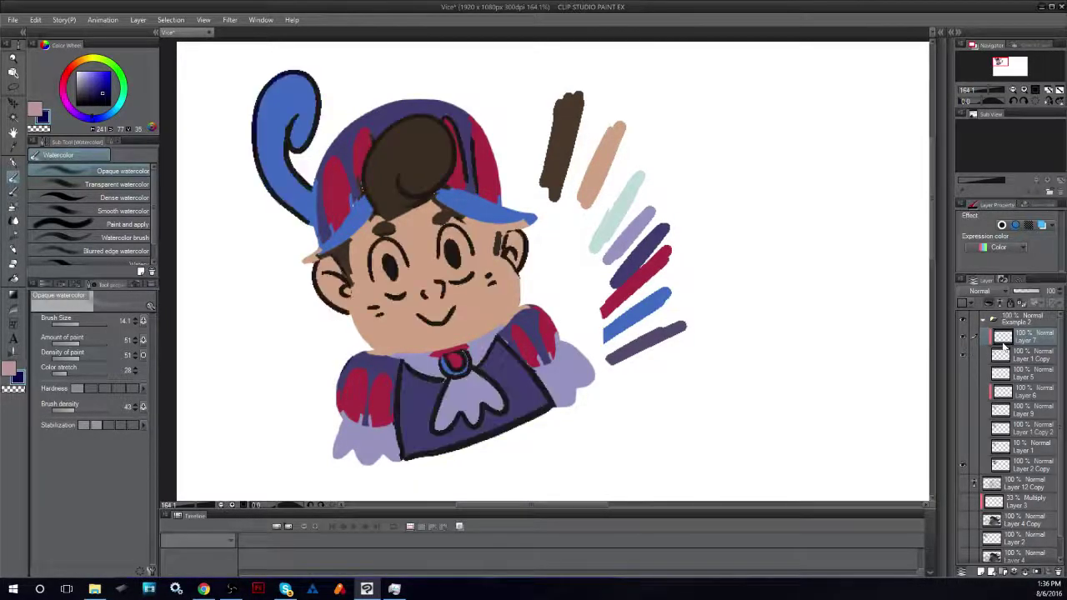
key(p)
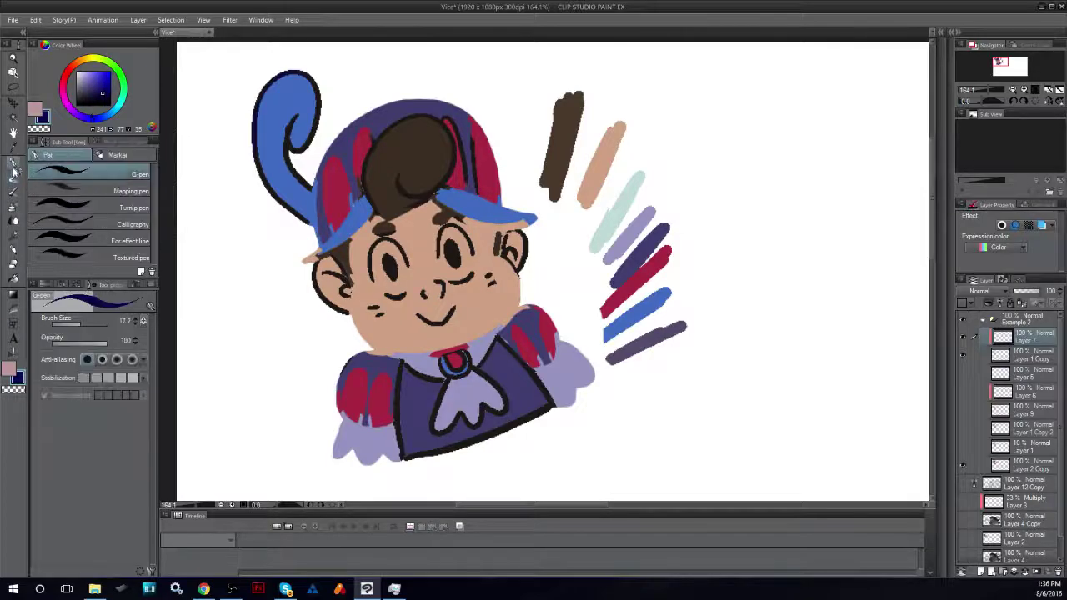
mouse_move(277, 214)
mouse_down()
mouse_move(316, 88)
mouse_move(290, 220)
mouse_move(306, 147)
mouse_move(299, 231)
mouse_up()
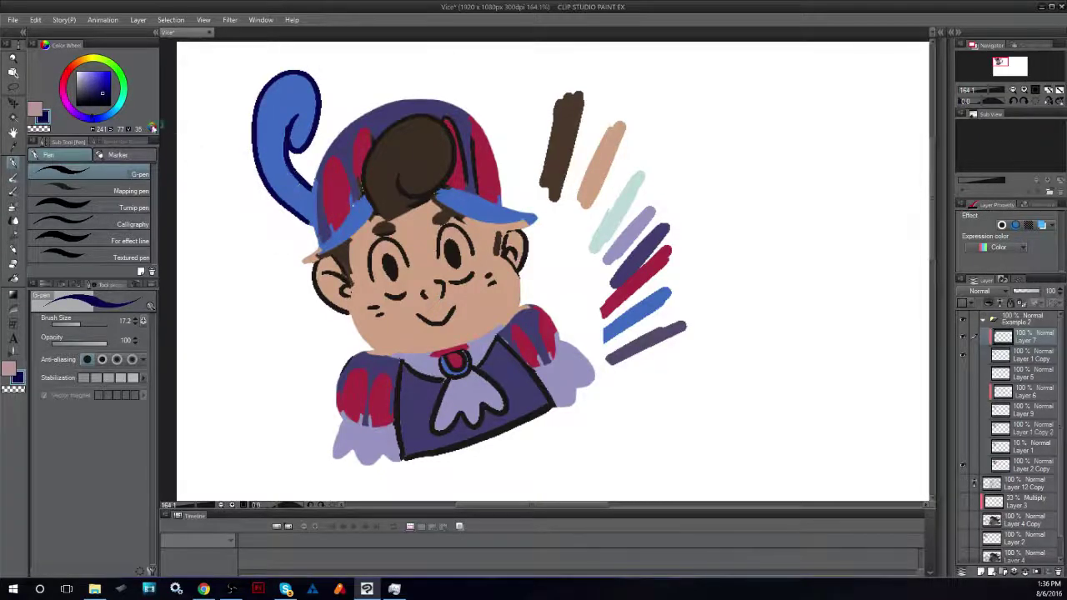
click(66, 76)
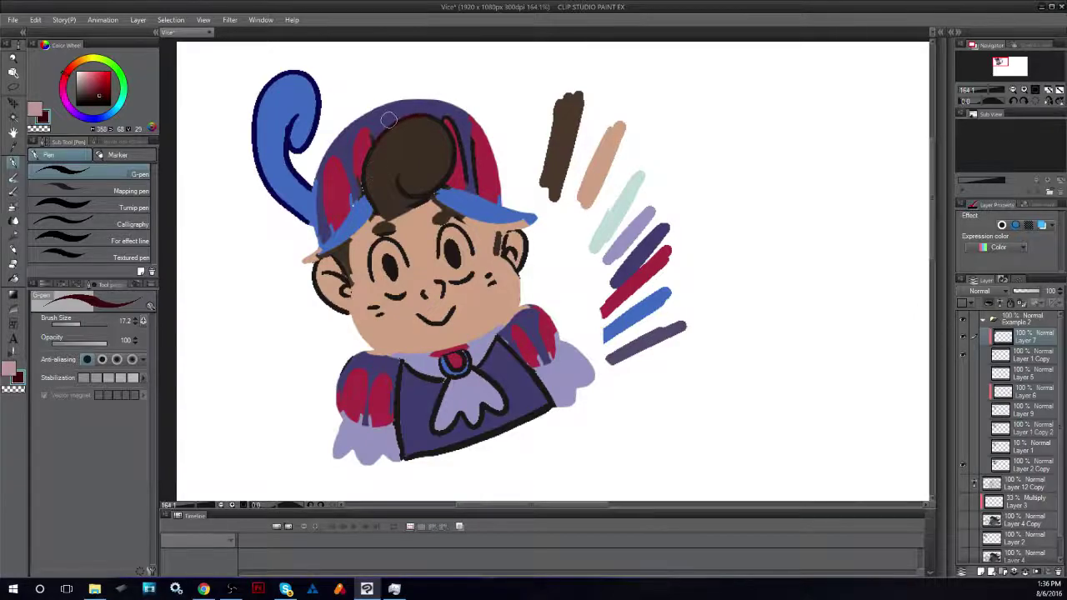
mouse_move(410, 201)
mouse_down()
mouse_move(416, 213)
mouse_move(451, 161)
mouse_up()
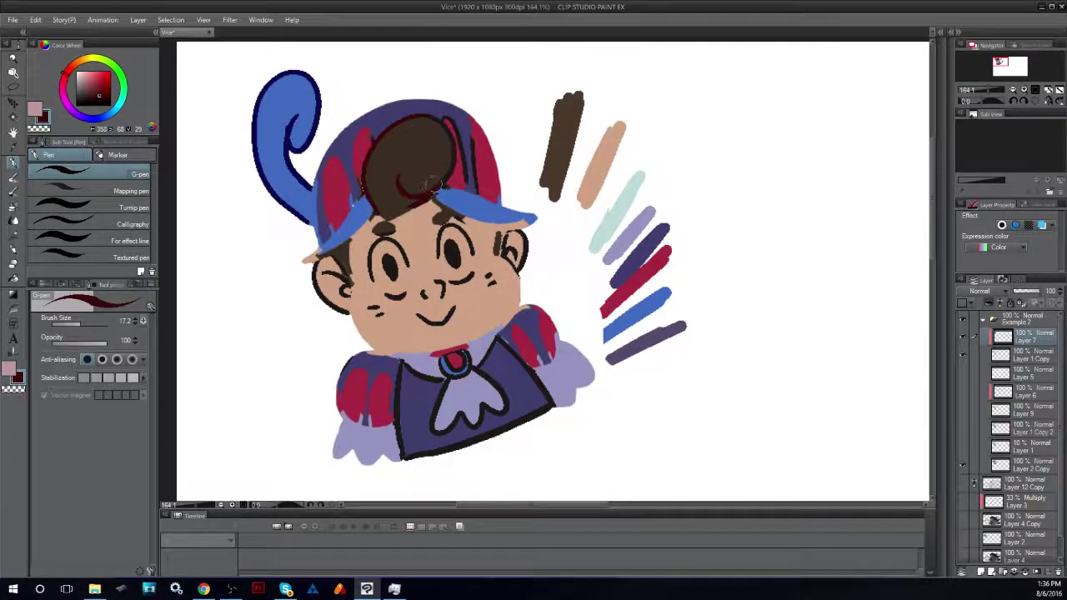
- Recolour the lines of the eyes, ears, nose and mouth dark brown with the G-pen
click(90, 100)
click(72, 62)
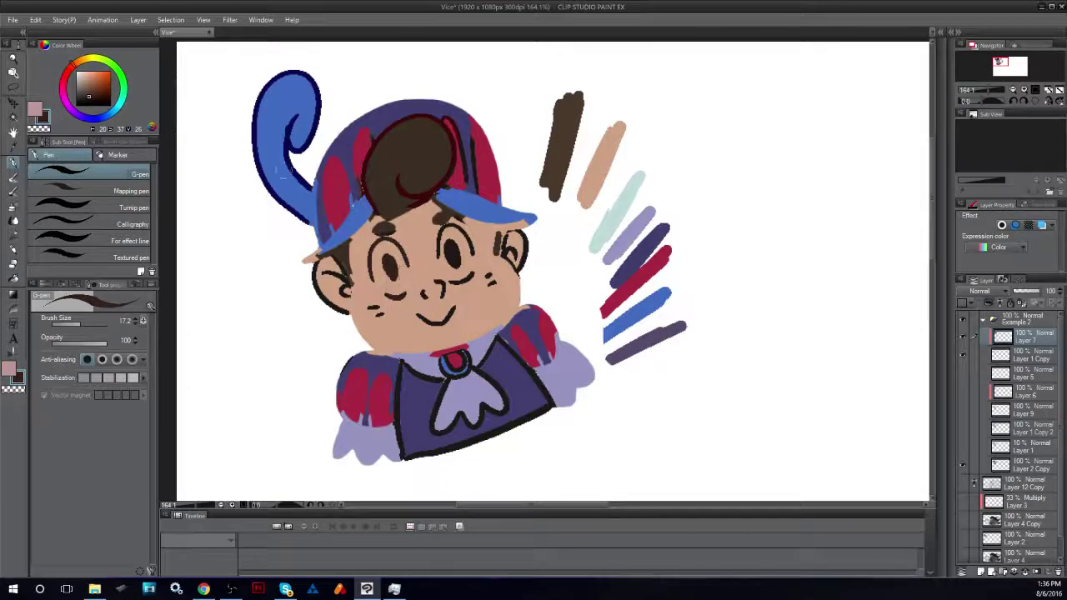
click(92, 100)
mouse_move(375, 252)
mouse_down()
mouse_move(377, 275)
mouse_move(390, 267)
mouse_up()
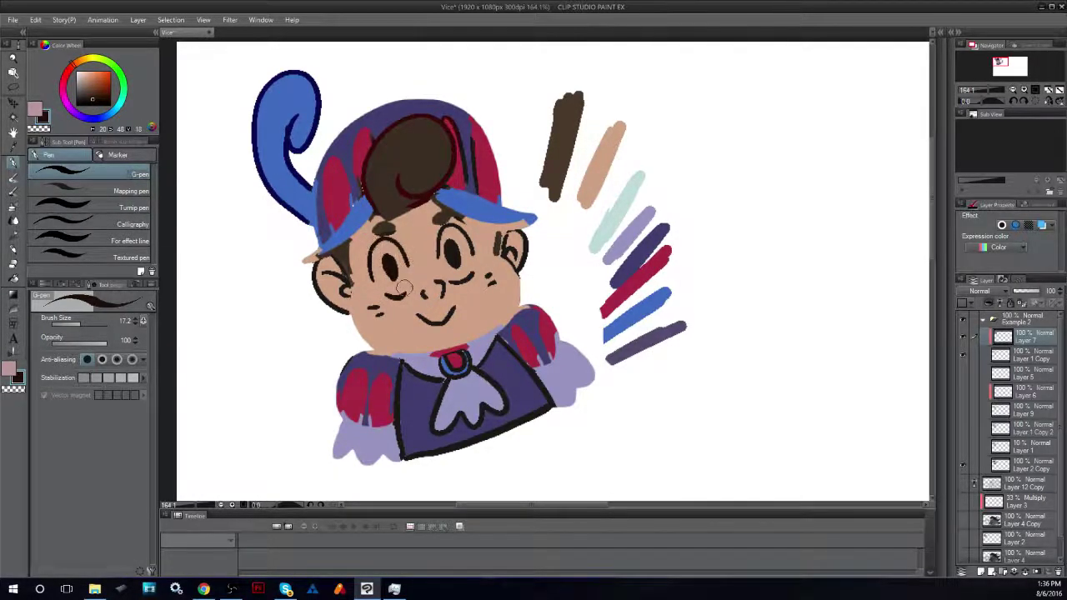
click(96, 100)
mouse_move(386, 255)
mouse_down()
mouse_move(402, 305)
mouse_move(399, 257)
mouse_move(401, 285)
mouse_move(372, 312)
mouse_up()
mouse_move(325, 268)
mouse_down()
mouse_move(321, 281)
mouse_move(343, 293)
mouse_up()
drag(430, 329, 433, 313)
mouse_move(450, 273)
mouse_down()
mouse_move(434, 252)
mouse_move(451, 236)
mouse_move(471, 240)
mouse_move(442, 255)
mouse_move(463, 279)
mouse_move(471, 259)
mouse_move(471, 281)
mouse_move(505, 259)
mouse_up()
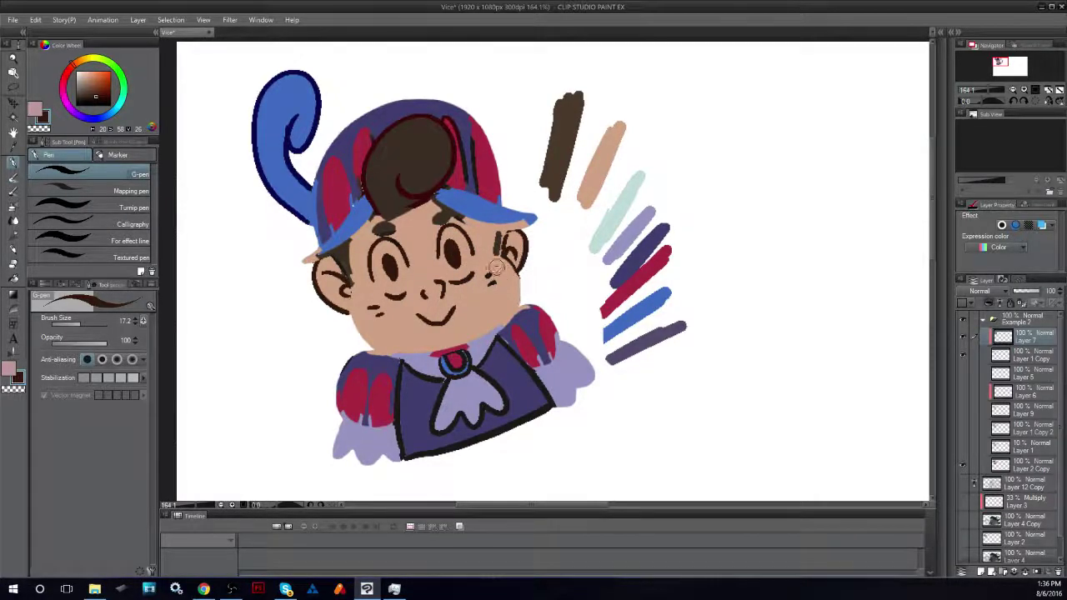
- Recolour the outlines of the tunic, collar and cravat dark purple
click(80, 120)
drag(79, 117, 98, 94)
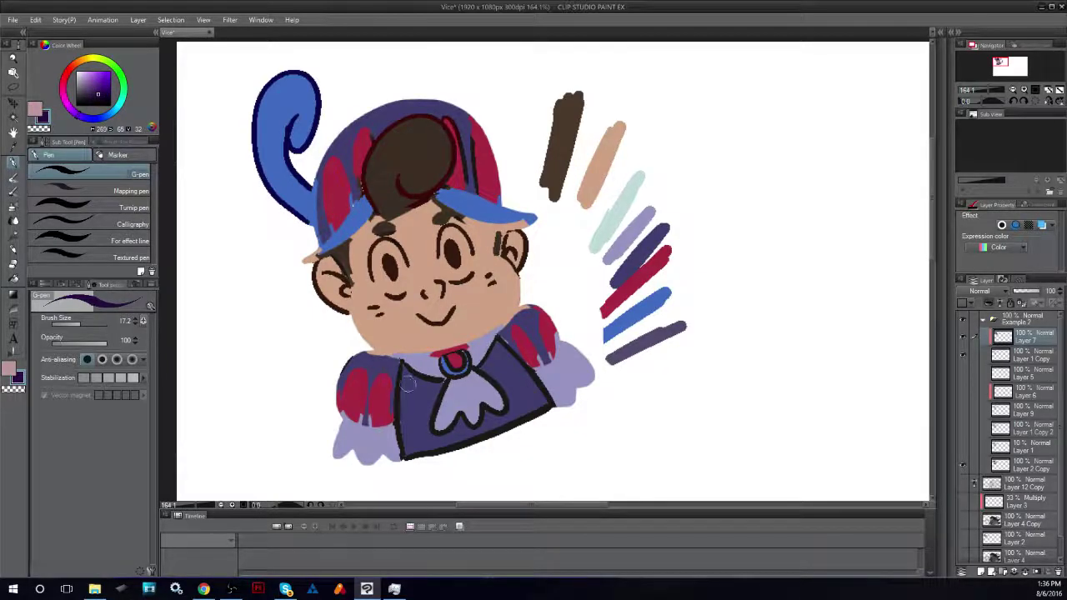
drag(398, 411, 408, 471)
- Add a new layer above Layer 5 and fill the whites of both eyes with pale lavender using the G-pen
click(1000, 377)
click(980, 571)
drag(82, 79, 79, 76)
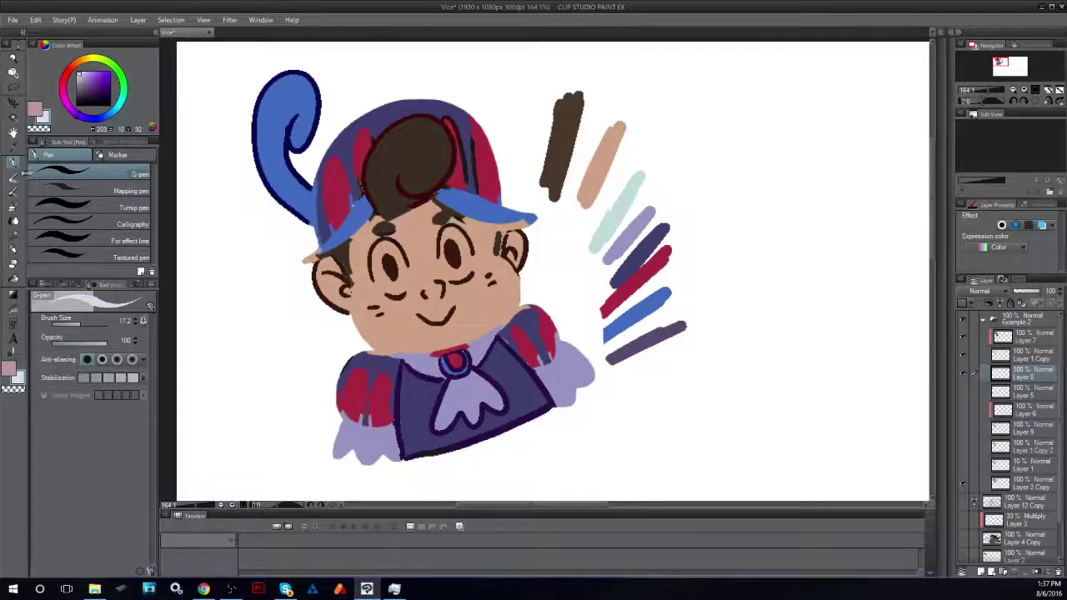
drag(379, 253, 393, 288)
drag(384, 251, 398, 278)
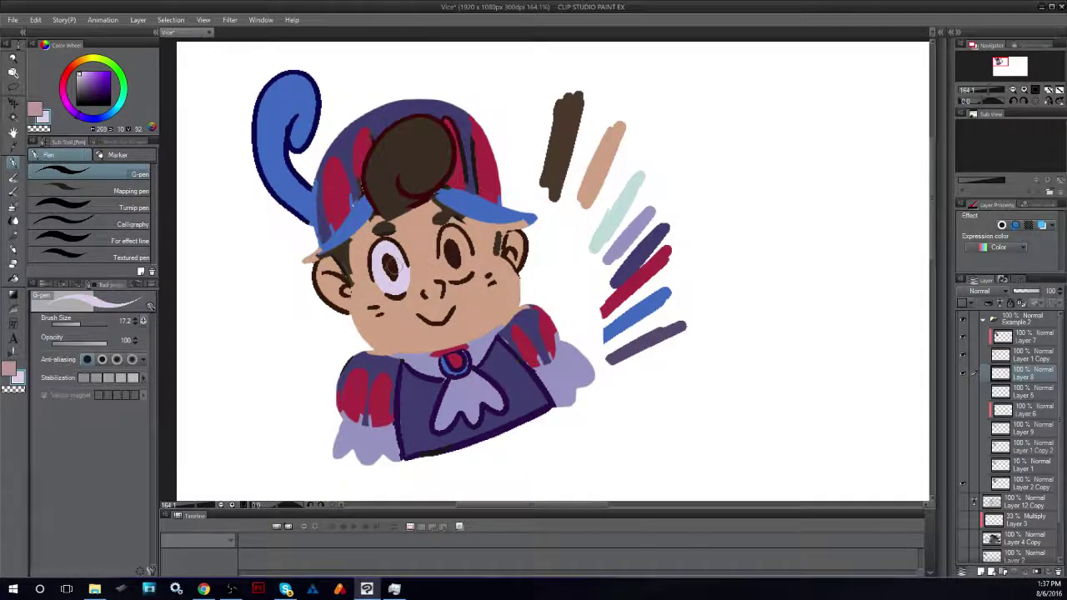
key(ctrl+z)
mouse_move(390, 285)
mouse_down()
mouse_move(380, 254)
mouse_move(391, 286)
mouse_move(385, 269)
mouse_move(398, 282)
mouse_up()
mouse_move(446, 245)
mouse_down()
mouse_move(451, 271)
mouse_move(448, 234)
mouse_move(444, 262)
mouse_move(456, 273)
mouse_move(464, 260)
mouse_move(457, 237)
mouse_move(464, 265)
mouse_up()
key(ctrl+z)
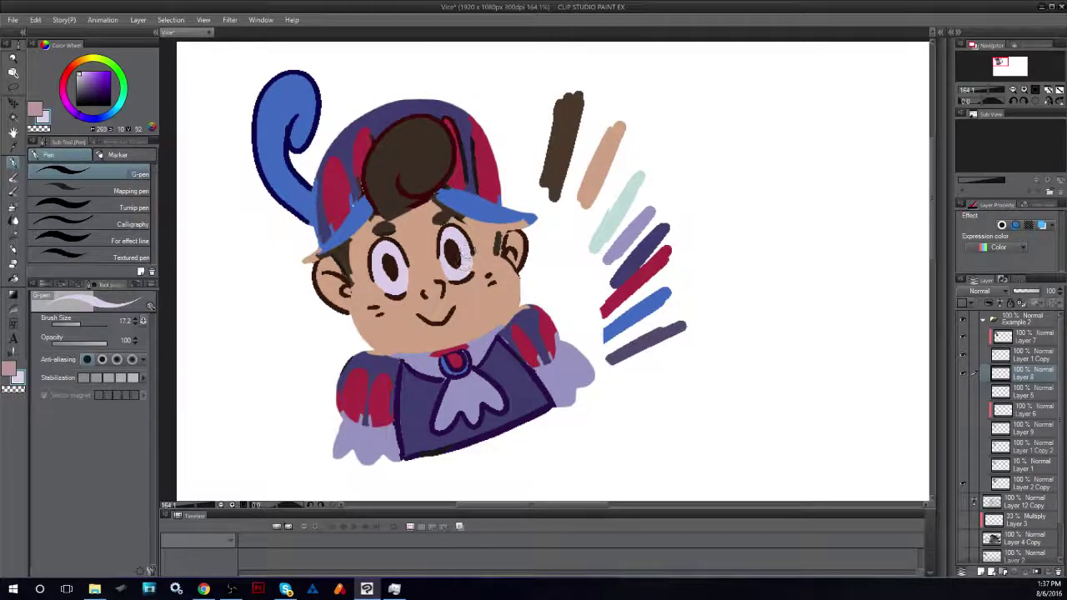
- Add a layer clipped to Layer 8 and paint a darker lavender shadow along the upper part of both eyes
click(980, 573)
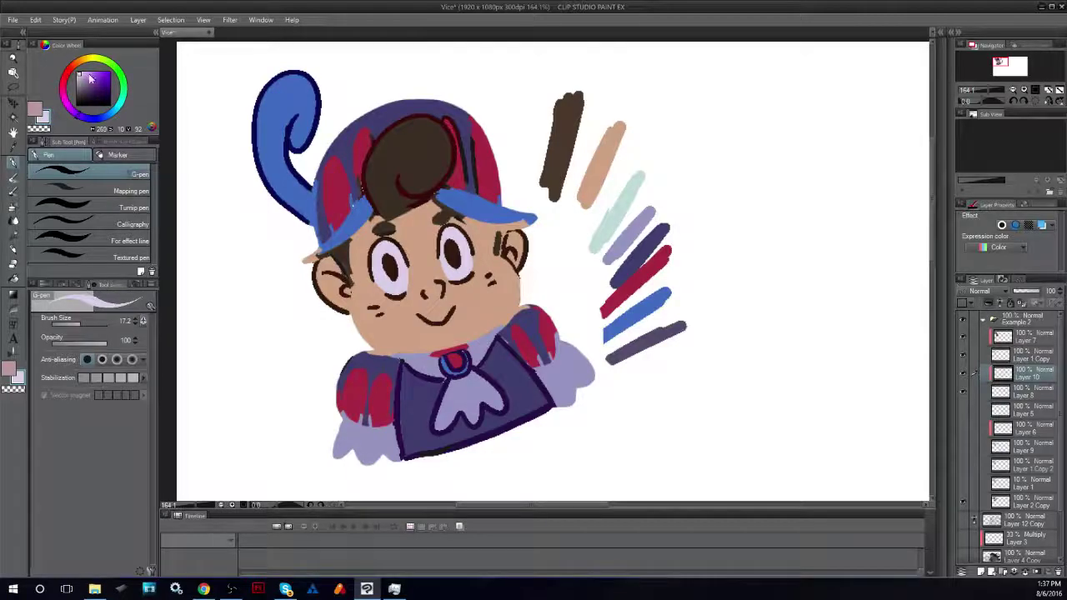
click(85, 80)
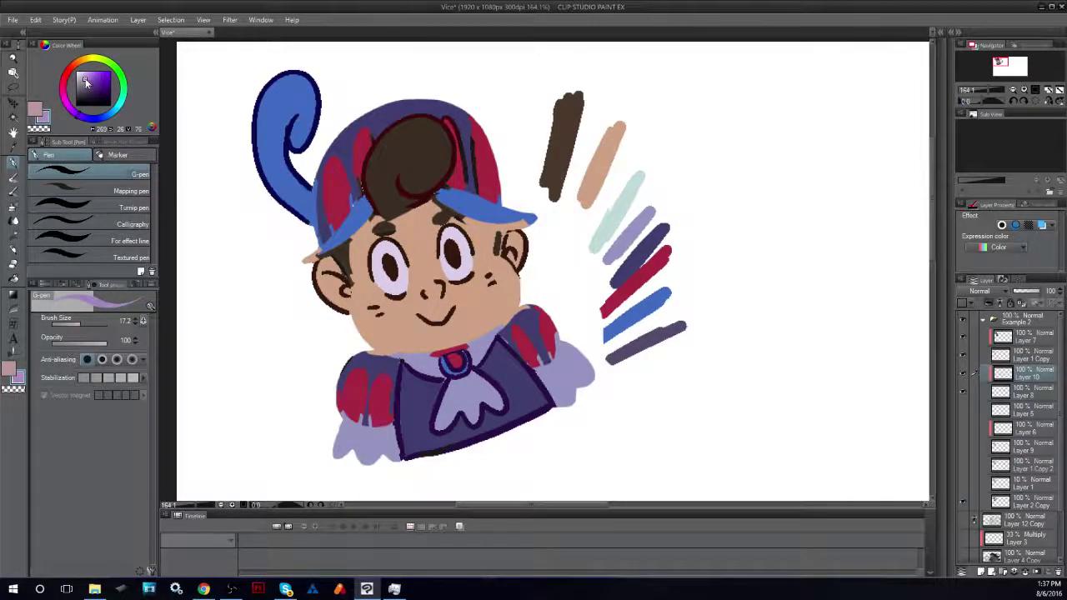
click(86, 118)
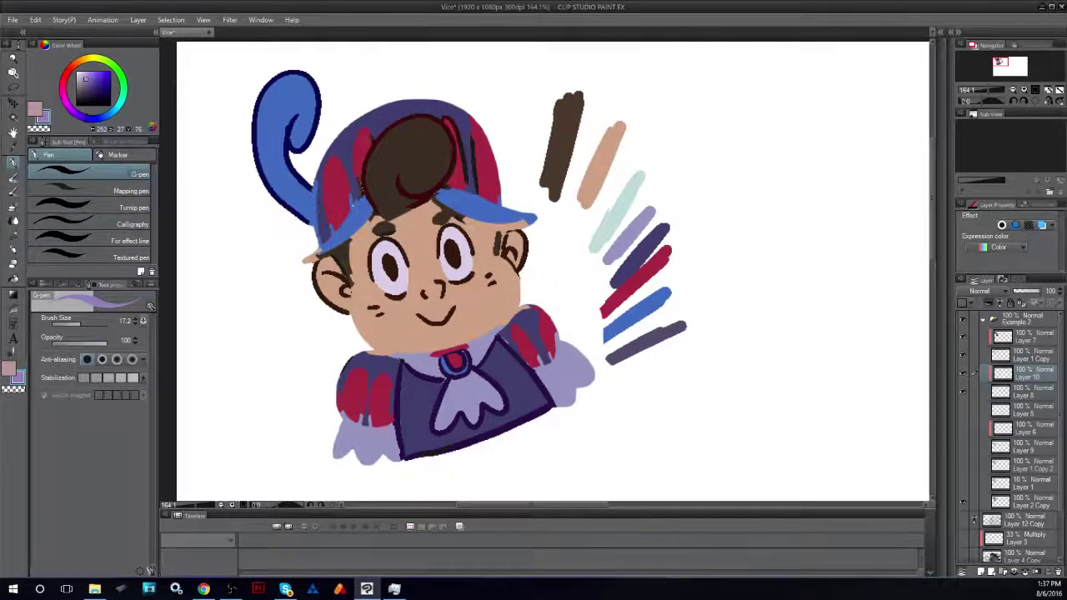
drag(390, 242, 375, 279)
mouse_move(440, 247)
mouse_down()
mouse_move(461, 232)
mouse_move(438, 244)
mouse_move(474, 252)
mouse_up()
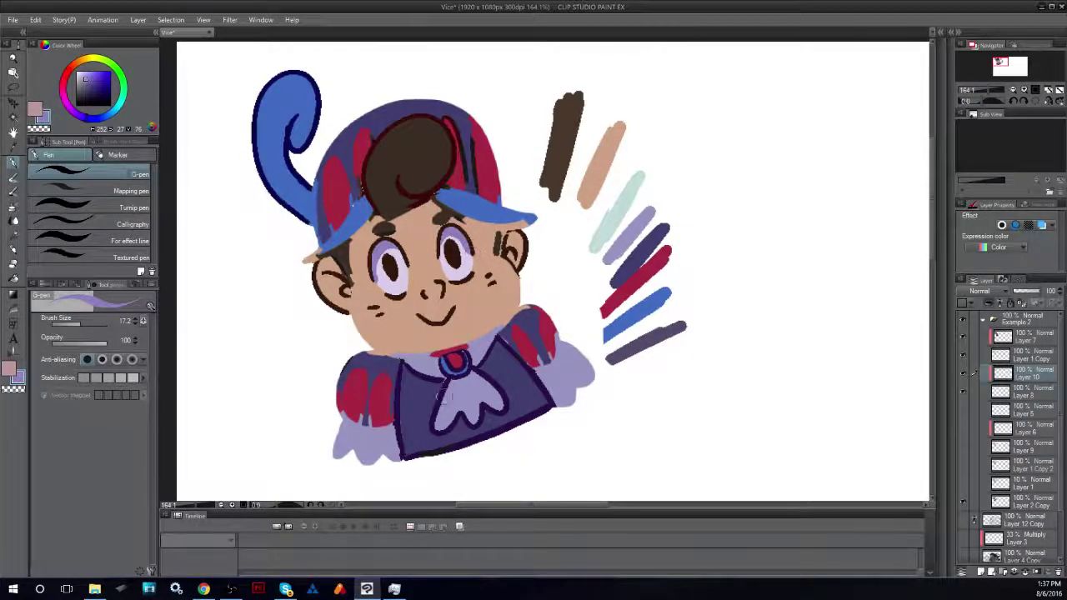
mouse_move(381, 287)
mouse_down()
mouse_move(401, 252)
mouse_move(381, 287)
mouse_move(380, 279)
mouse_up()
drag(457, 240, 470, 259)
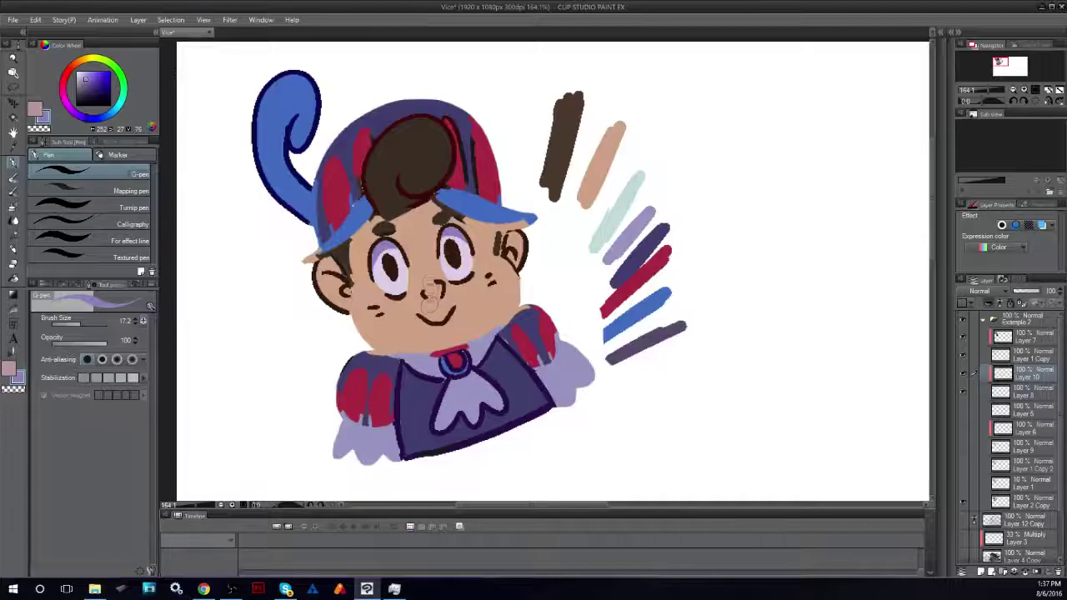
- Paint soft dusty-pink blush on both cheeks on Layer 8 with Opaque watercolor, and select Layer 7
click(12, 177)
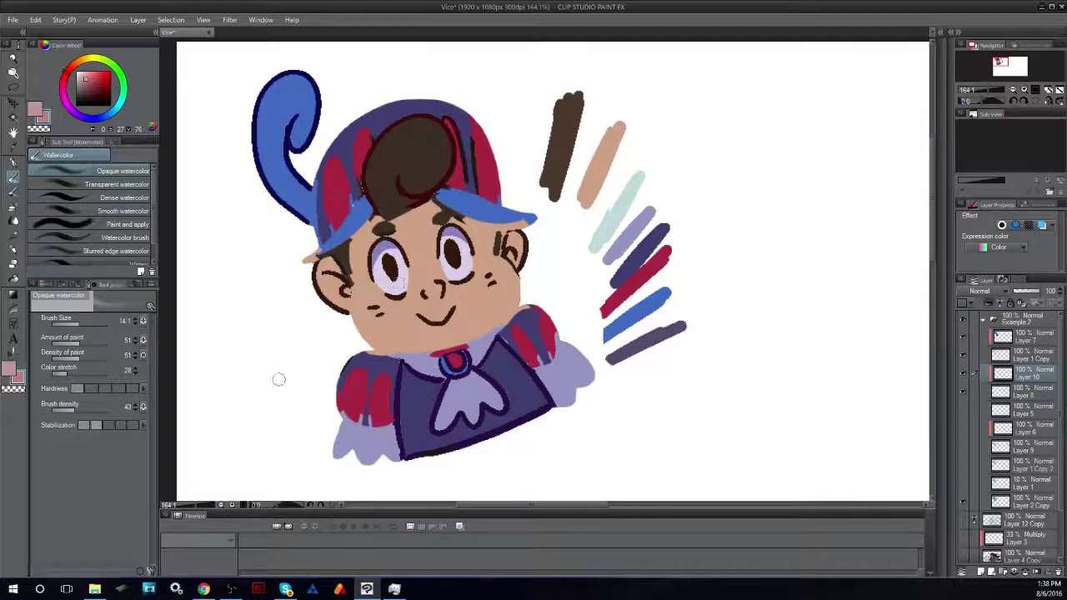
click(1021, 392)
mouse_move(376, 307)
mouse_down()
mouse_move(371, 323)
mouse_move(380, 321)
mouse_up()
key(ctrl+z)
mouse_move(489, 275)
mouse_down()
mouse_move(485, 291)
mouse_move(490, 276)
mouse_move(497, 287)
mouse_up()
drag(366, 303, 386, 315)
drag(483, 291, 492, 289)
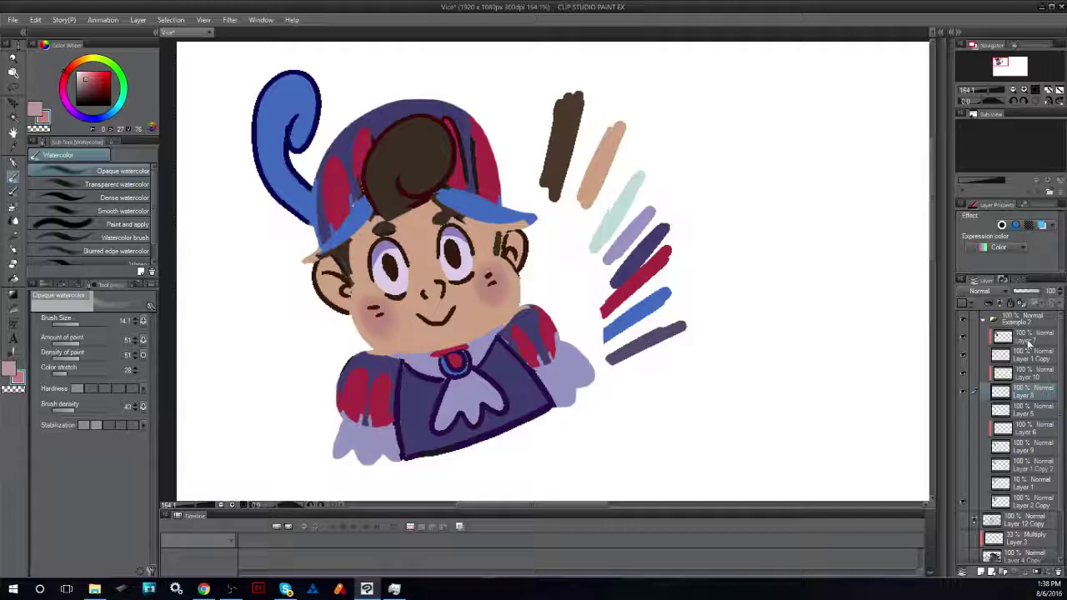
click(1028, 342)
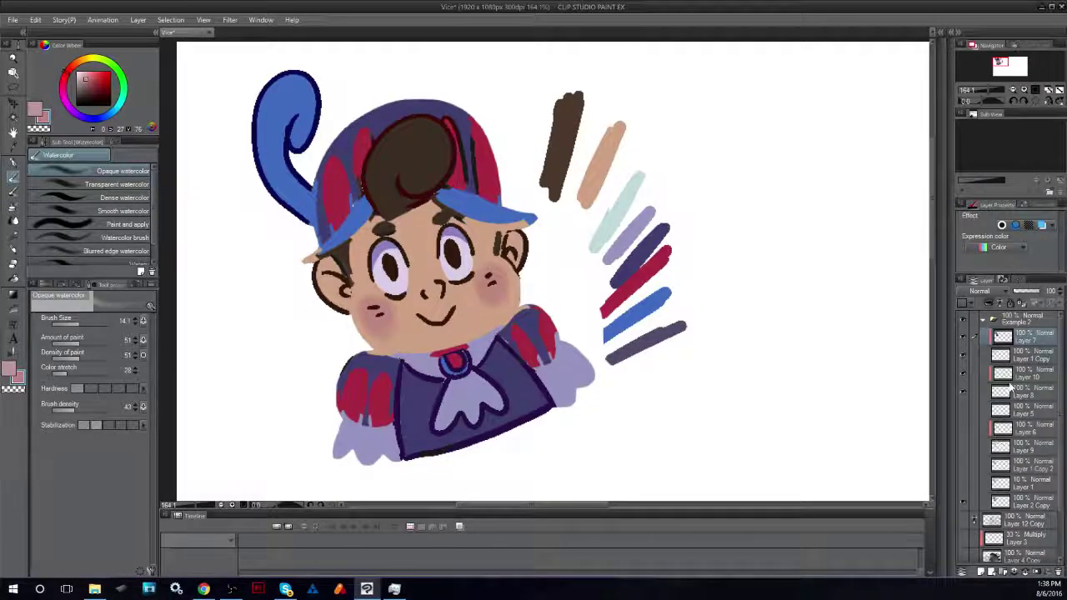